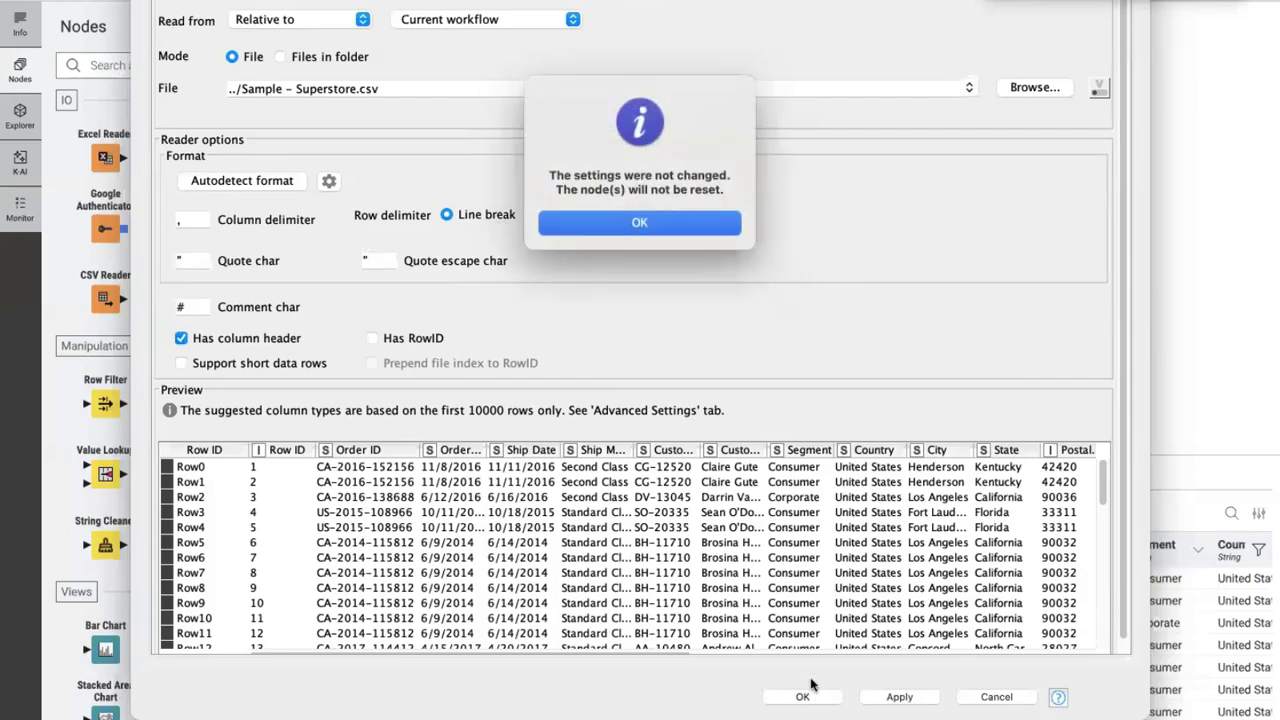
Inspect the Row Filter node's criterion, including its filter column and matching value
left_click(667, 223)
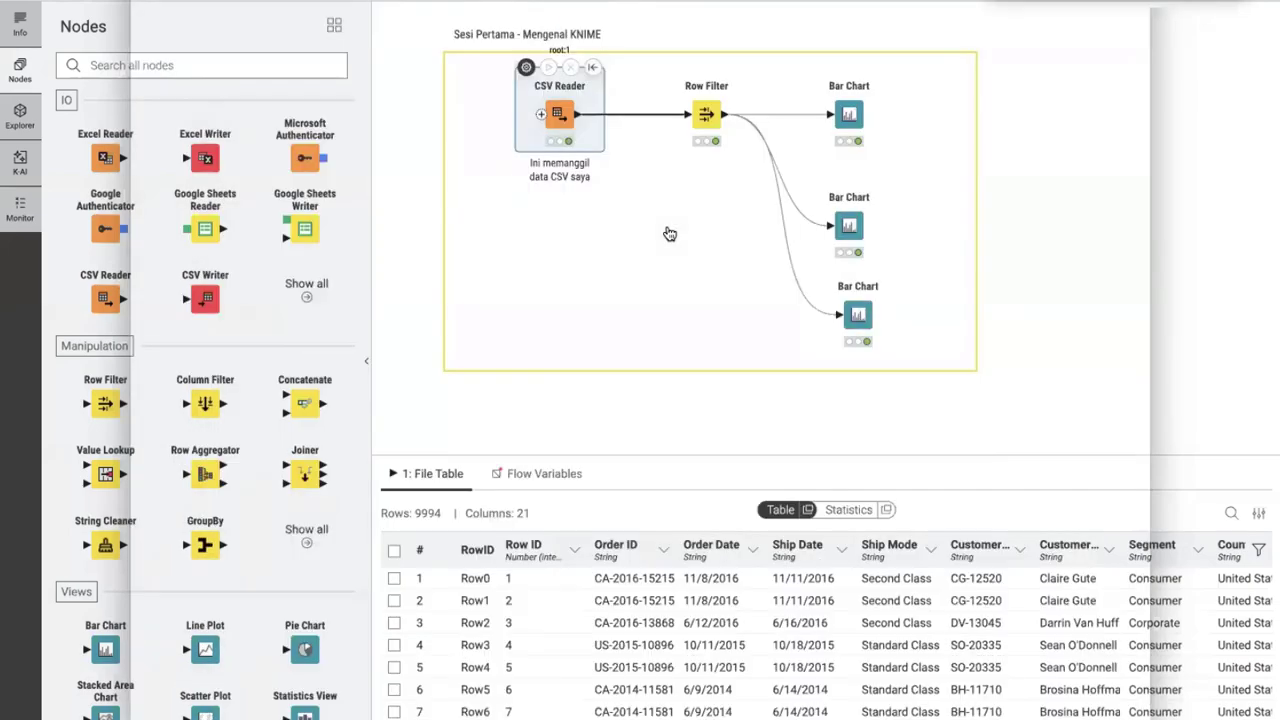
left_click(714, 110)
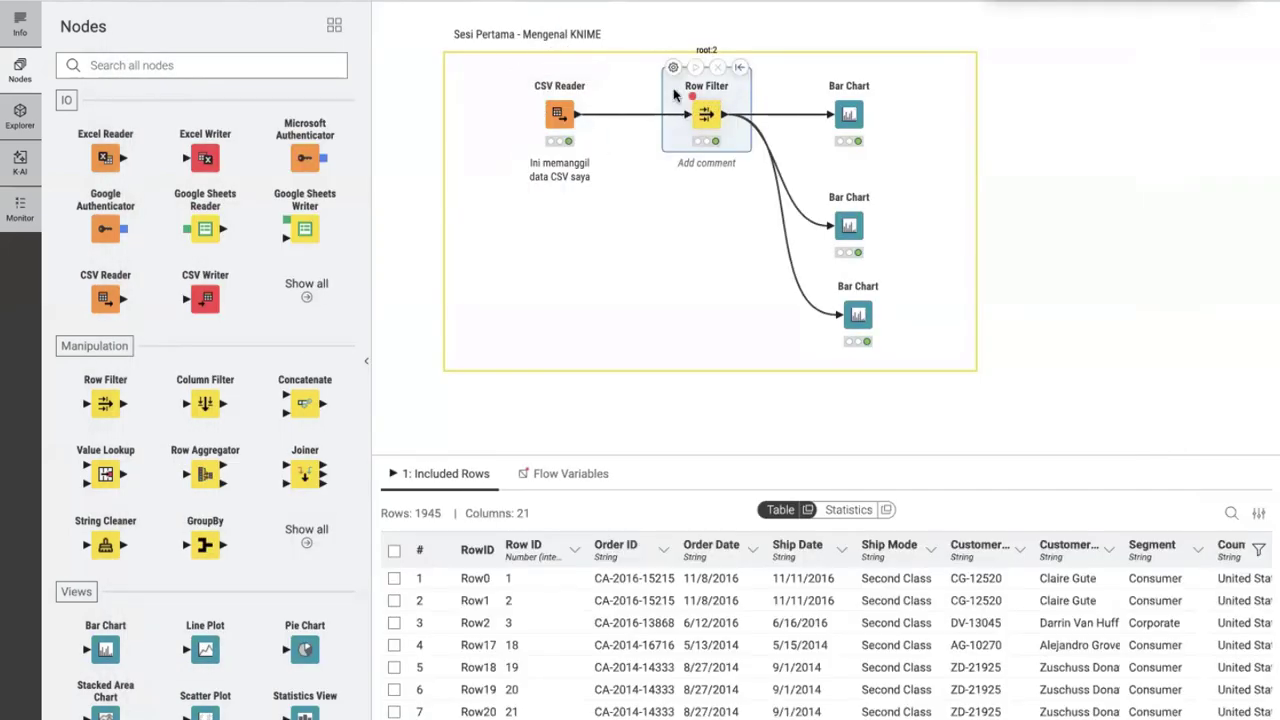
left_click(673, 68)
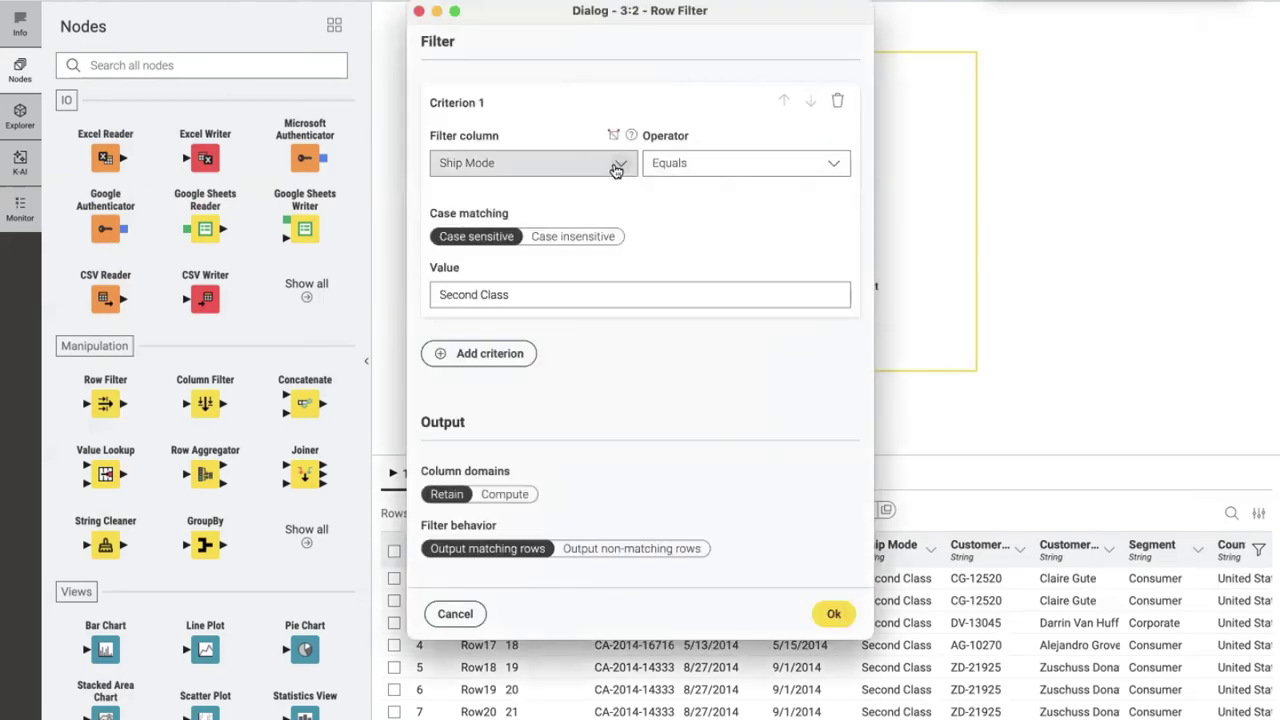
left_click(614, 168)
left_click(517, 292)
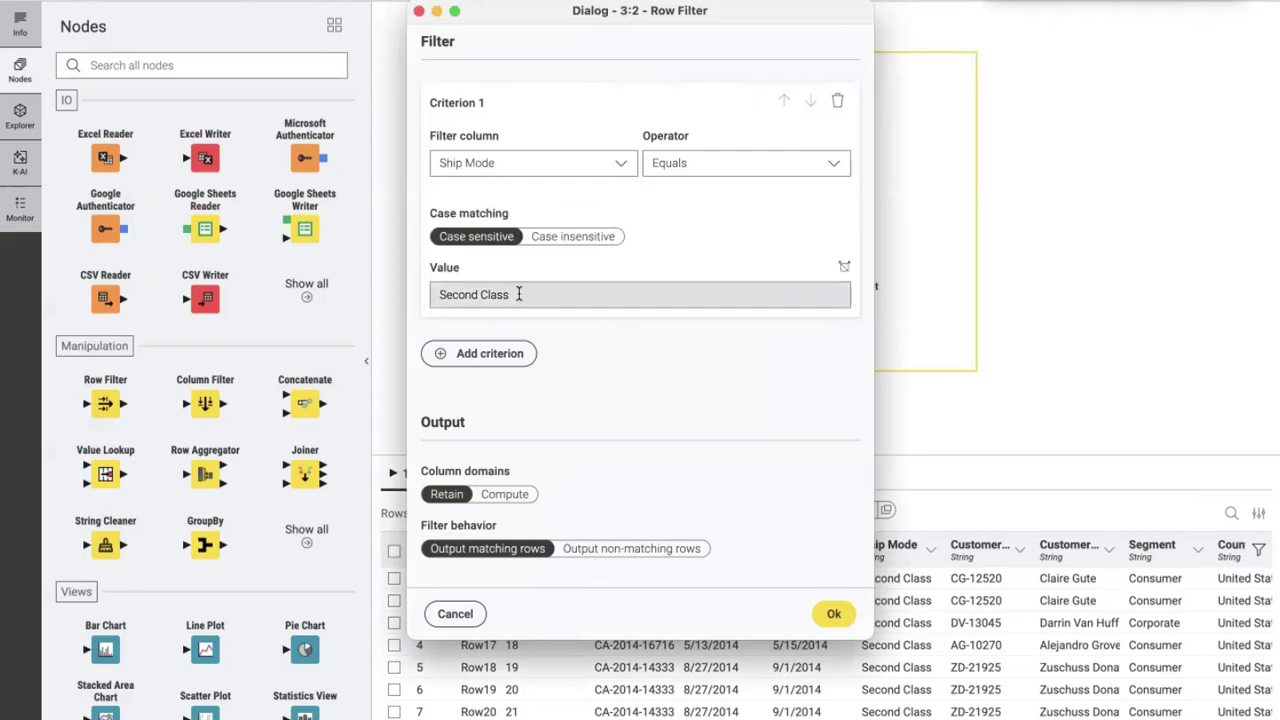
left_click_drag(517, 294, 383, 299)
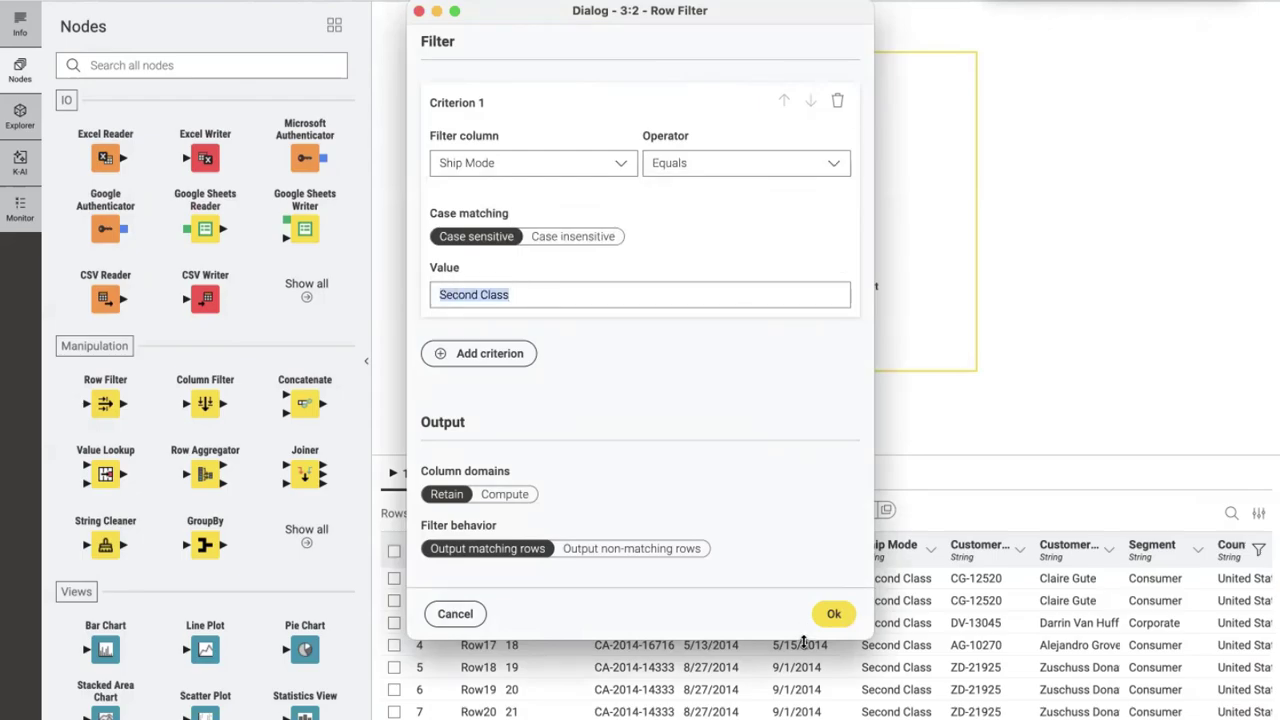
left_click(834, 614)
Review the topmost Bar Chart node's category dimension, aggregation setting and segment bars
left_click(862, 115)
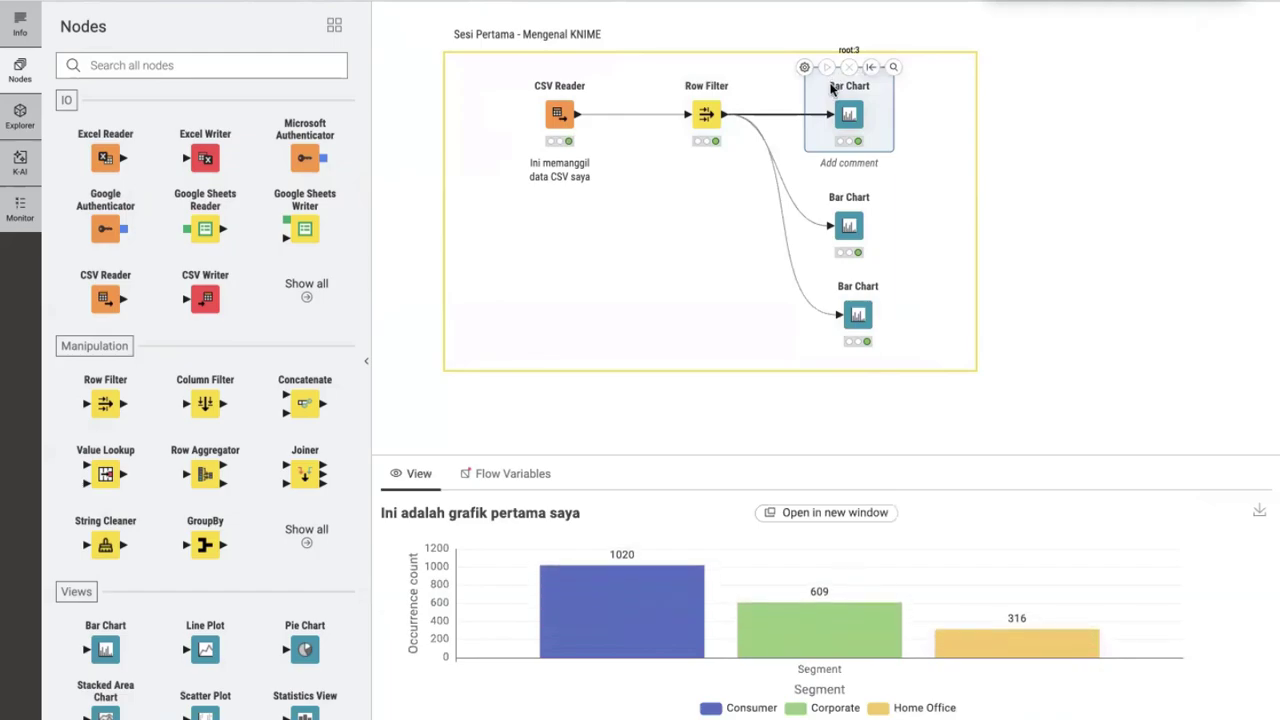
left_click(804, 67)
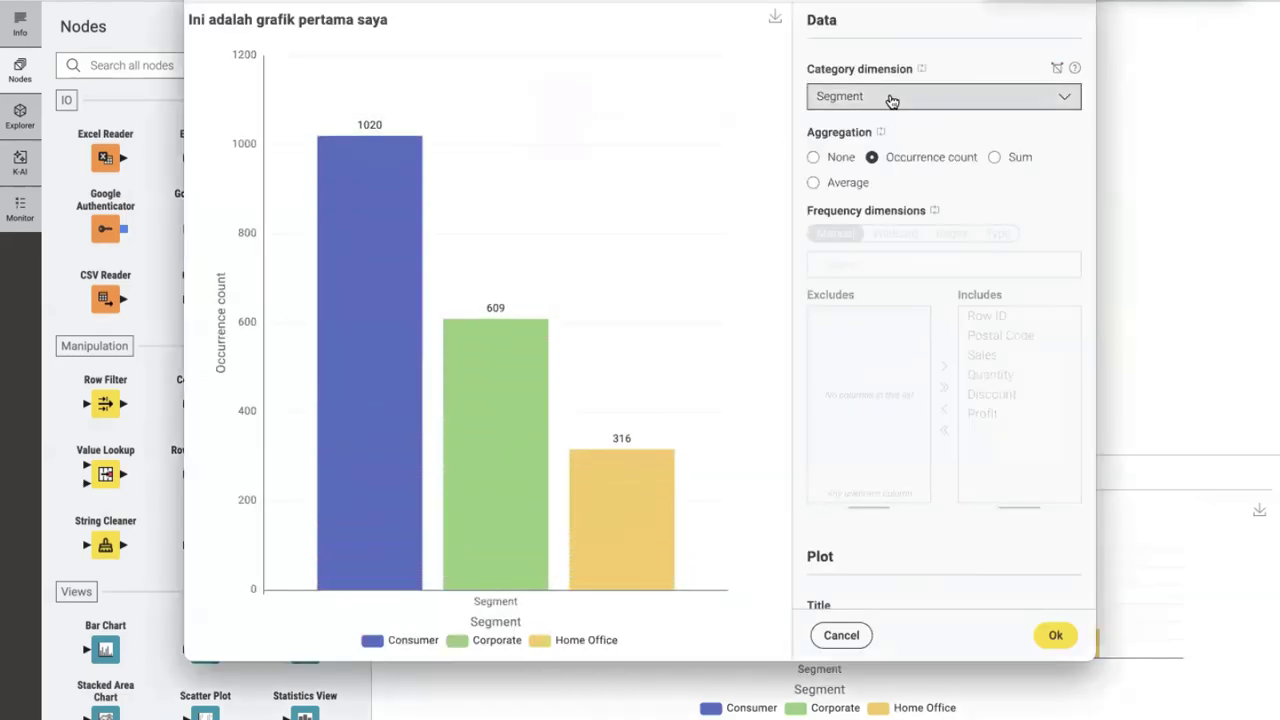
left_click(892, 98)
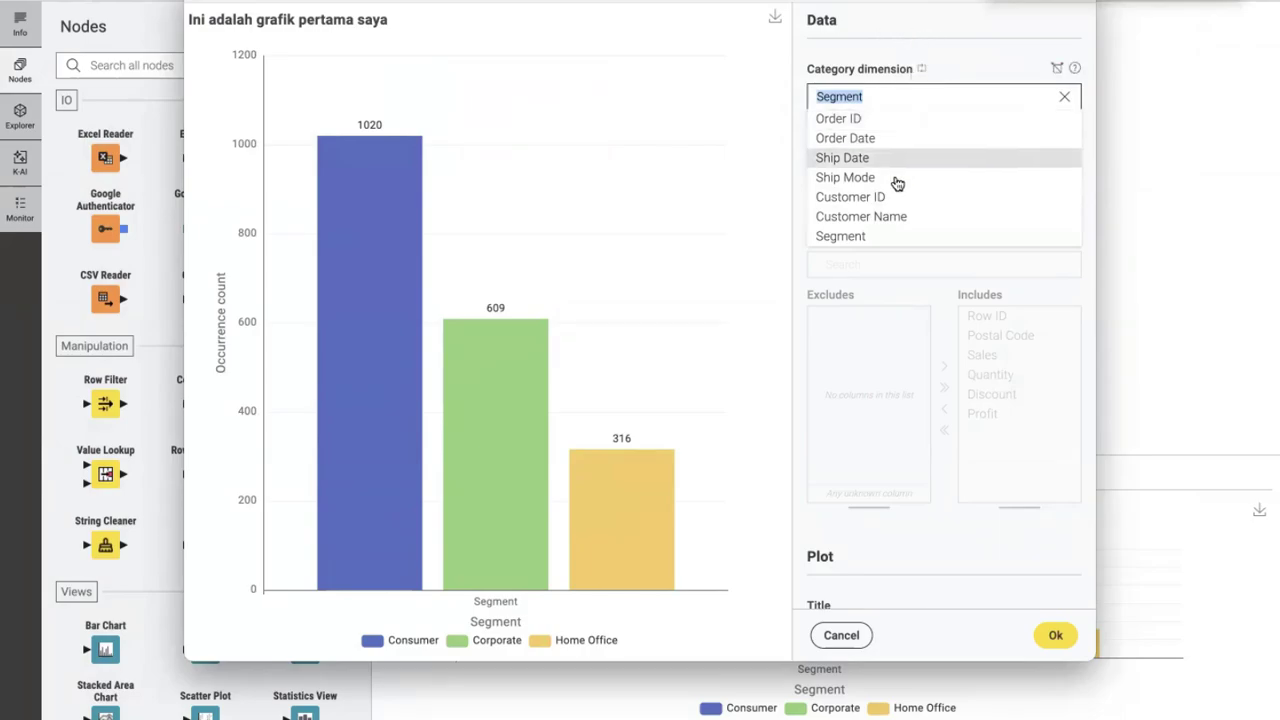
left_click(946, 40)
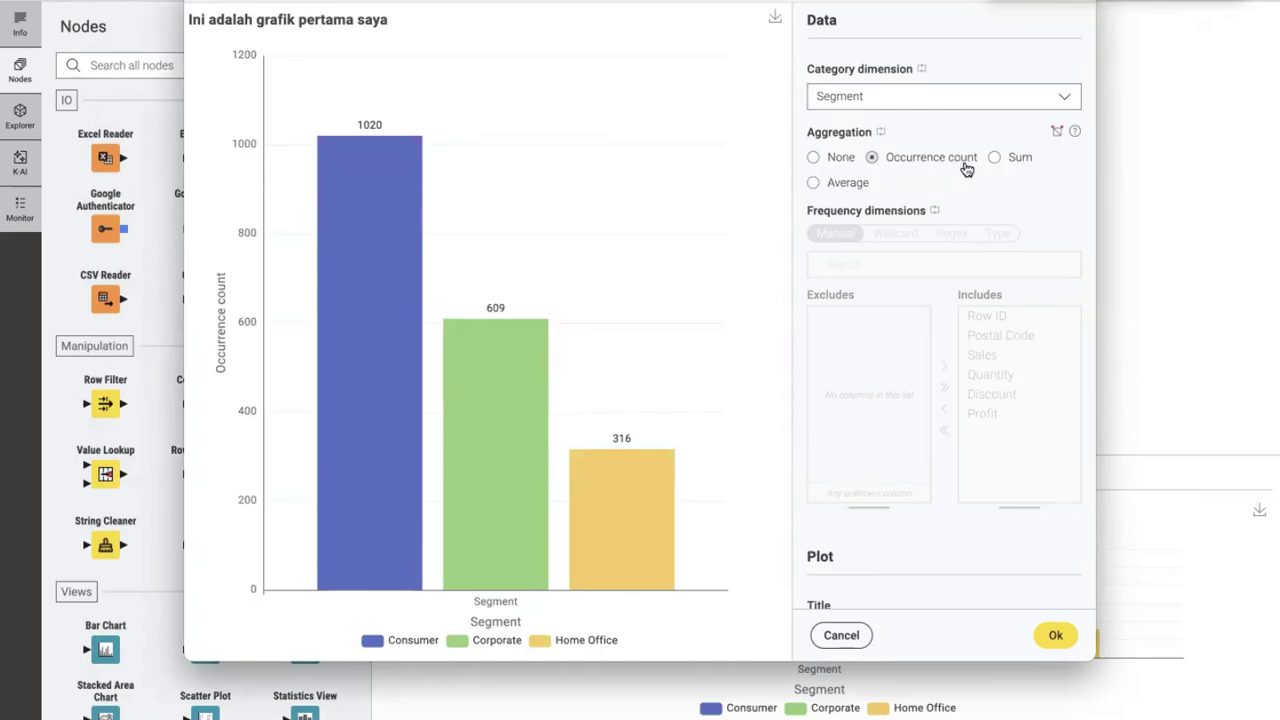
mouse_move(514, 460)
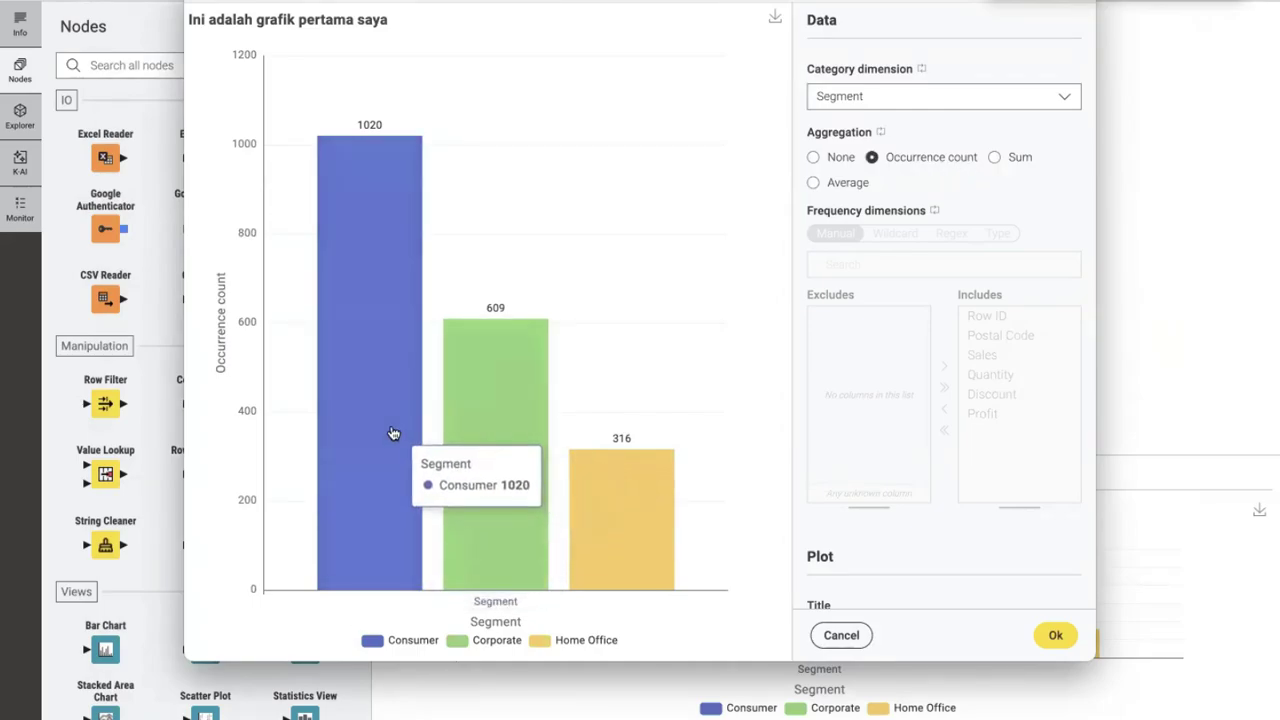
mouse_move(590, 515)
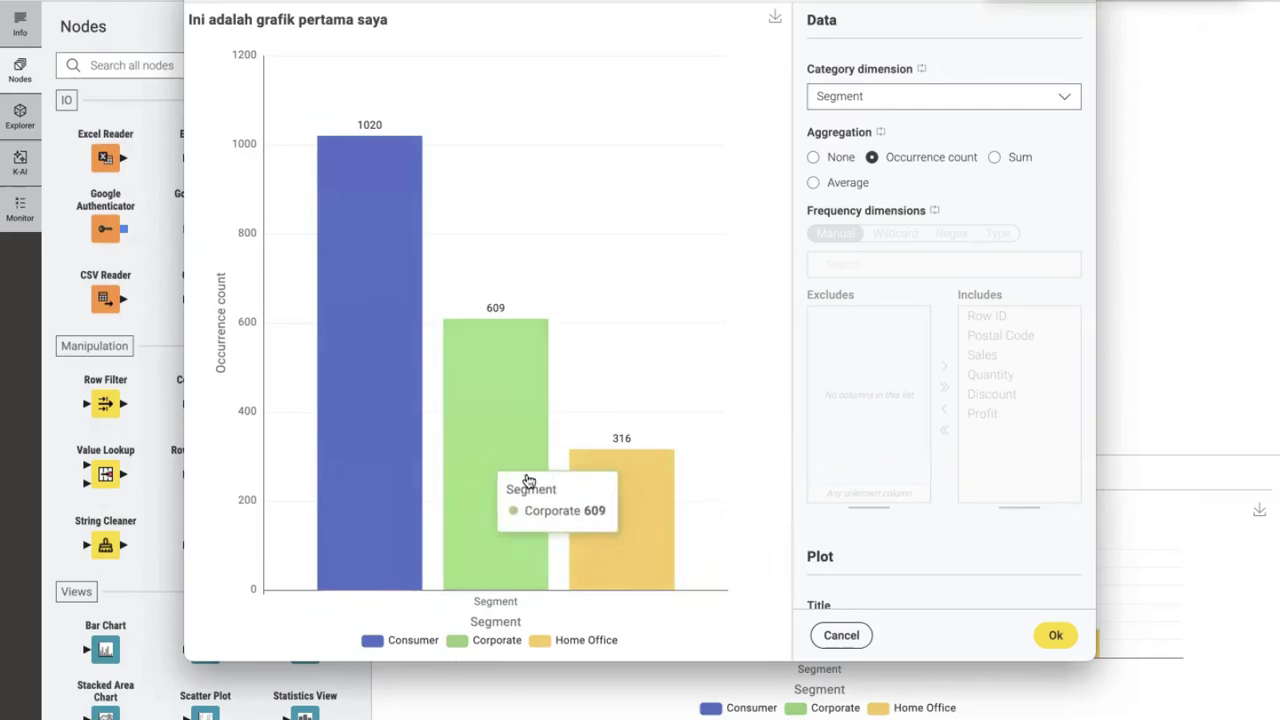
mouse_move(512, 497)
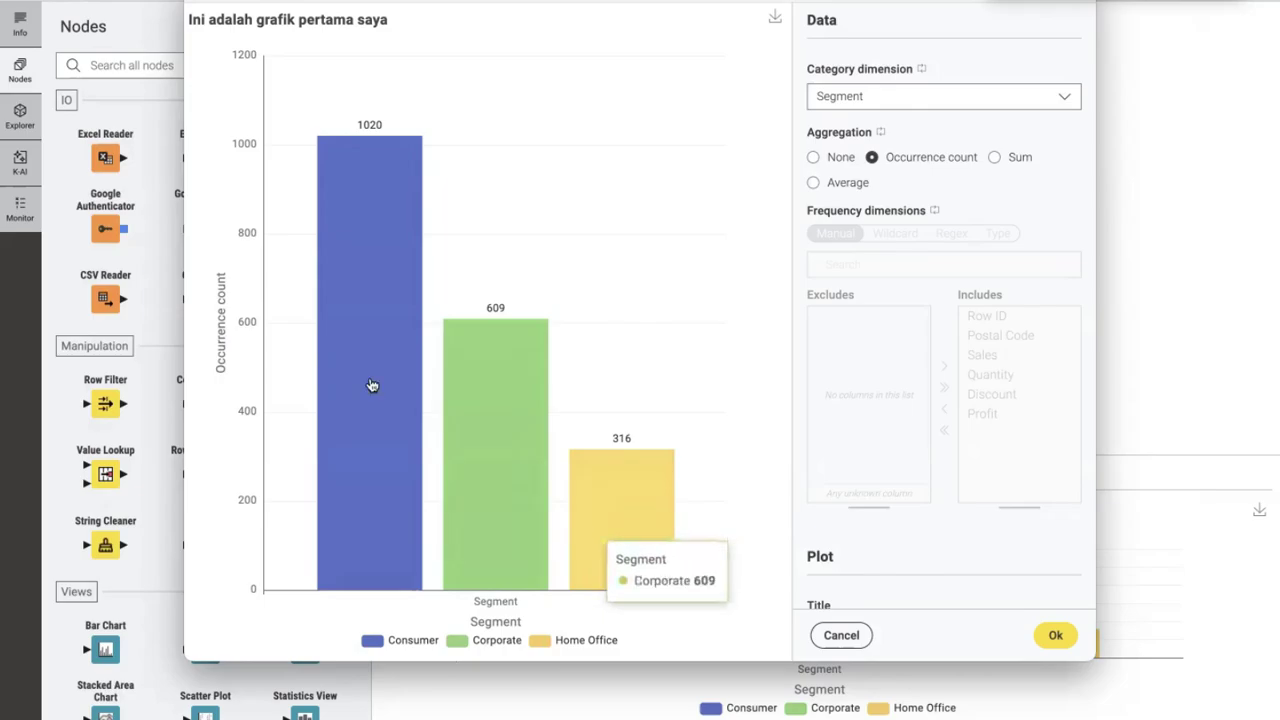
key("Escape")
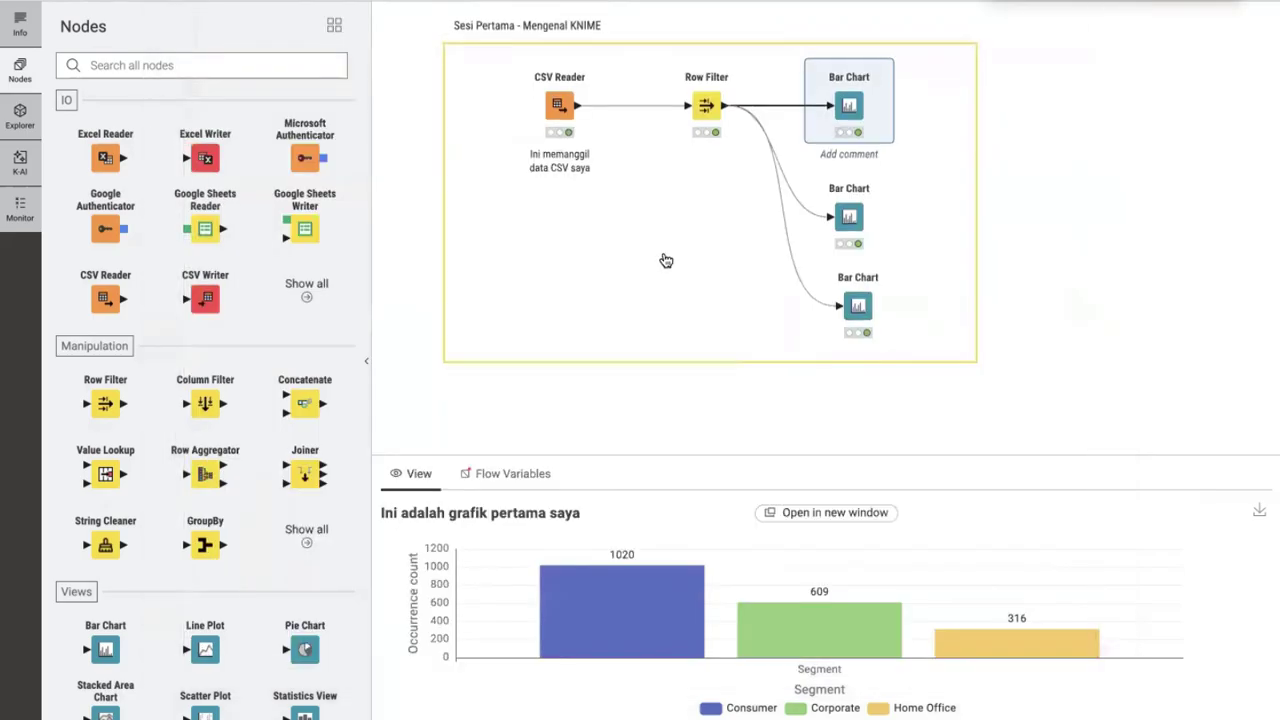
Add a new CSV Reader node to the empty canvas area below the annotated workflow
scroll(665, 260, "down", 5)
scroll(665, 260, "down", 1)
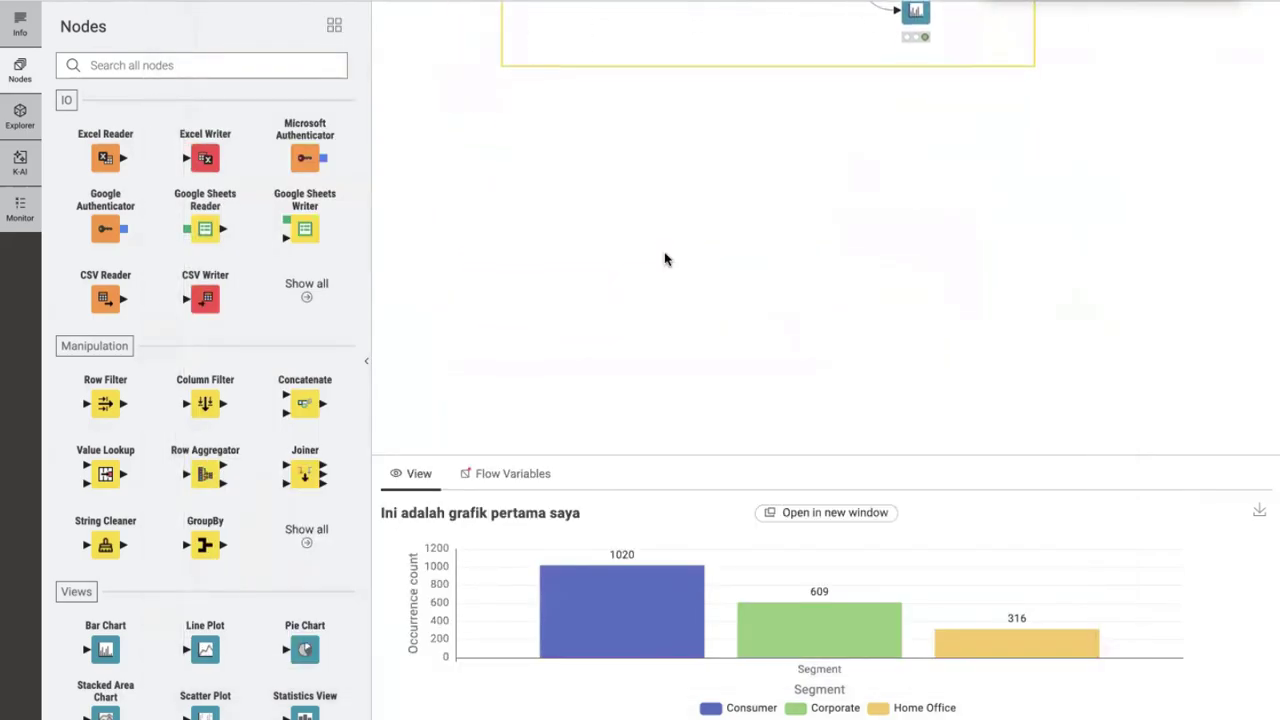
scroll(709, 218, "up", 8)
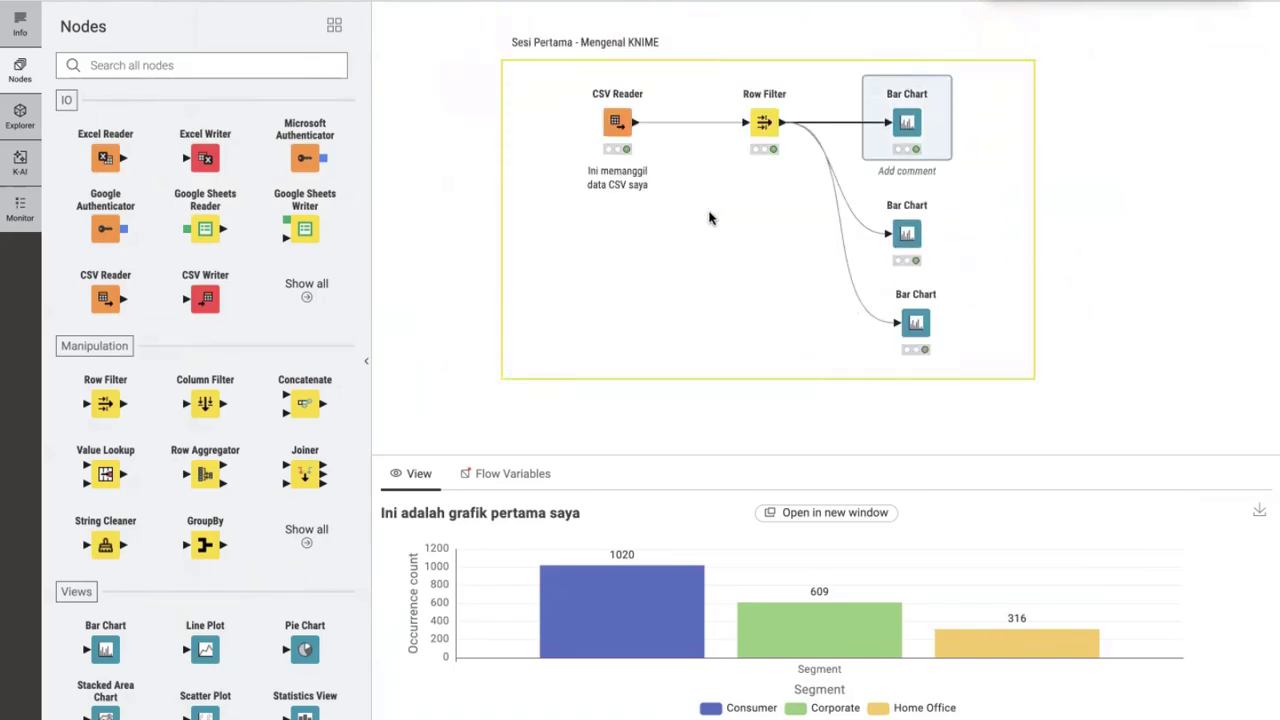
scroll(703, 292, "down", 6)
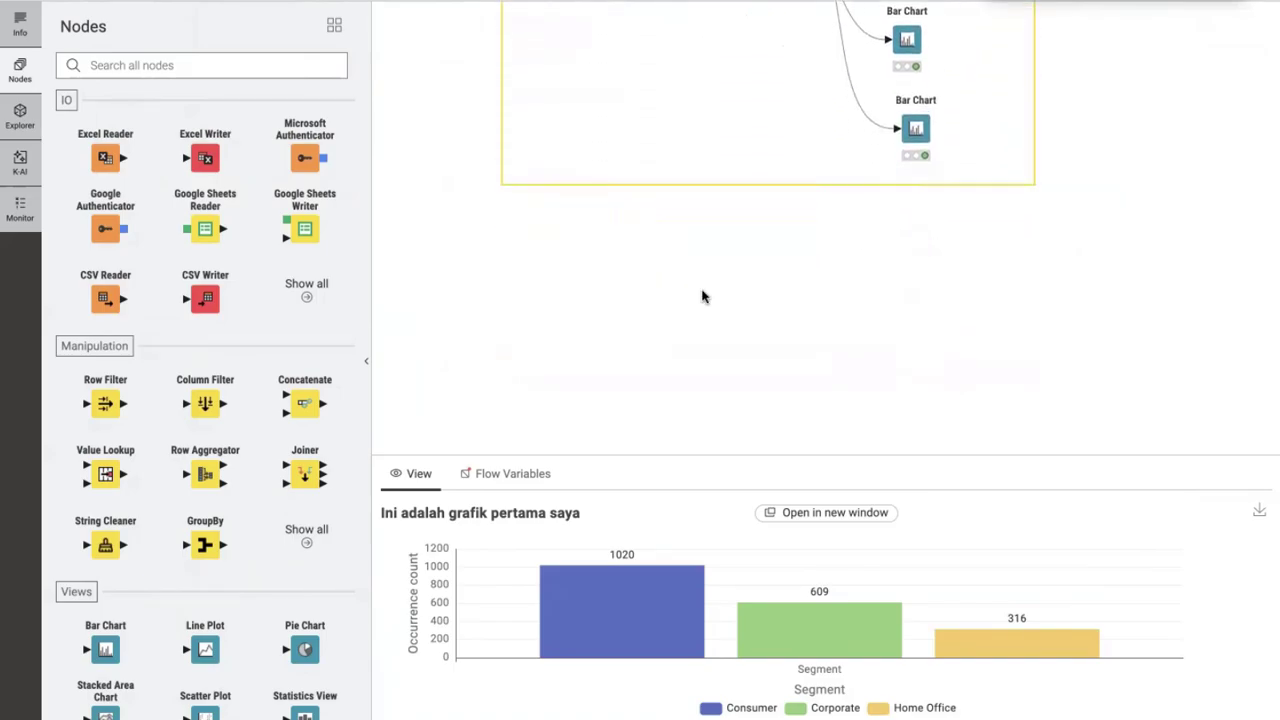
scroll(702, 296, "down", 2)
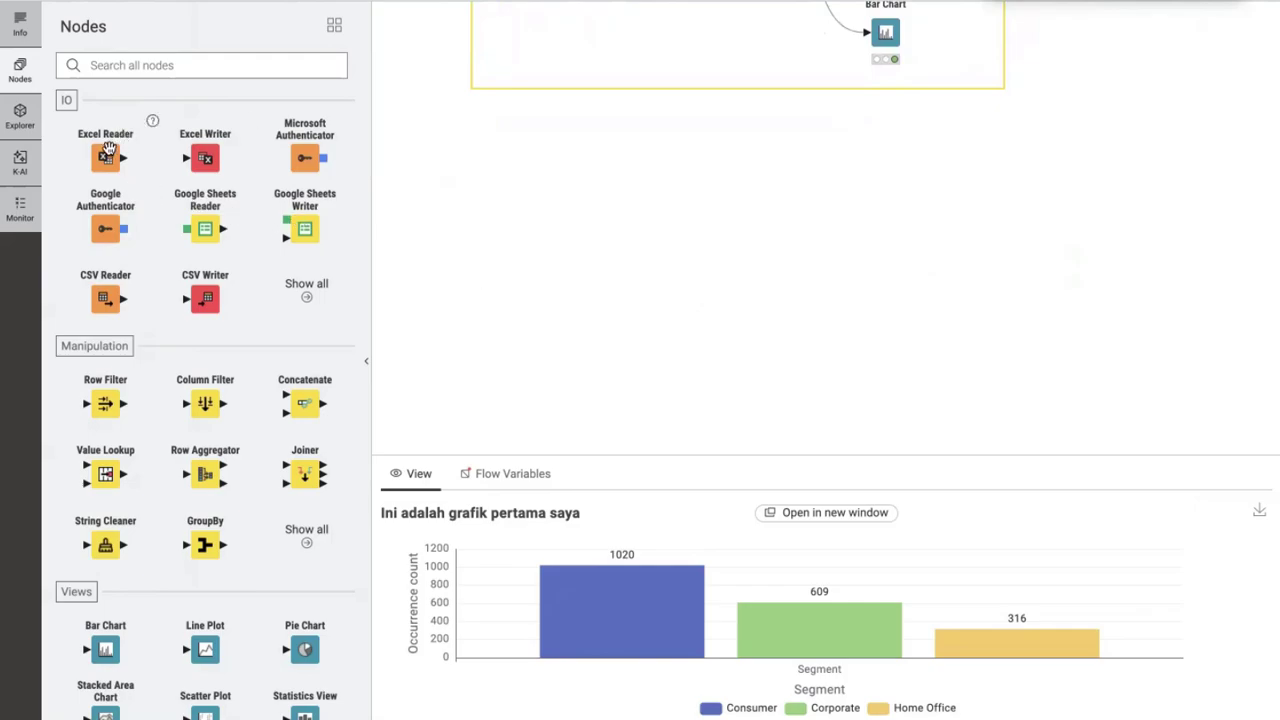
left_click_drag(105, 296, 533, 180)
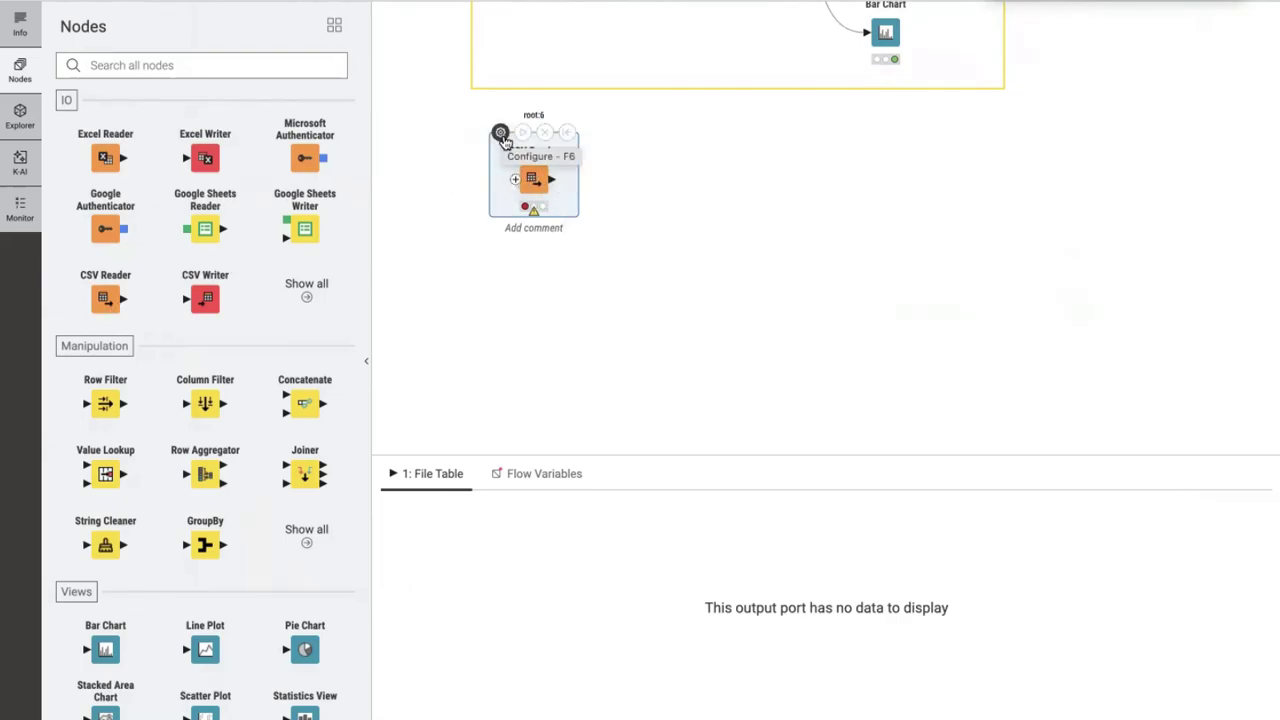
left_click(502, 134)
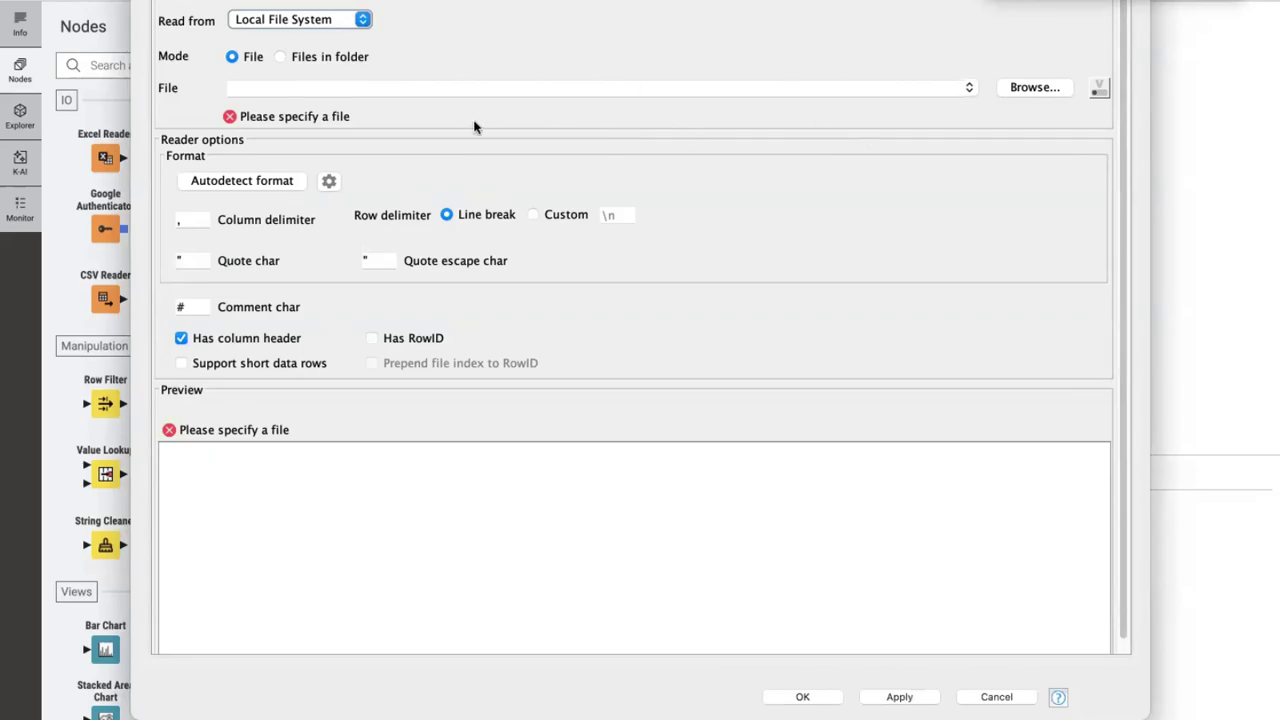
left_click(335, 17)
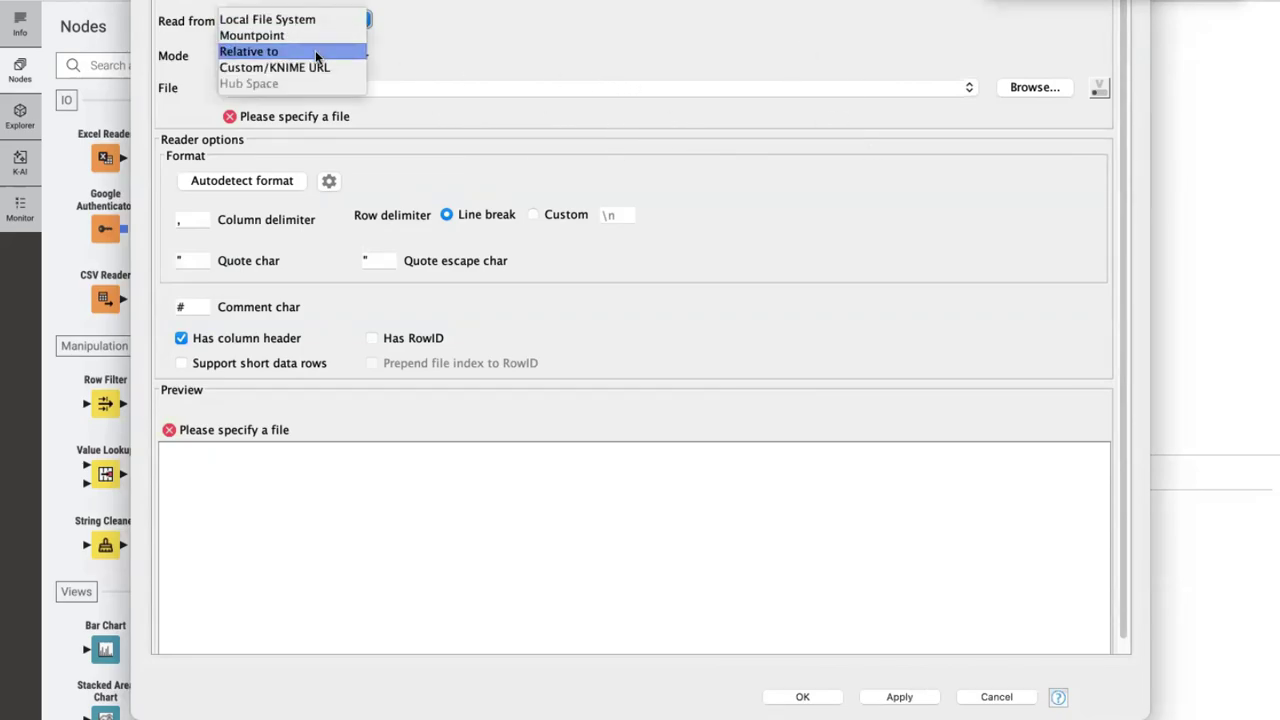
left_click(315, 50)
left_click(510, 19)
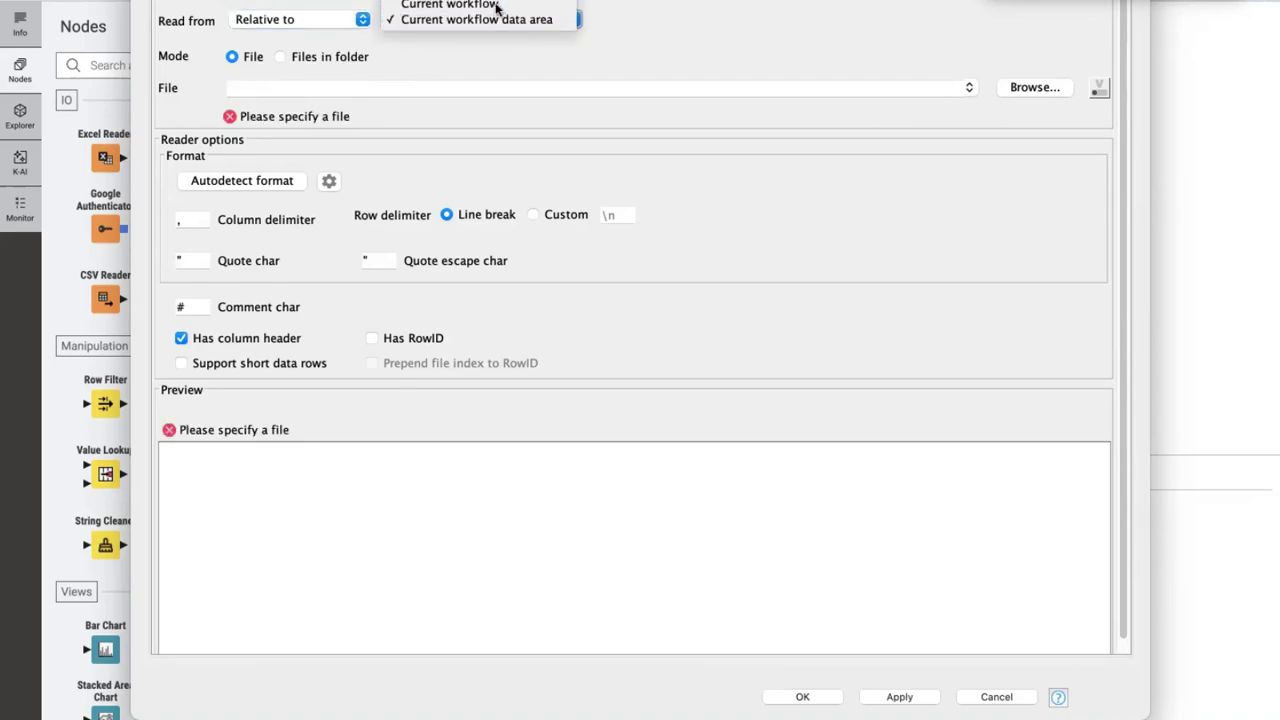
left_click(495, 5)
left_click(1020, 697)
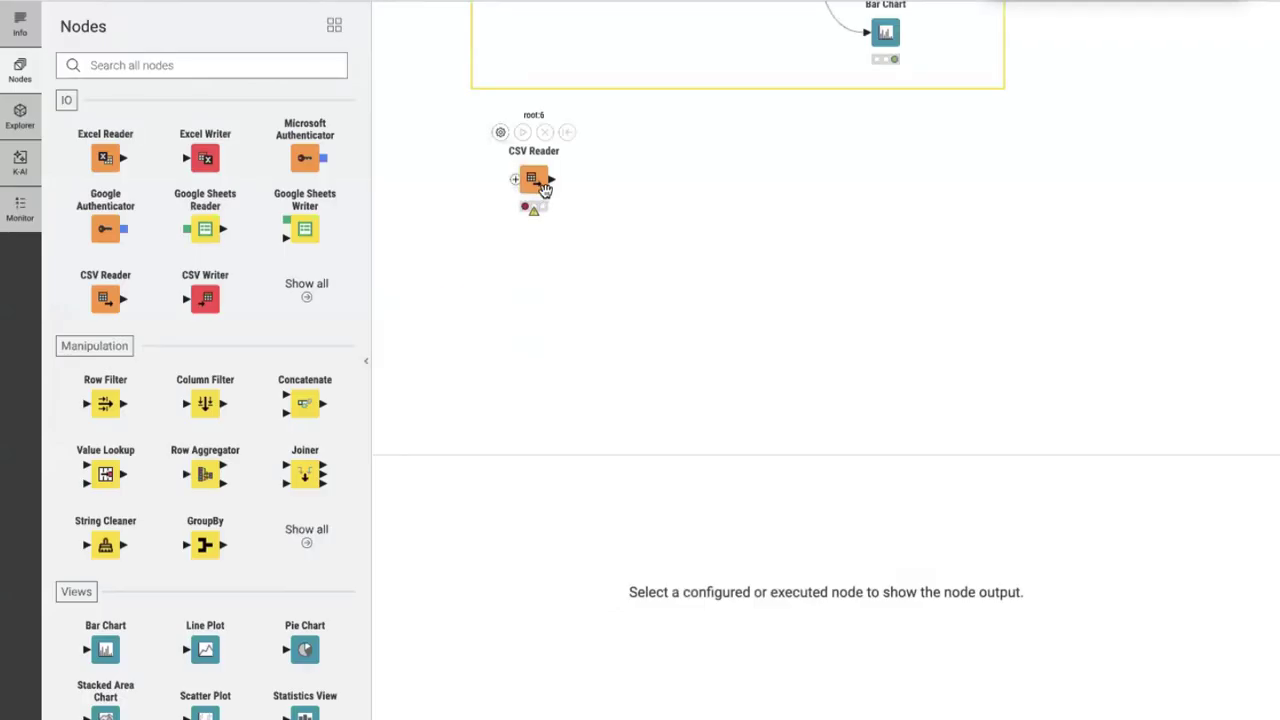
Configure the new CSV Reader node to read from a location relative to the current workflow
left_click(545, 190)
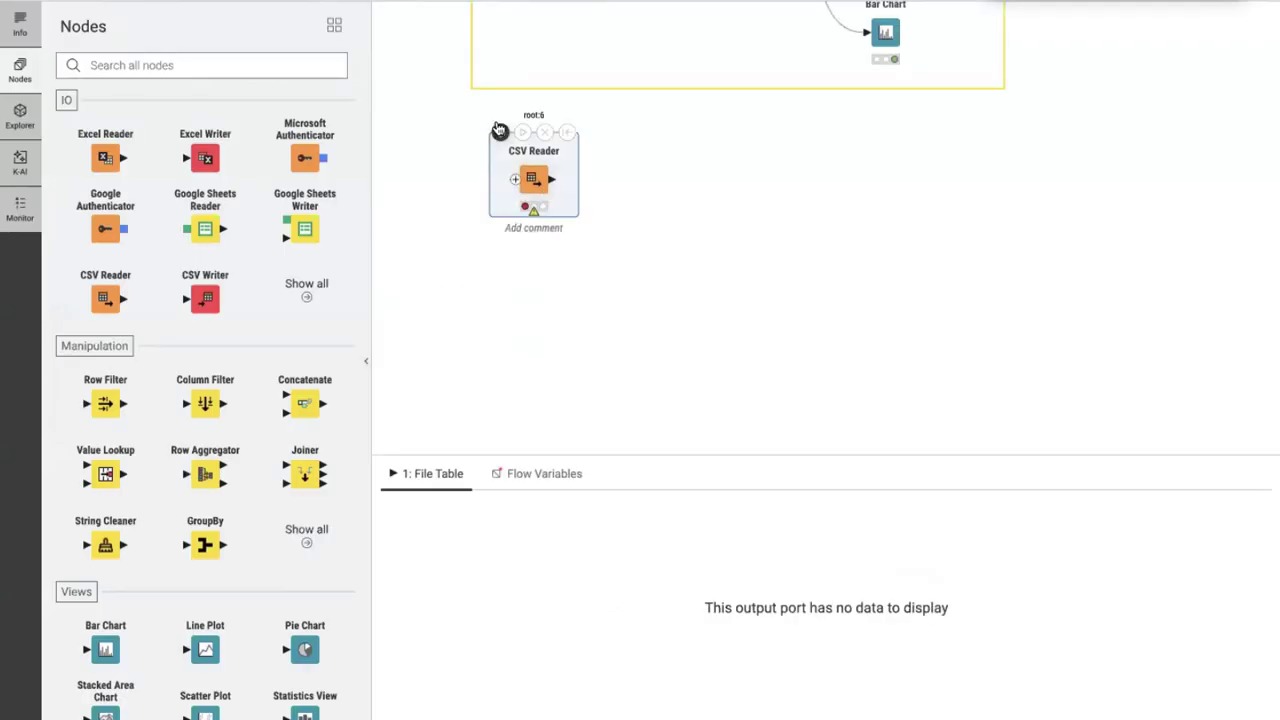
left_click(500, 133)
left_click(358, 20)
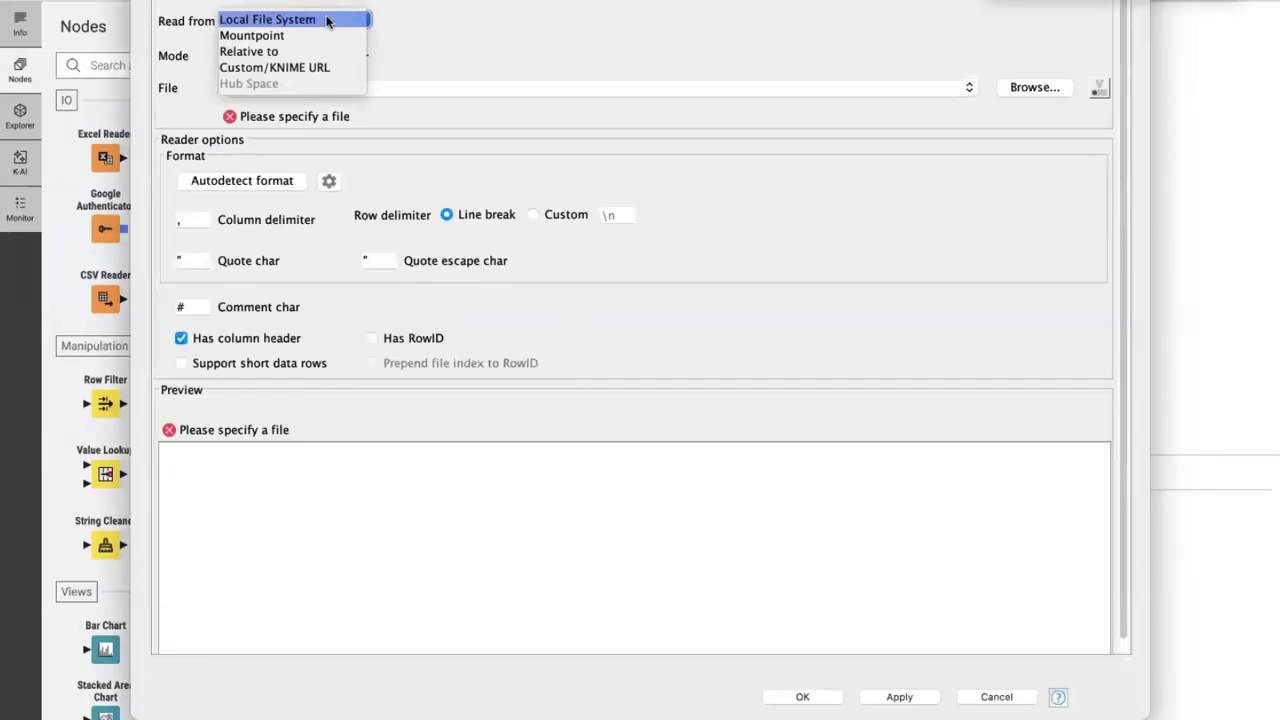
left_click(320, 51)
left_click(462, 20)
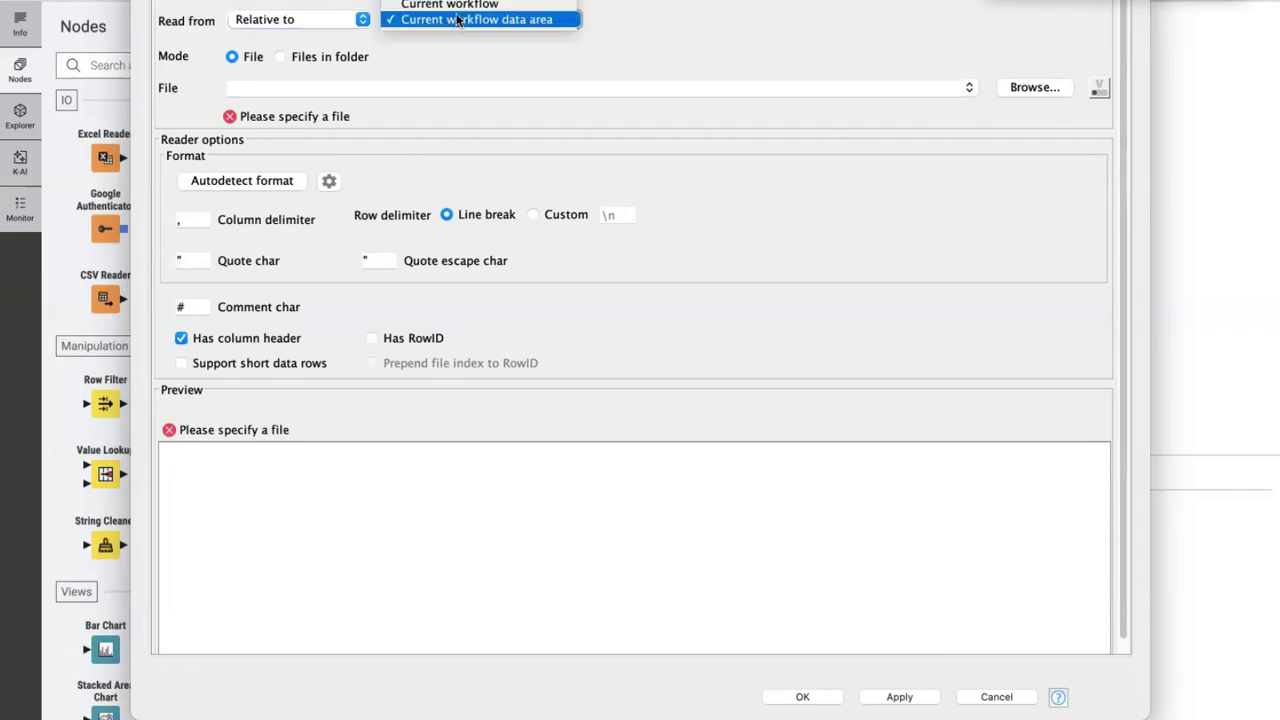
left_click(465, 5)
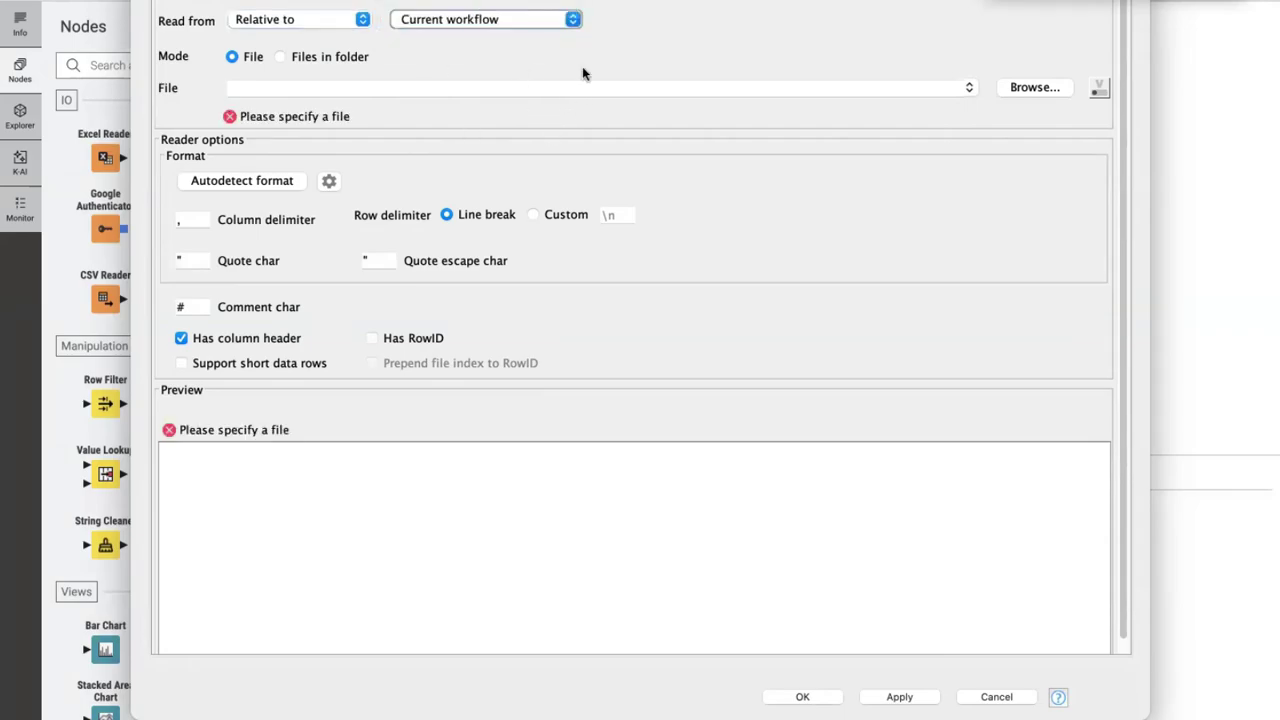
Load Sample - Superstore.csv from the Youtube Class folder and look through its data preview
left_click(1063, 89)
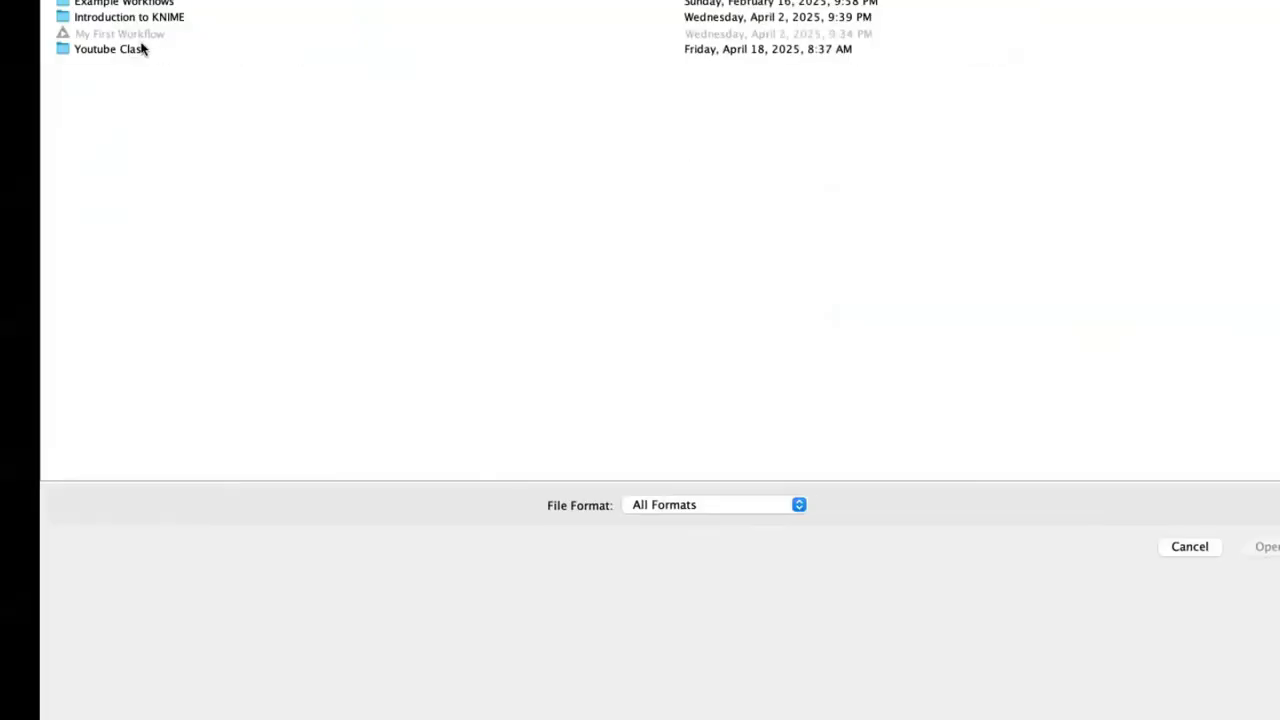
double_click(128, 50)
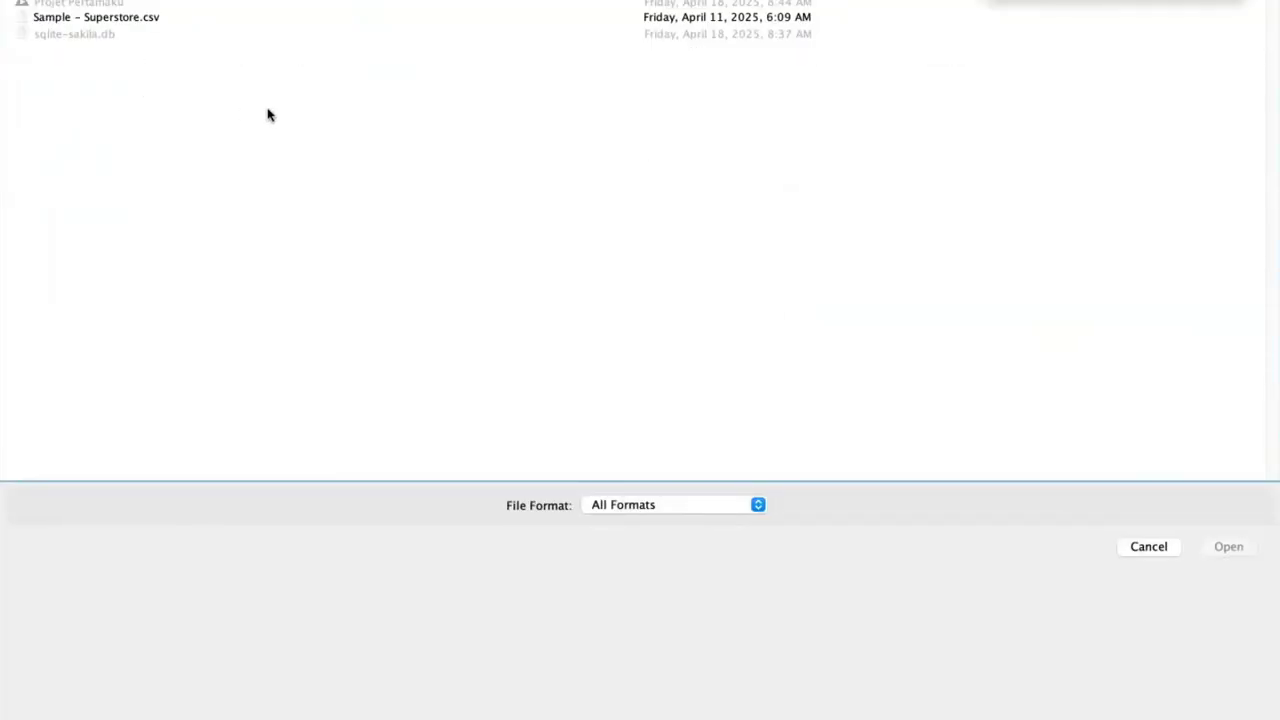
left_click(120, 20)
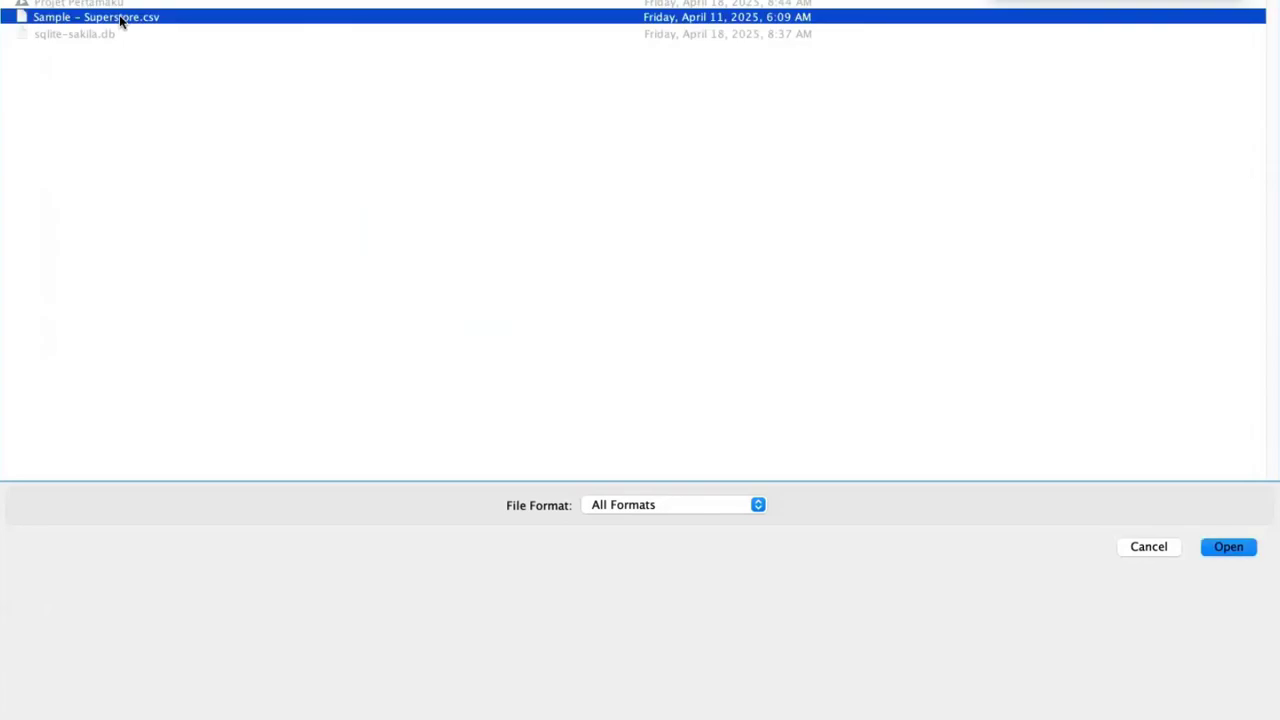
double_click(120, 20)
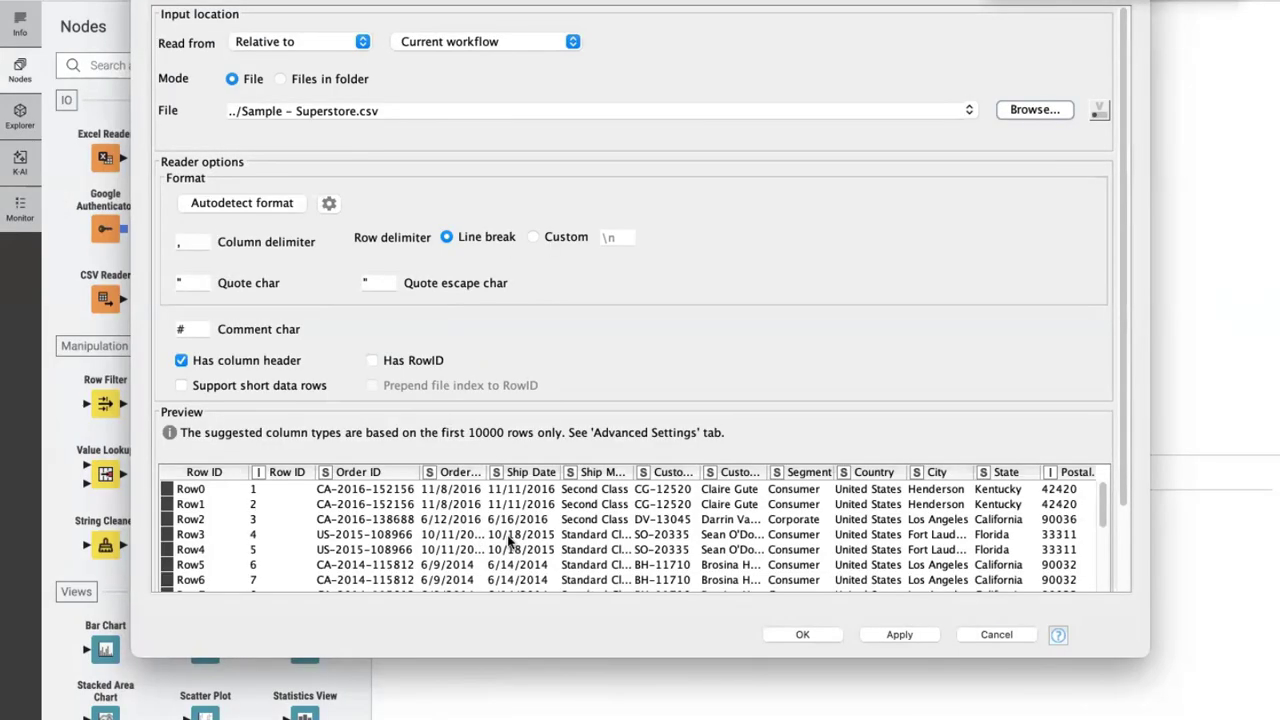
scroll(508, 541, "right", 5)
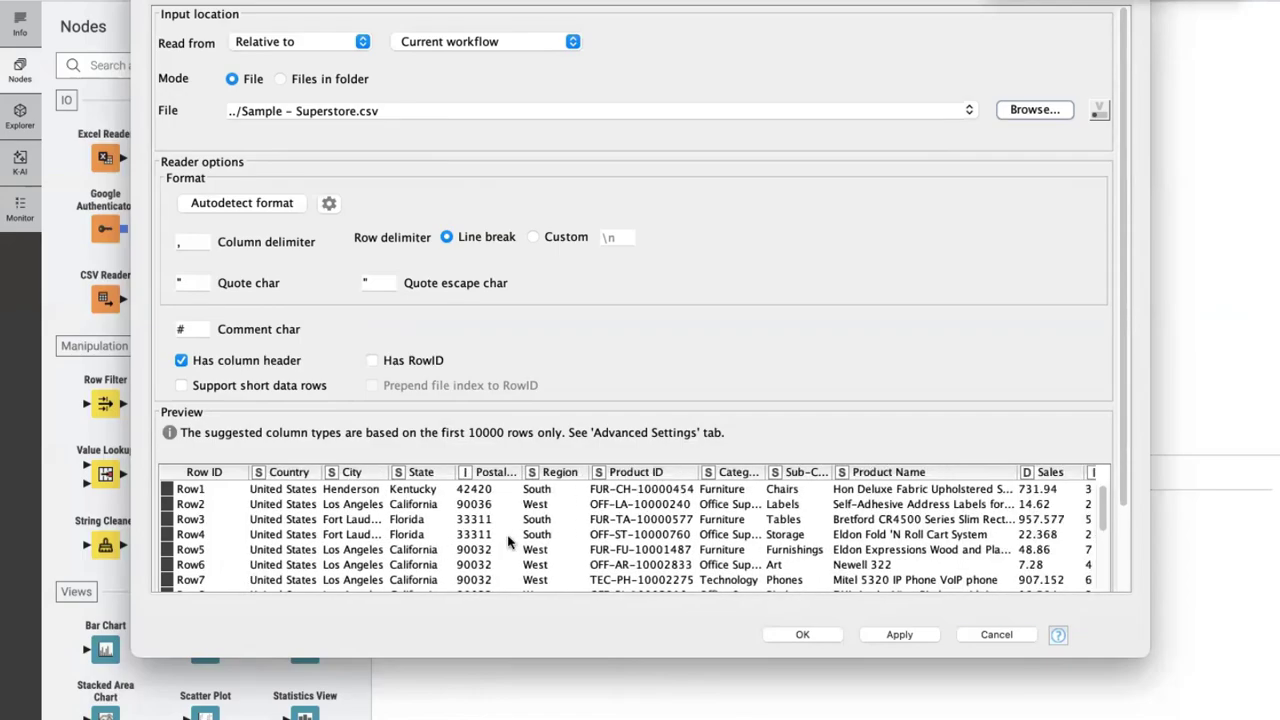
scroll(508, 541, "left", 5)
scroll(508, 541, "down", 2)
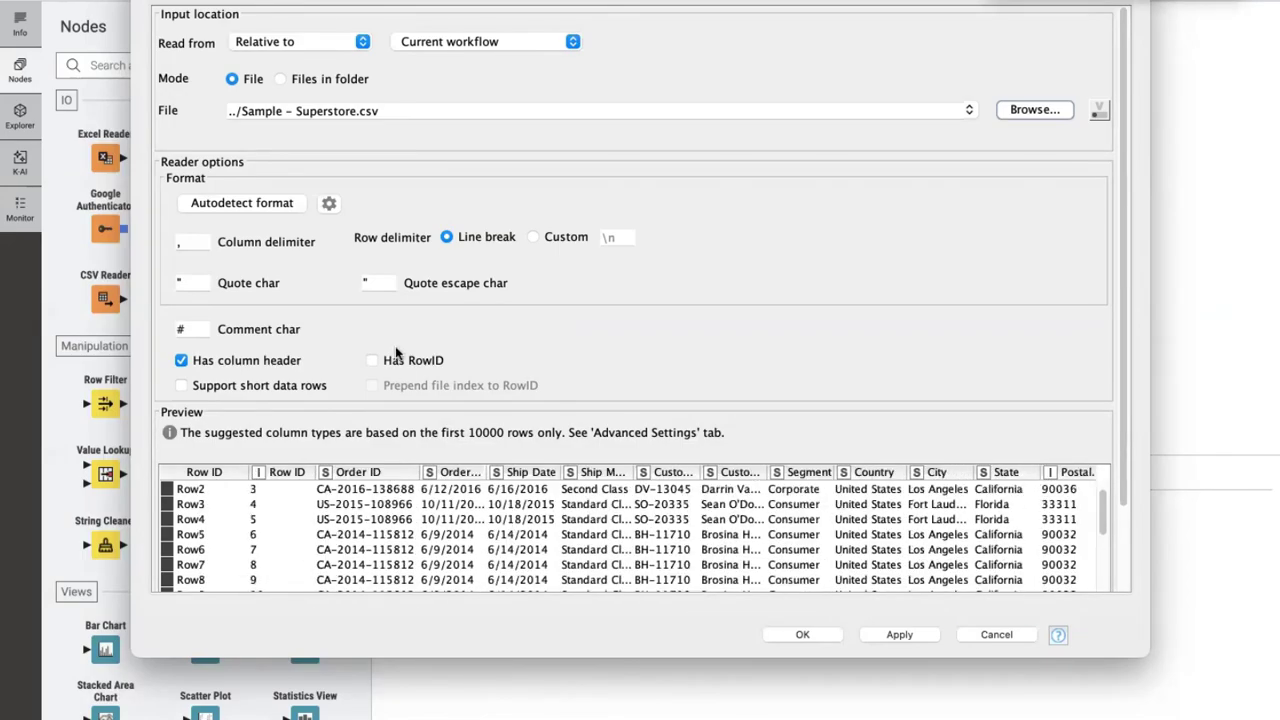
Try a semicolon as the column delimiter and restore the comma
double_click(198, 247)
type(";")
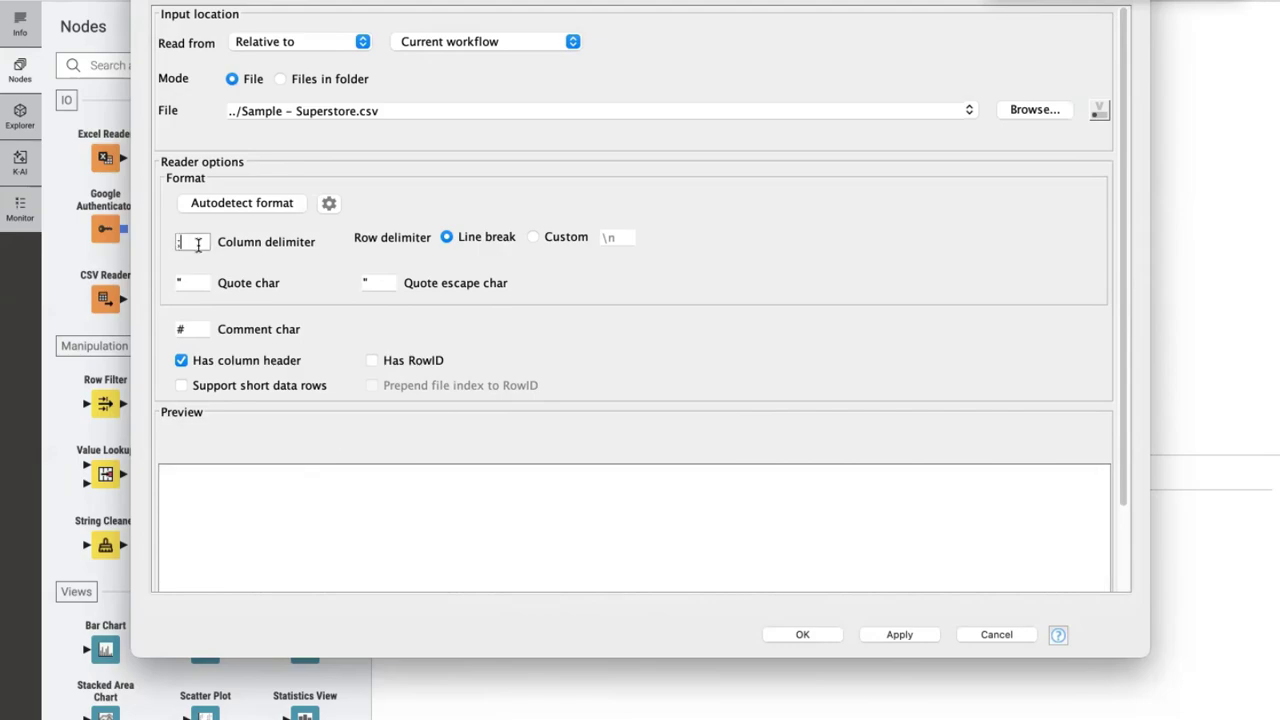
key("BackSpace")
type(",")
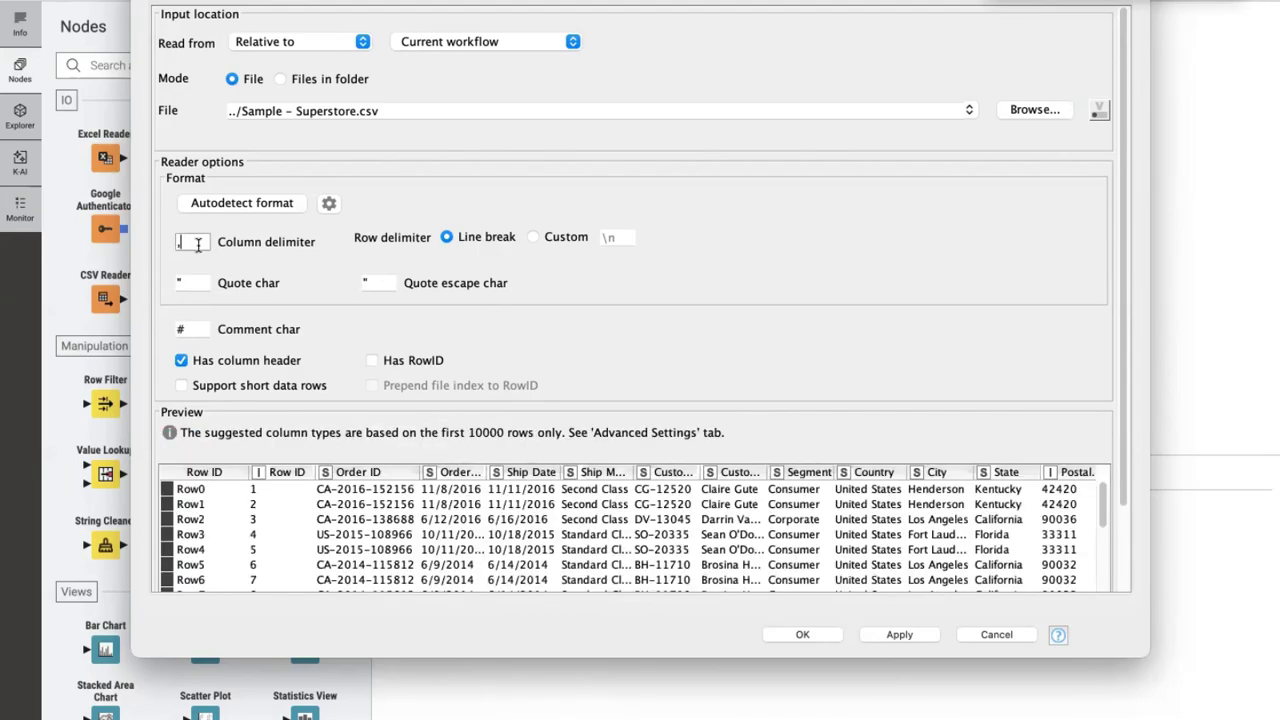
Autodetect the format of the Superstore CSV file
left_click(272, 203)
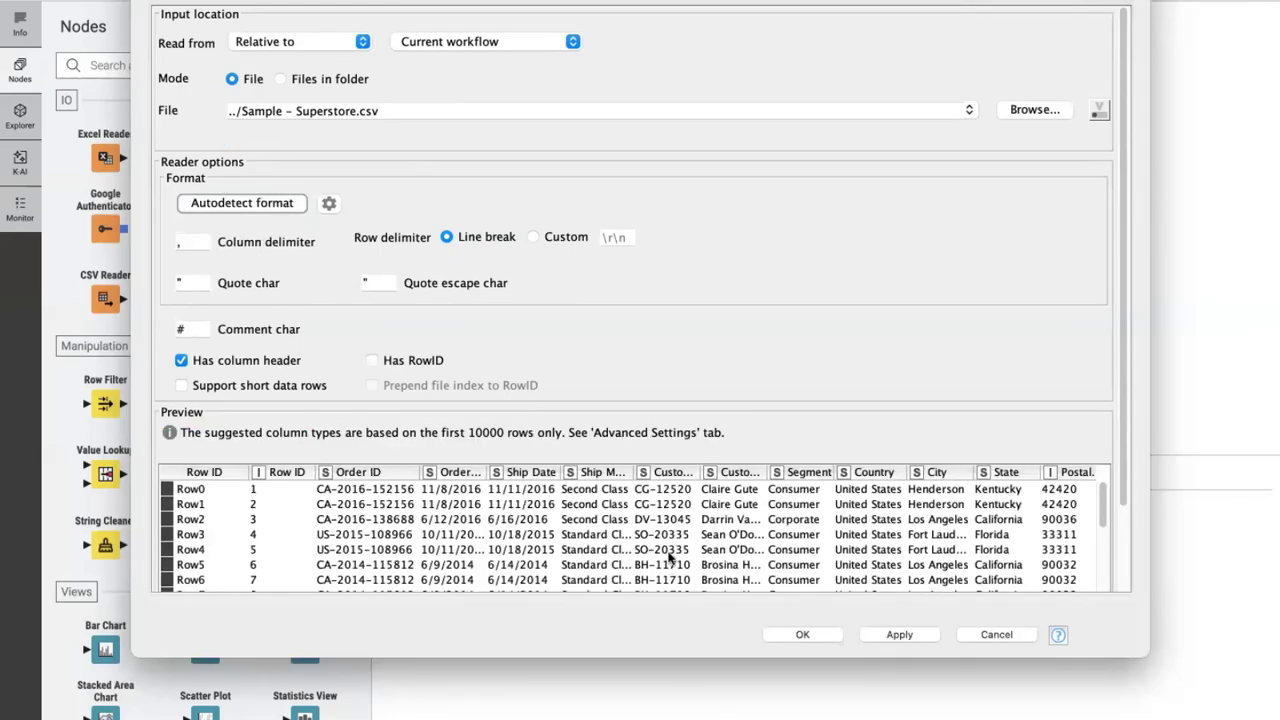
Set the Postal Code column's type to String in the CSV Reader's column transformations
scroll(650, 570, "right", 10)
scroll(658, 569, "down", 2)
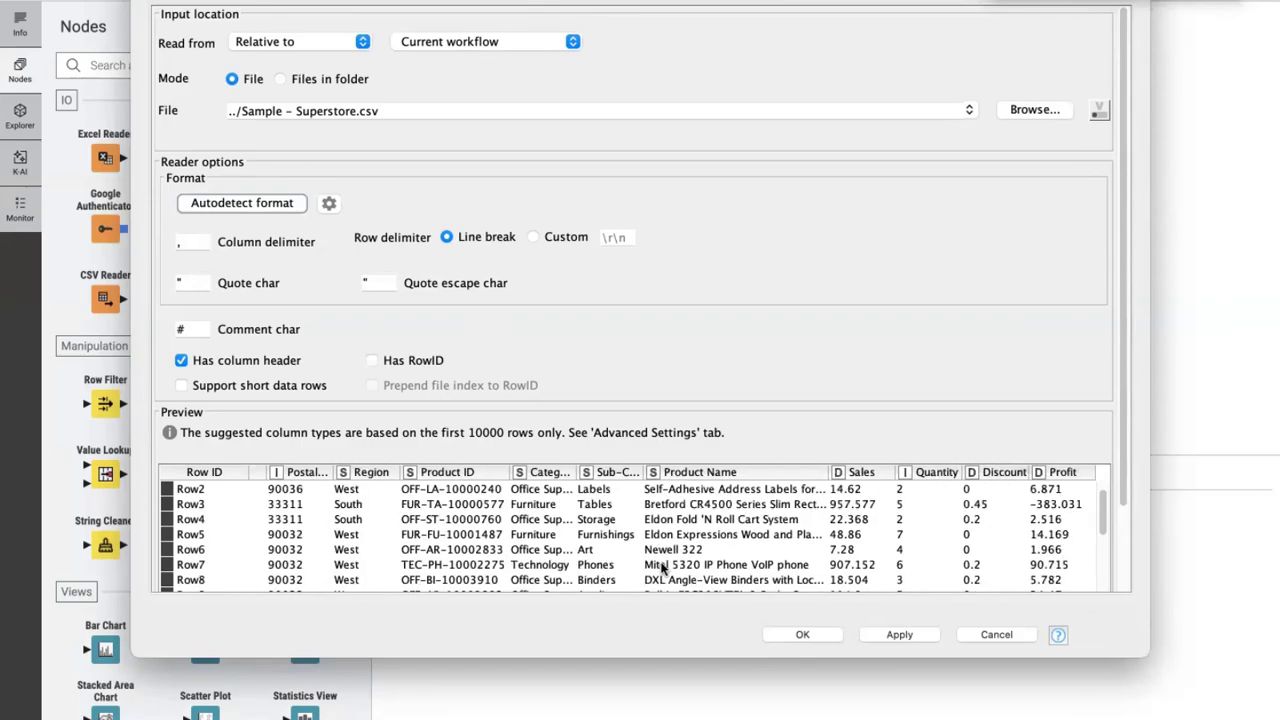
left_click(376, 2)
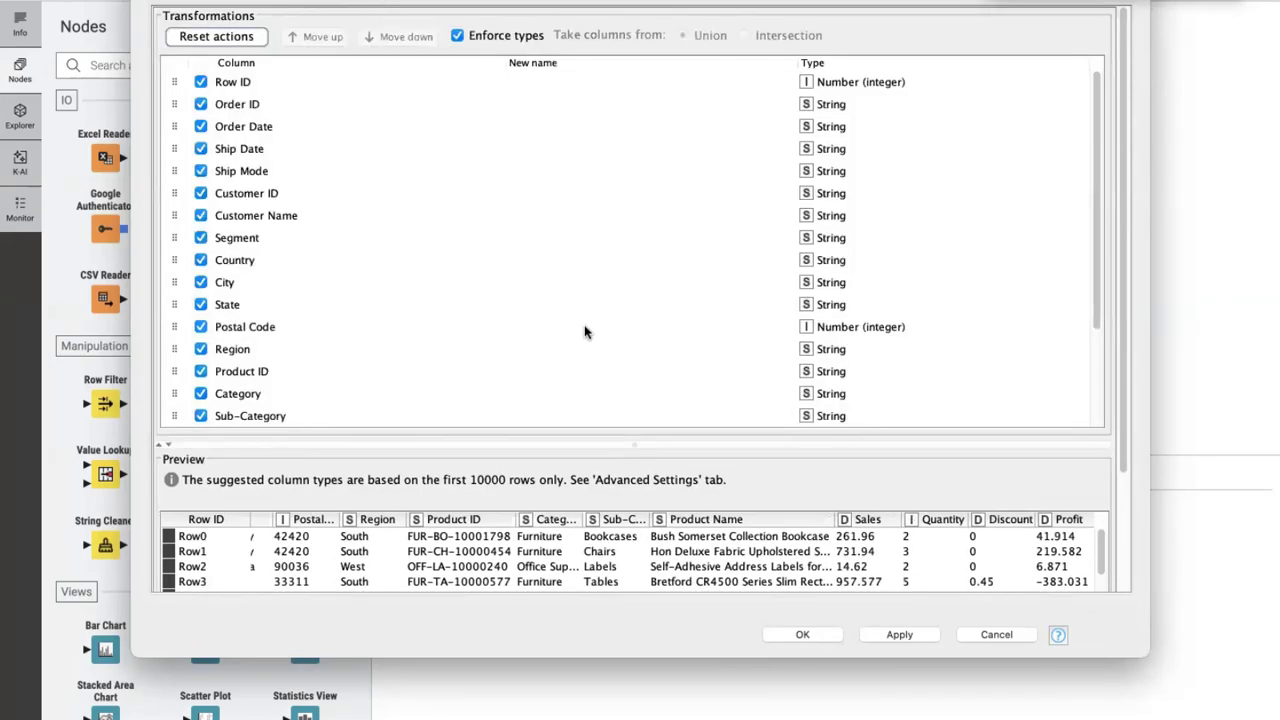
scroll(586, 332, "down", 2)
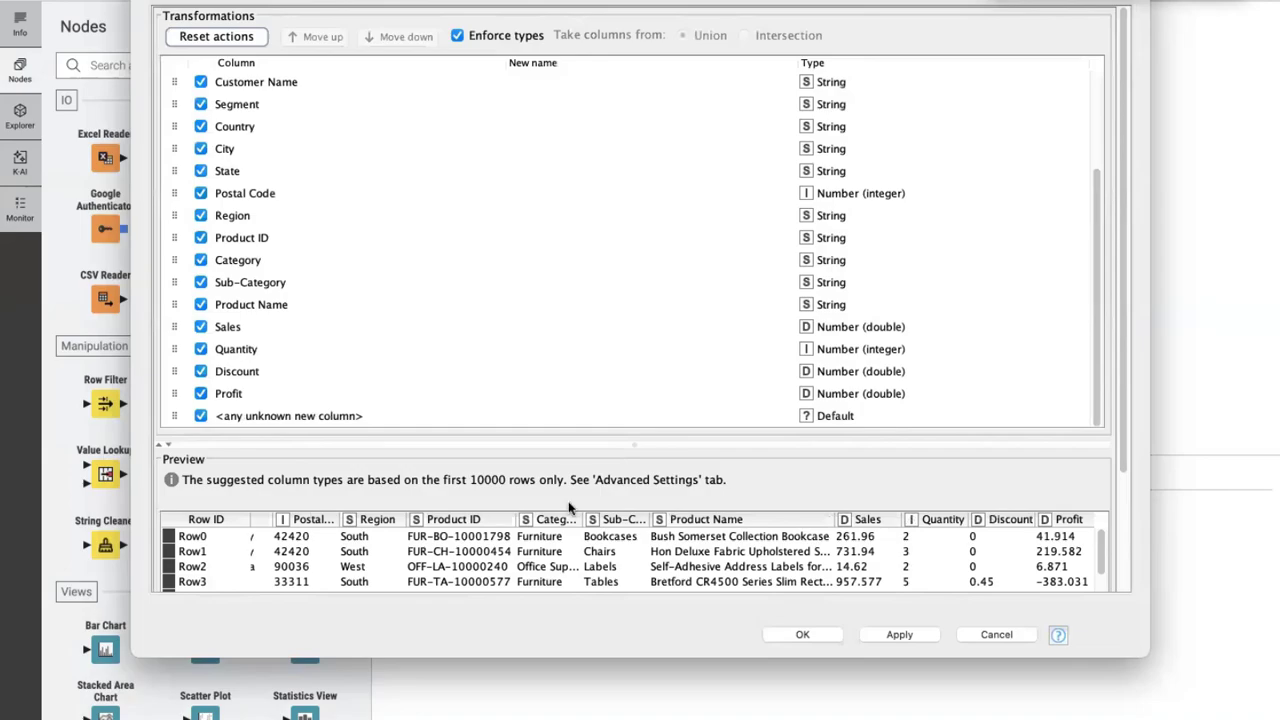
scroll(728, 272, "up", 2)
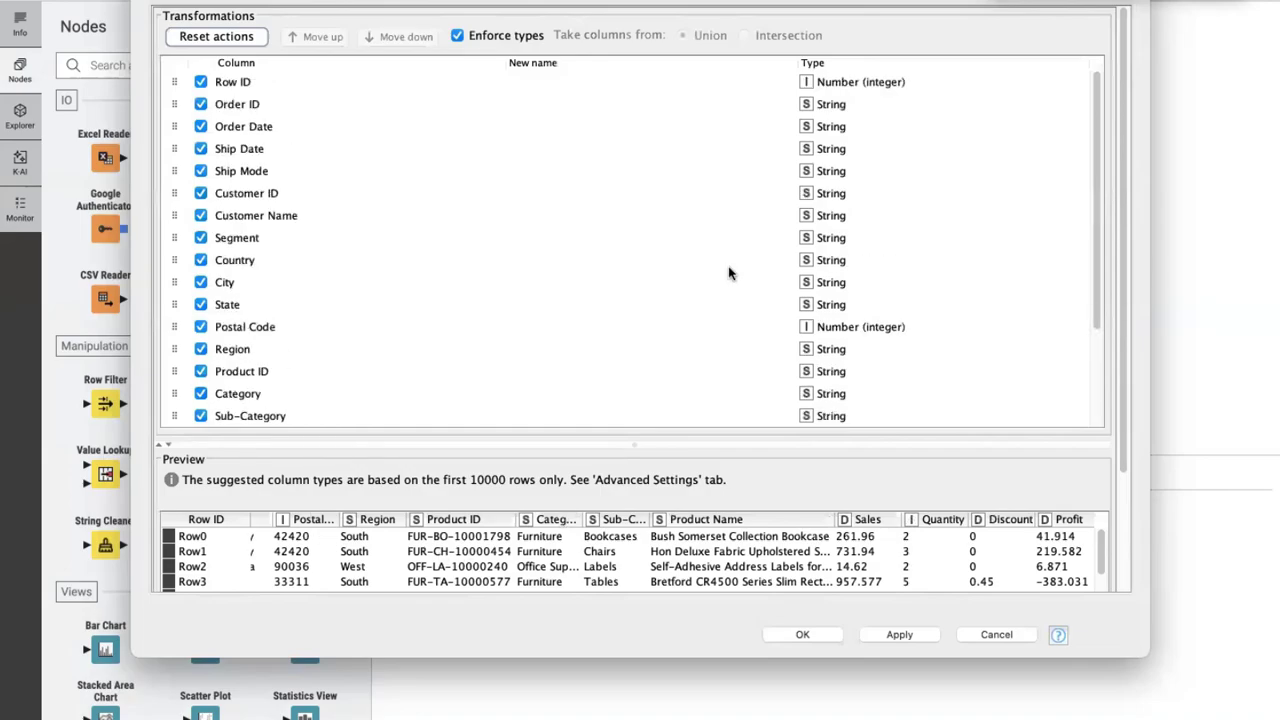
scroll(728, 272, "down", 1)
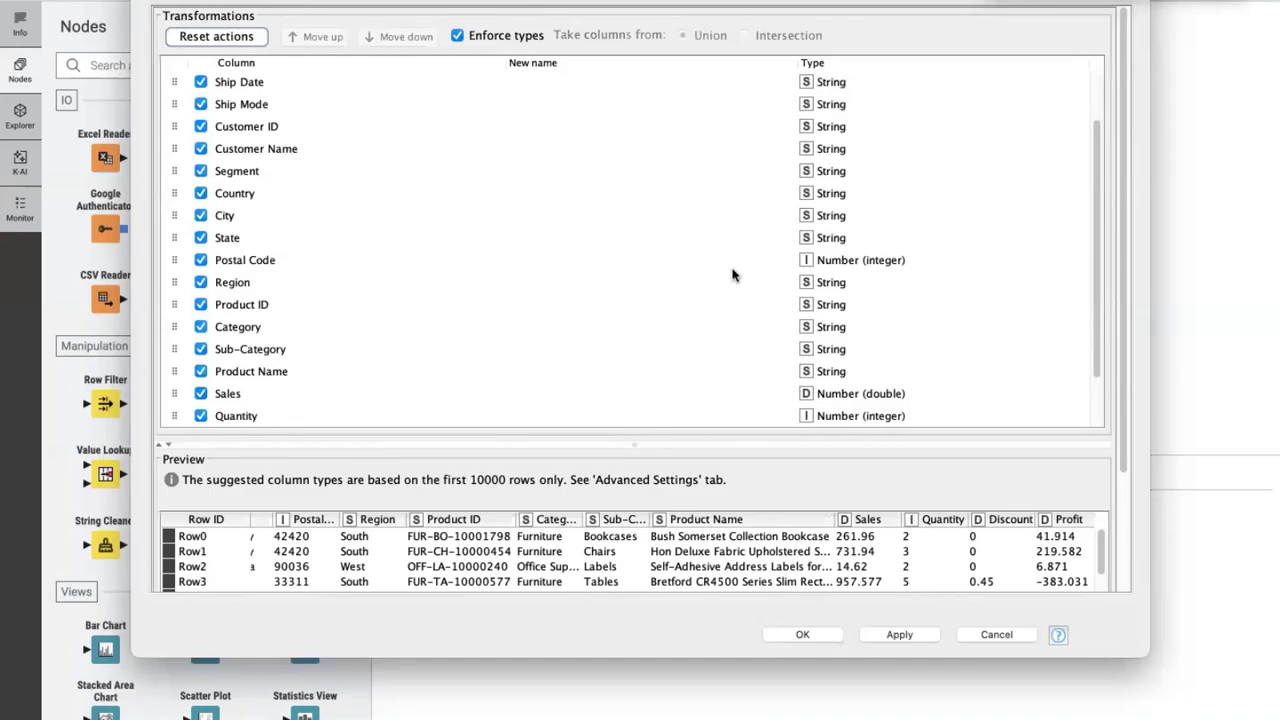
left_click(860, 260)
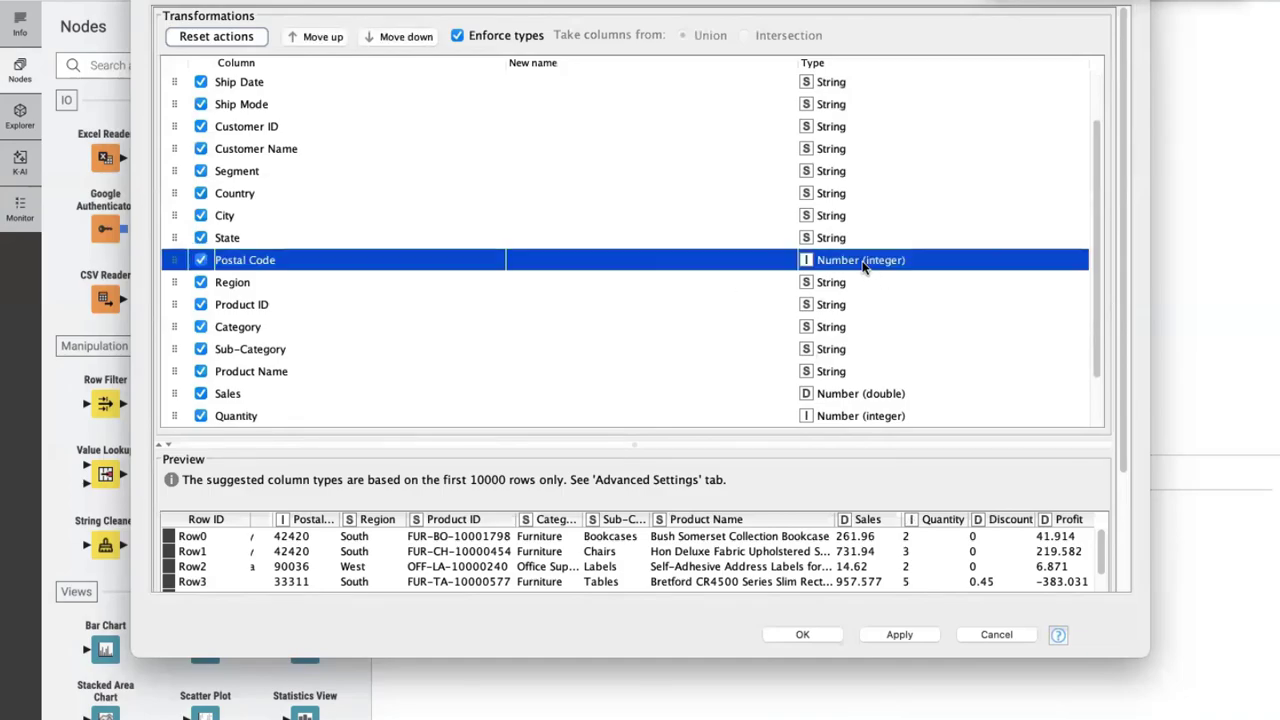
left_click(849, 290)
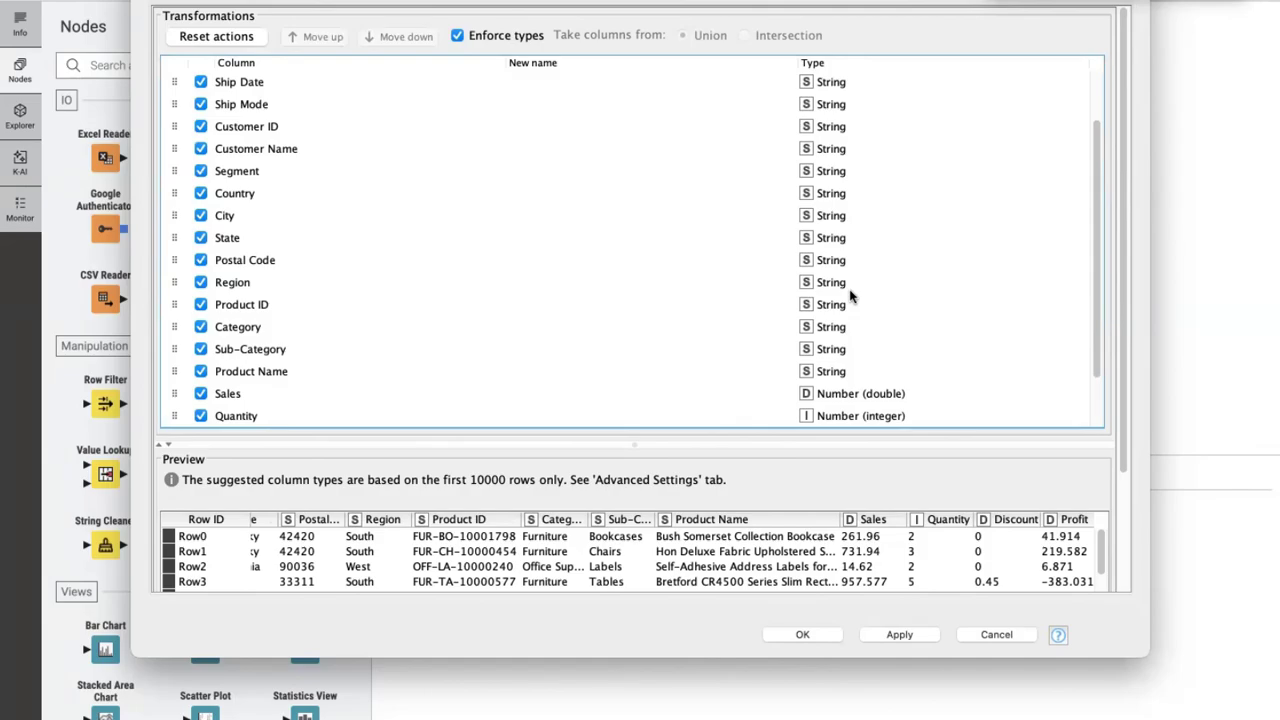
scroll(850, 295, "down", 2)
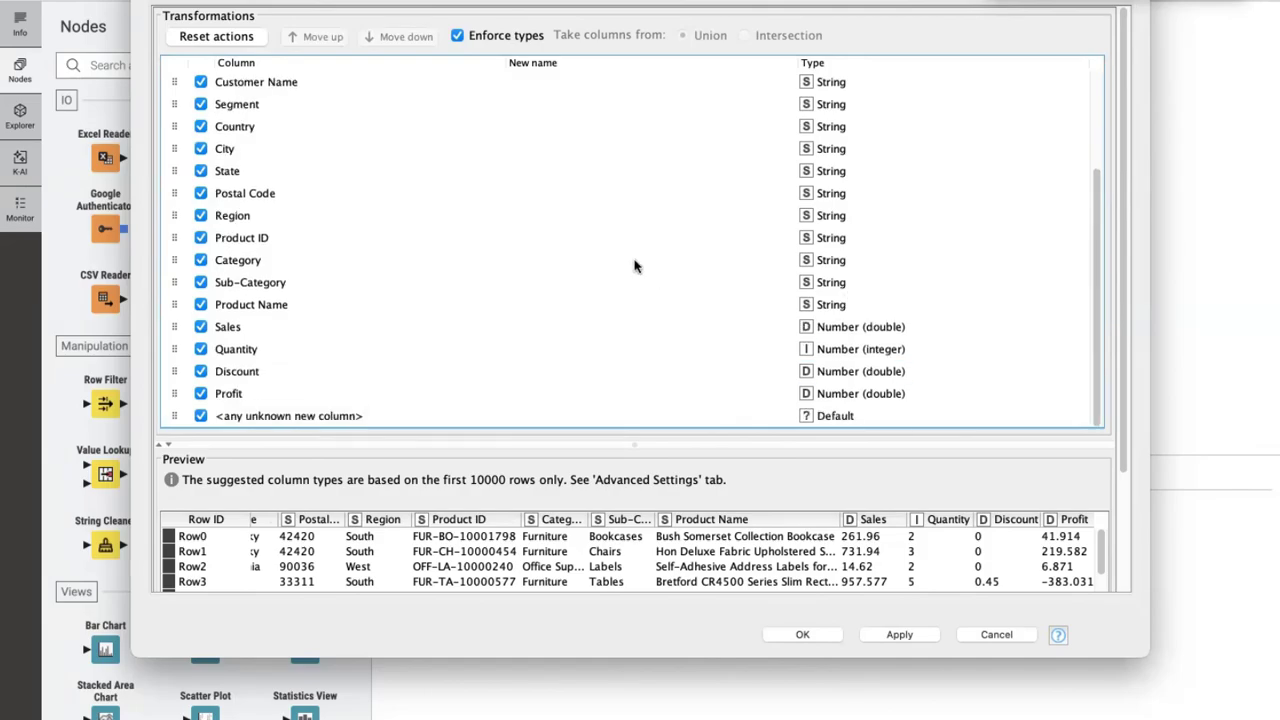
scroll(638, 266, "up", 4)
Look through the CSV Reader's advanced, row limit, encoding, flow variable, job manager and memory policy settings
left_click(498, 2)
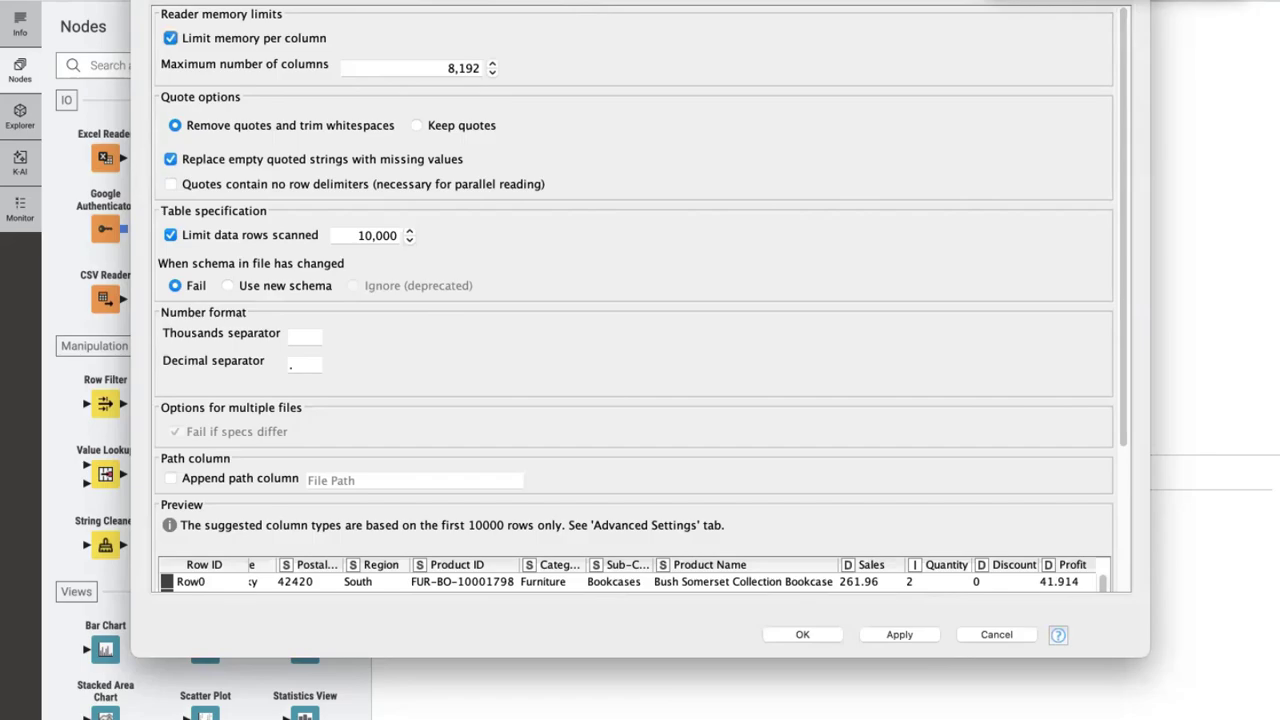
left_click(574, 2)
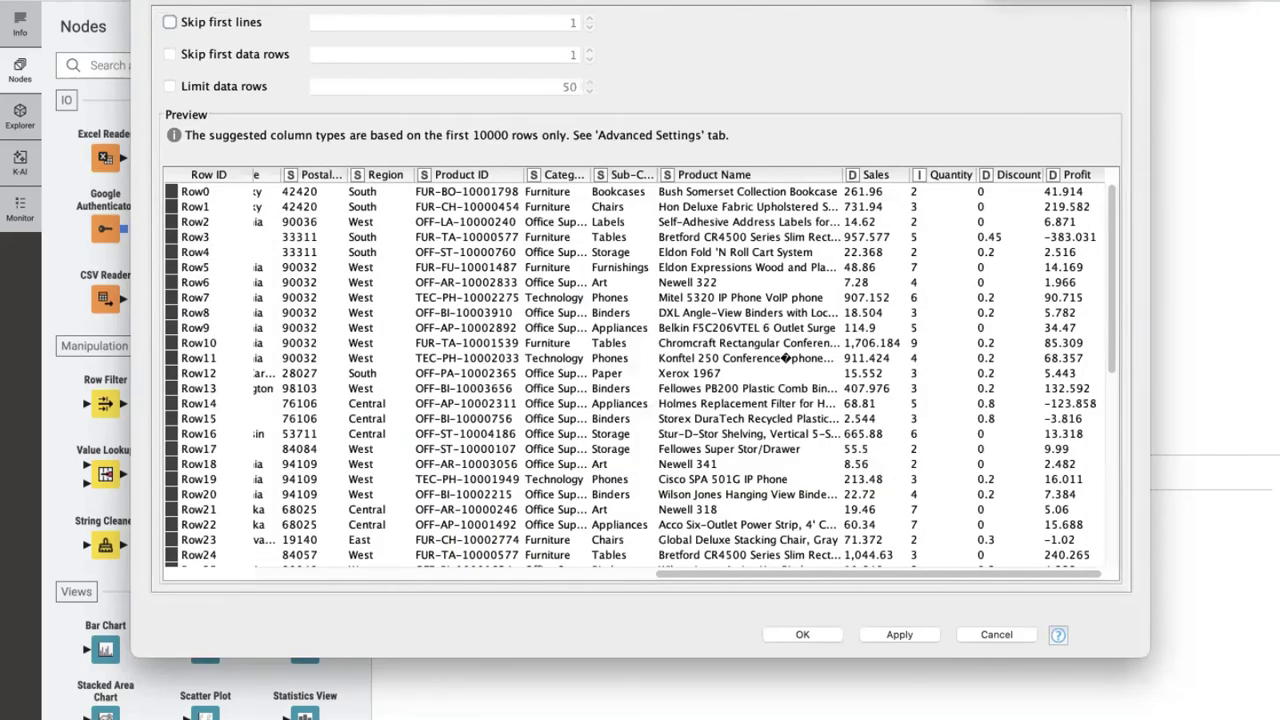
left_click(655, 2)
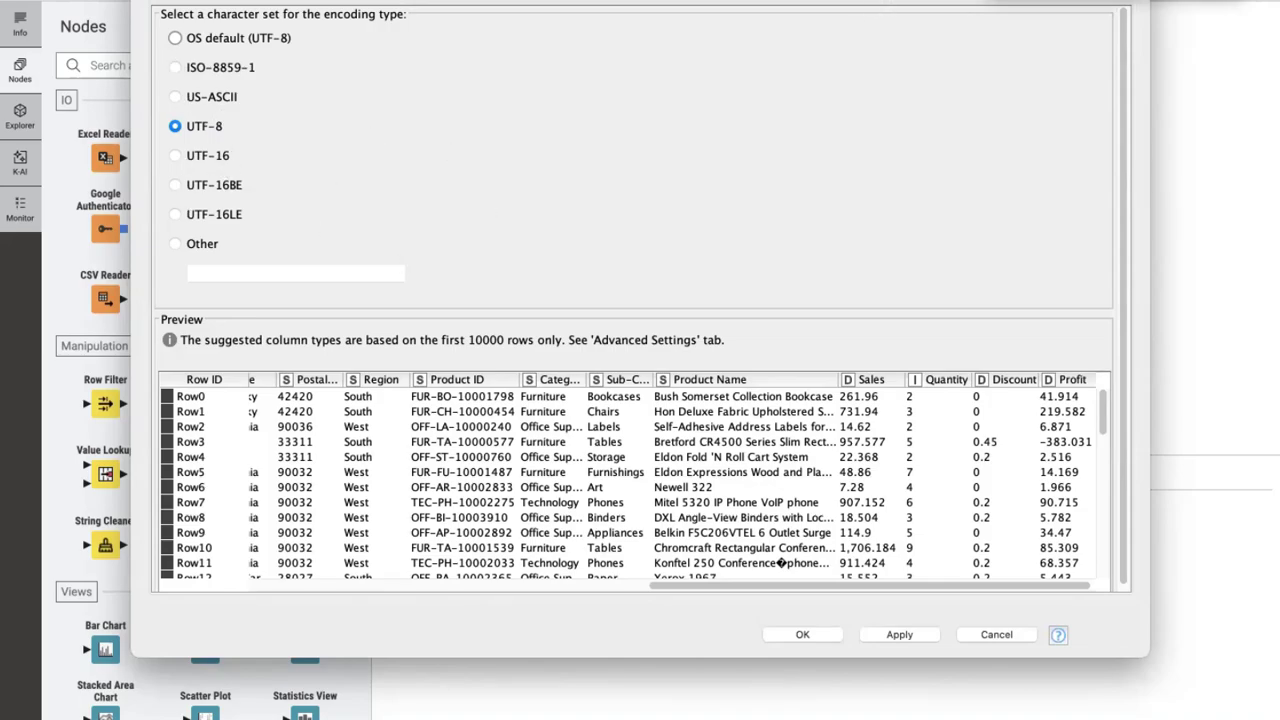
left_click(628, 3)
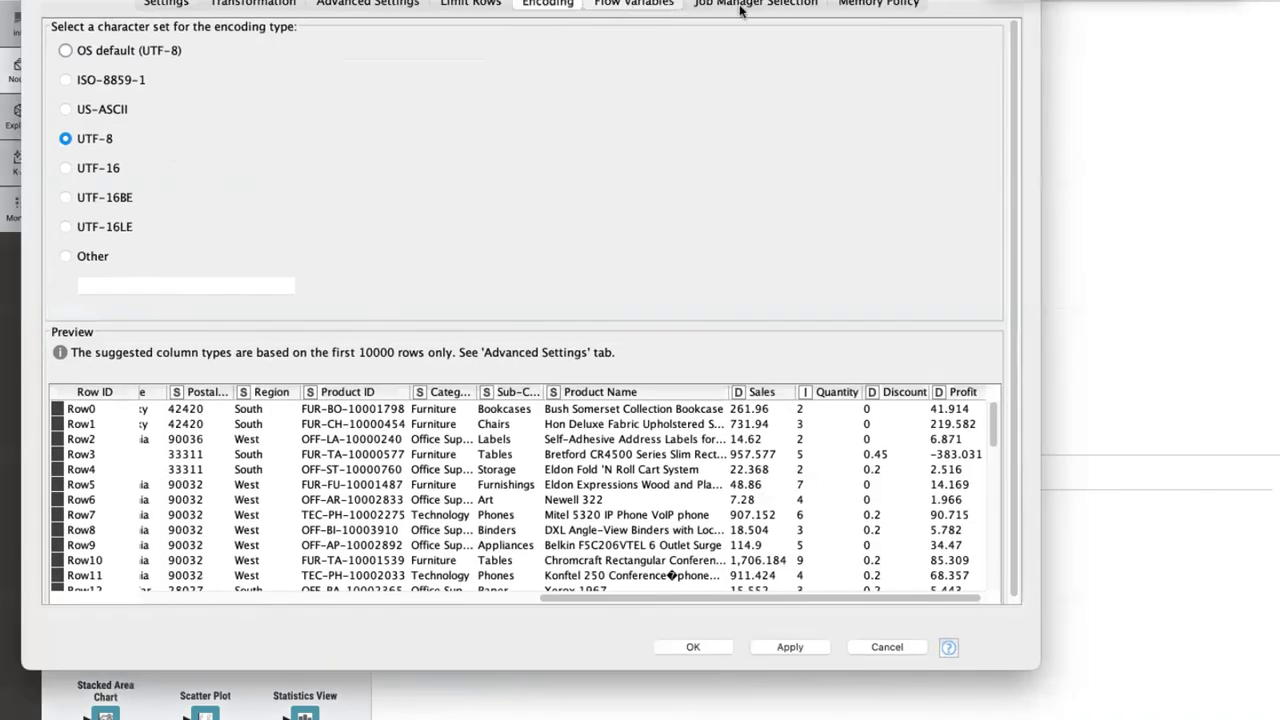
left_click(757, 5)
left_click(852, 10)
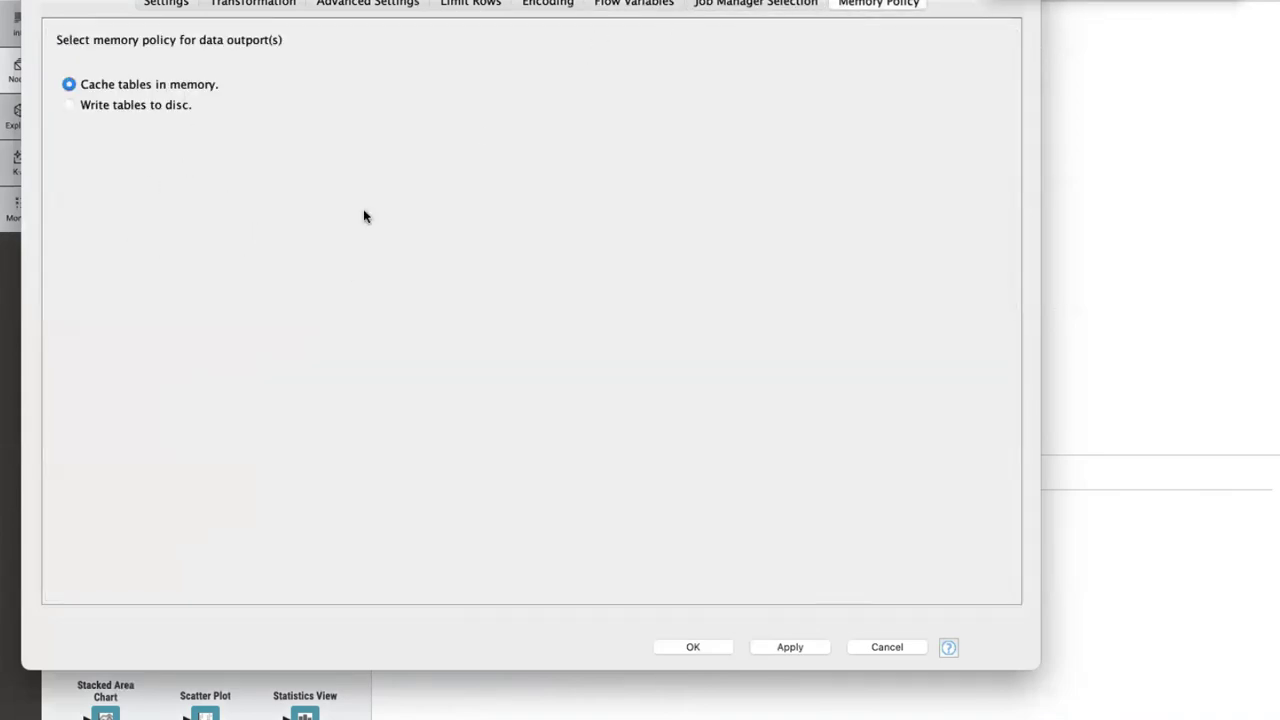
Accept the CSV Reader configuration and execute the node, enlarging the view of its output table
left_click(702, 647)
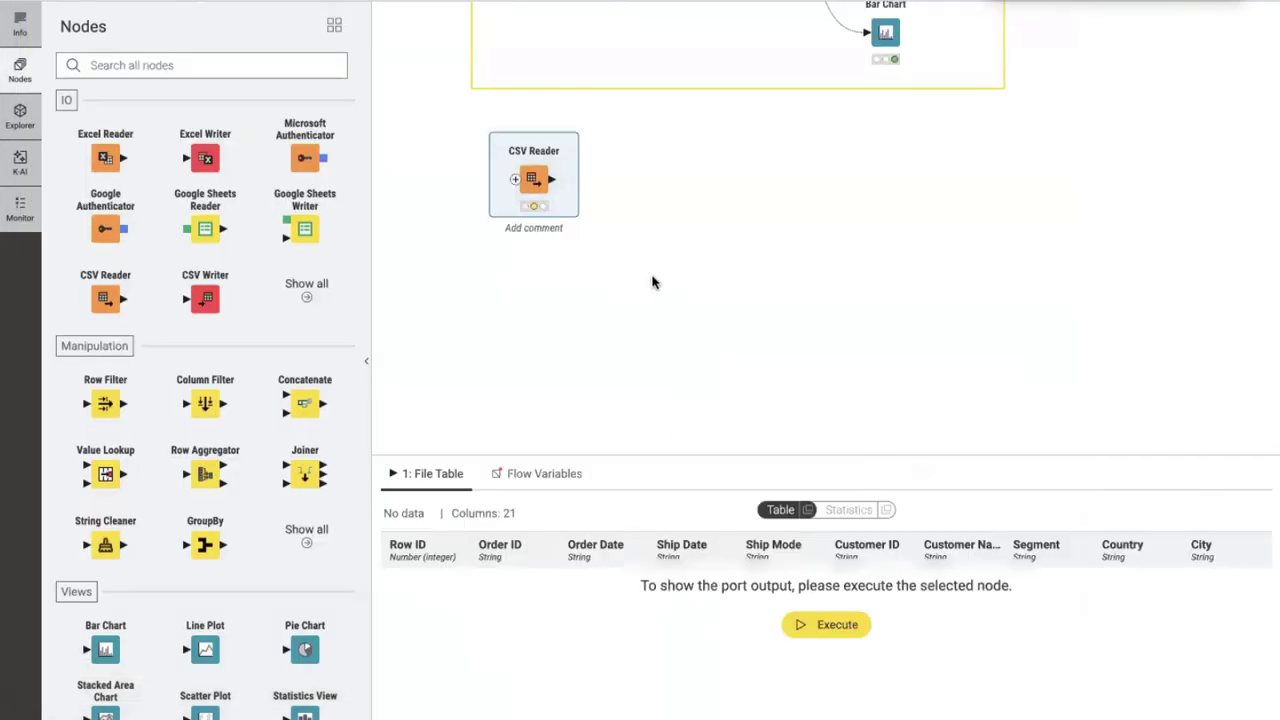
left_click(522, 136)
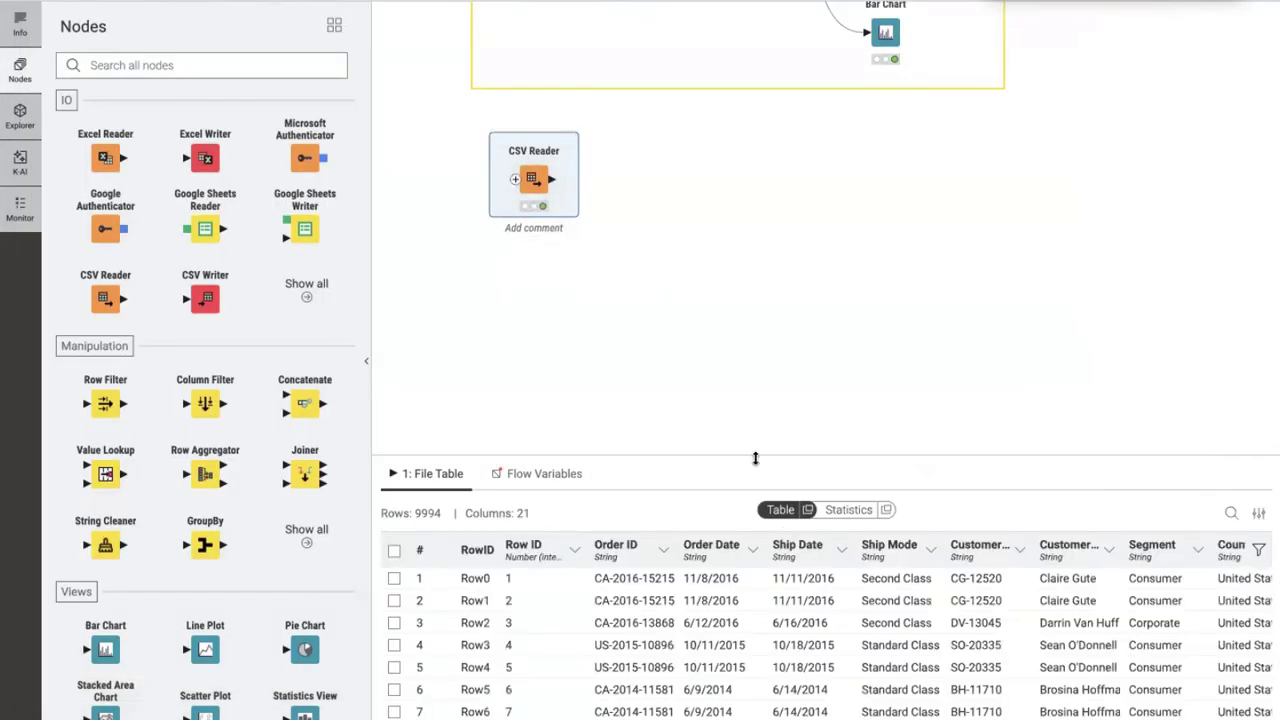
left_click_drag(751, 455, 776, 320)
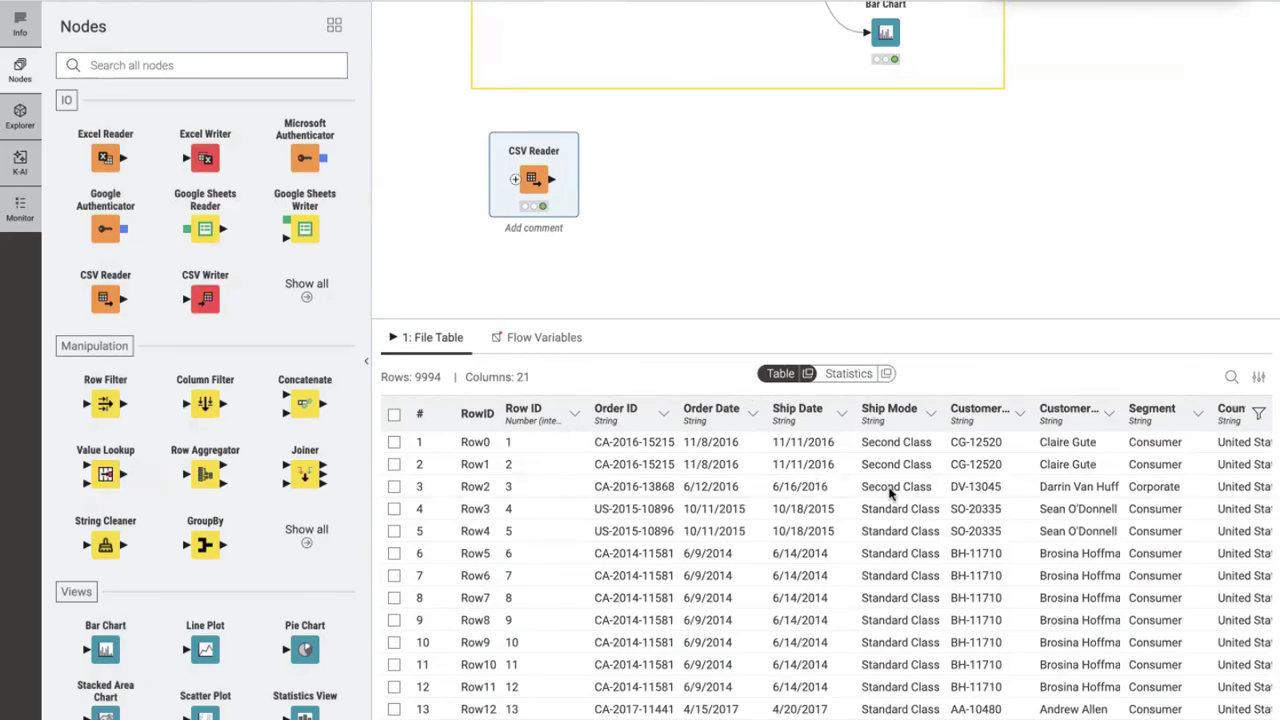
Review the existing Row Filter and Bar Chart workflow above the new CSV Reader node
scroll(818, 242, "up", 5)
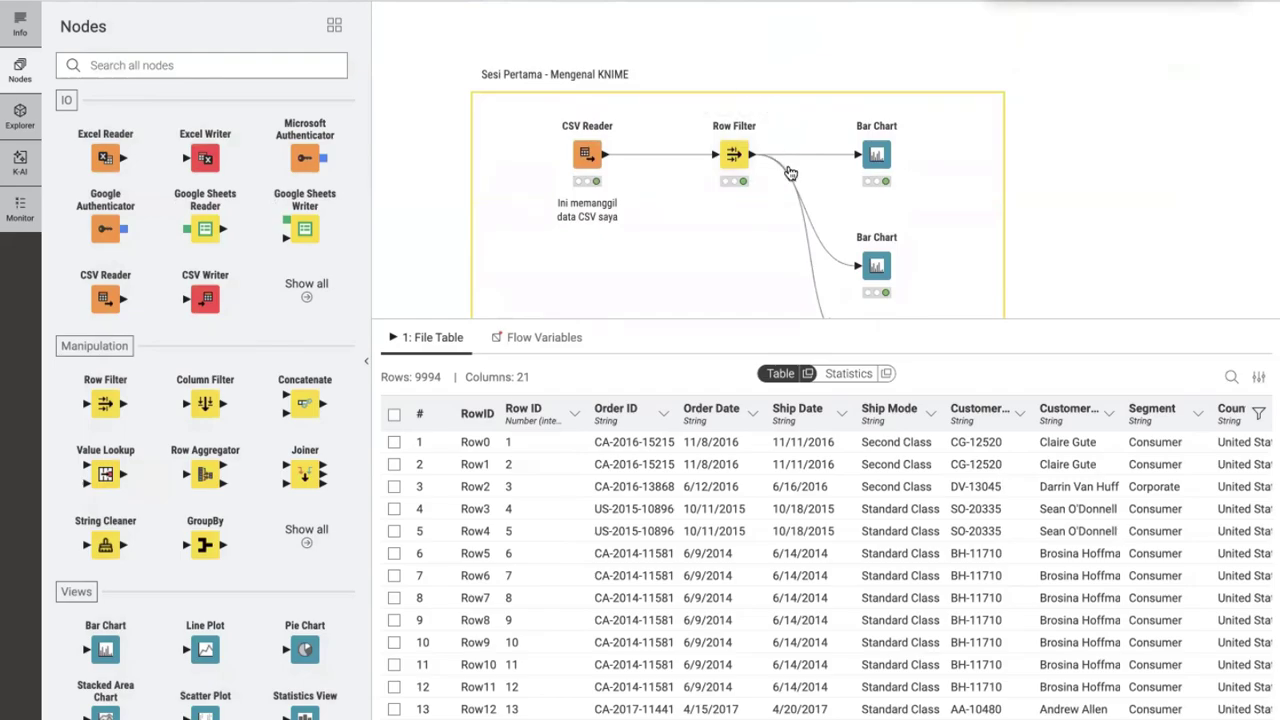
scroll(790, 137, "down", 3)
scroll(790, 188, "down", 2)
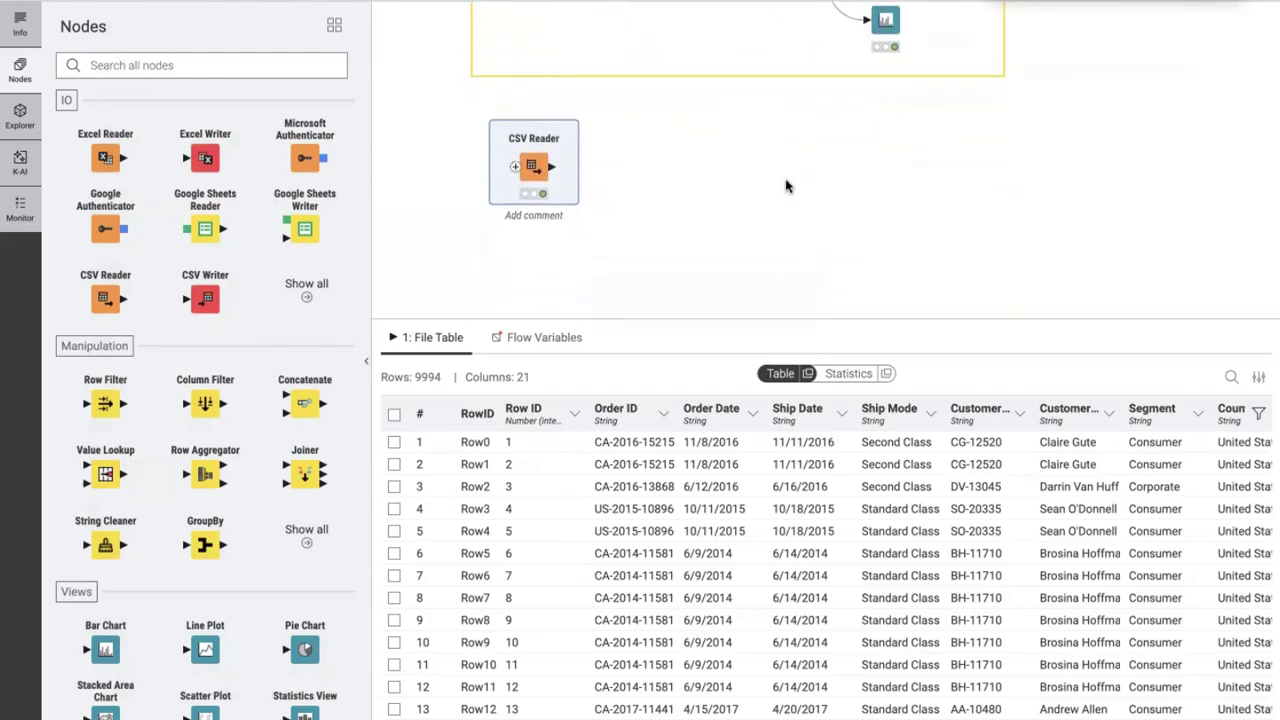
scroll(757, 163, "up", 4)
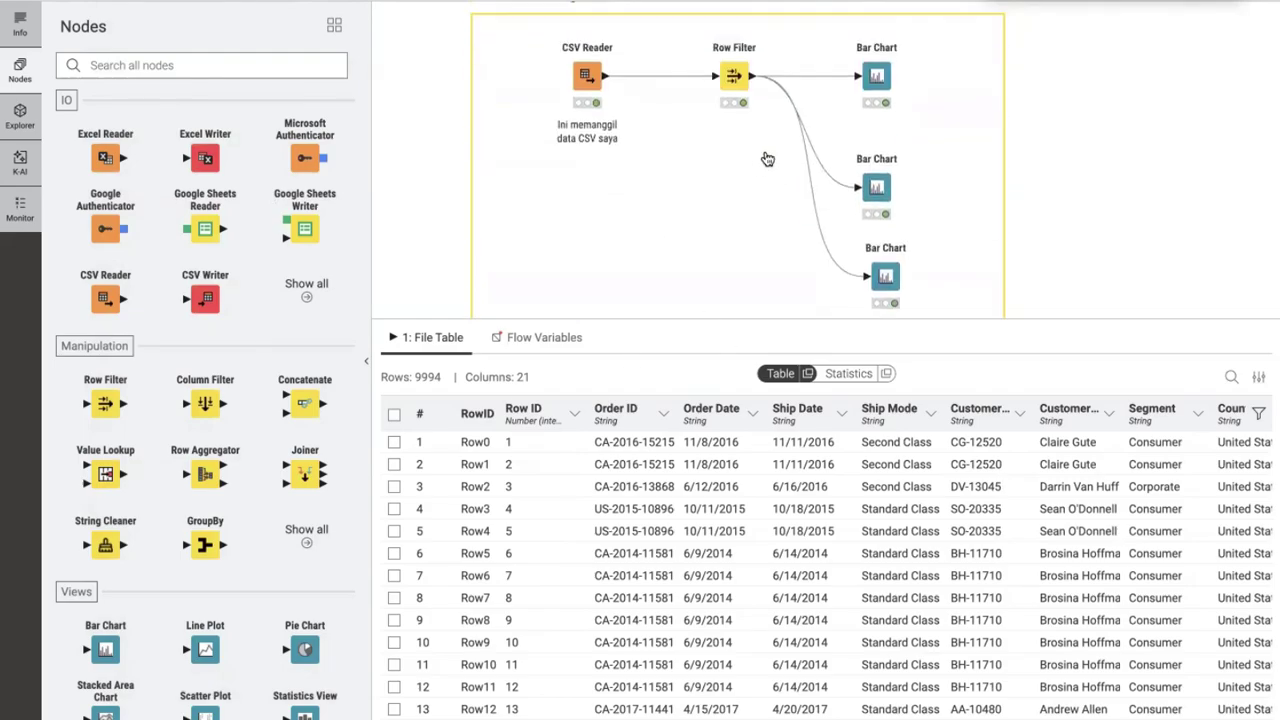
scroll(760, 150, "down", 5)
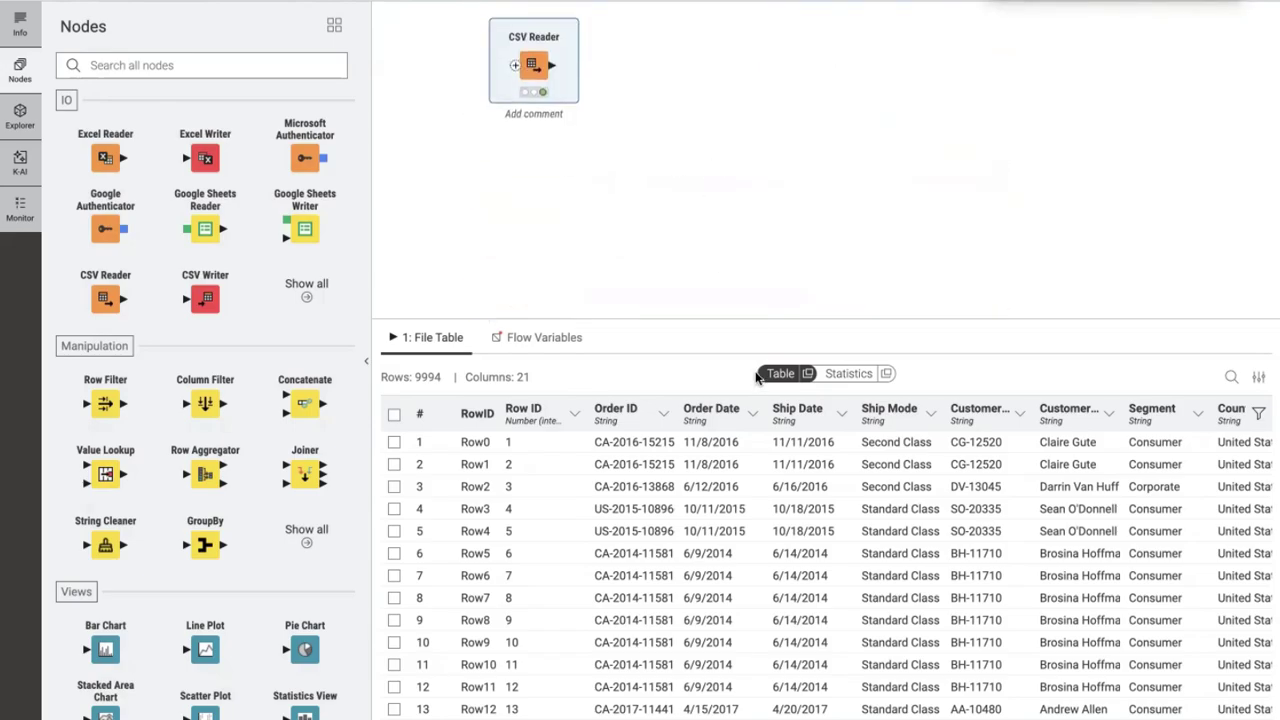
left_click_drag(737, 320, 737, 483)
scroll(762, 328, "up", 2)
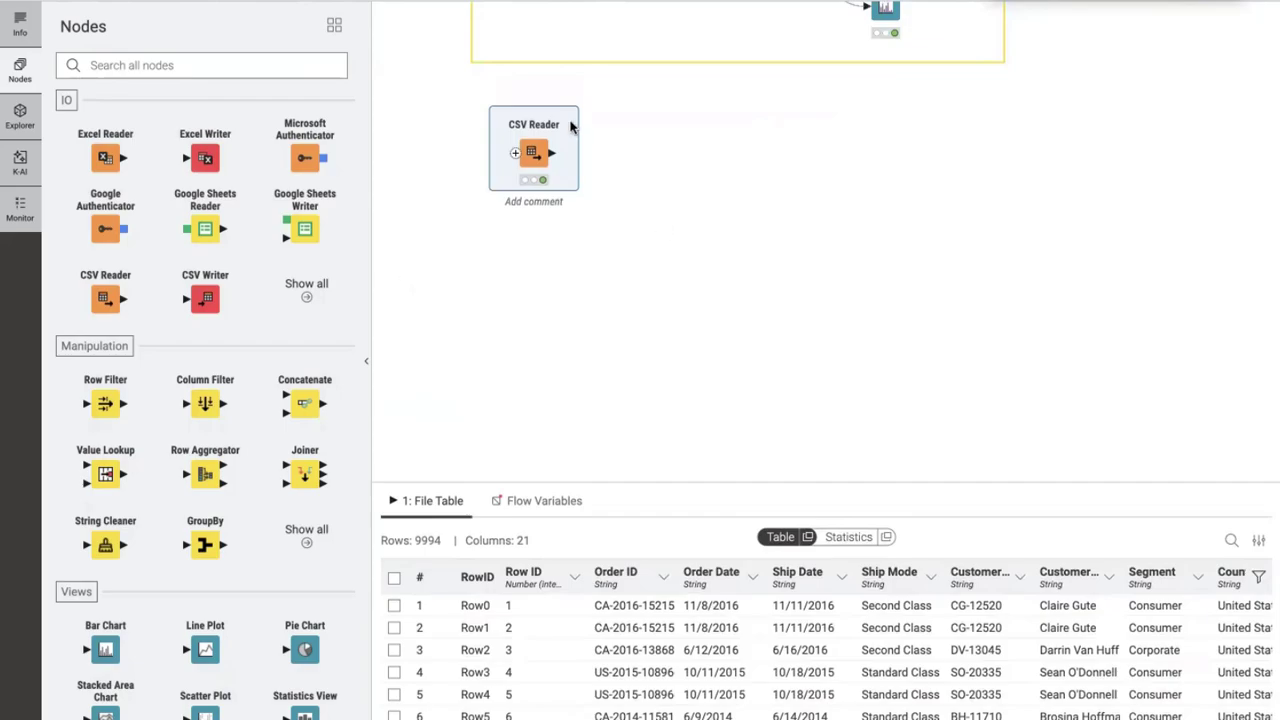
Add an Excel Reader node beside the new CSV Reader and open its configuration
left_click(517, 144)
left_click_drag(95, 152, 692, 150)
left_click(655, 106)
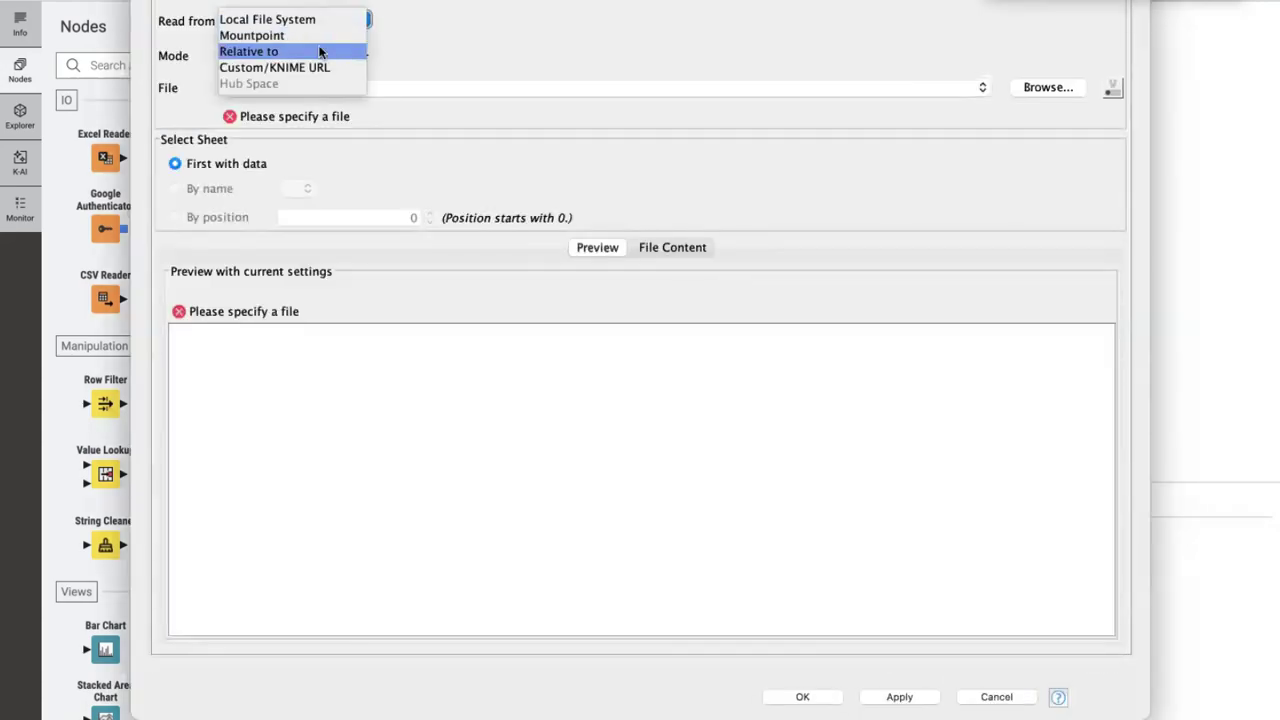
Load Healthcare Analysis Dataset.xlsx into the Excel Reader from a location relative to the current workflow
left_click(320, 51)
left_click(480, 20)
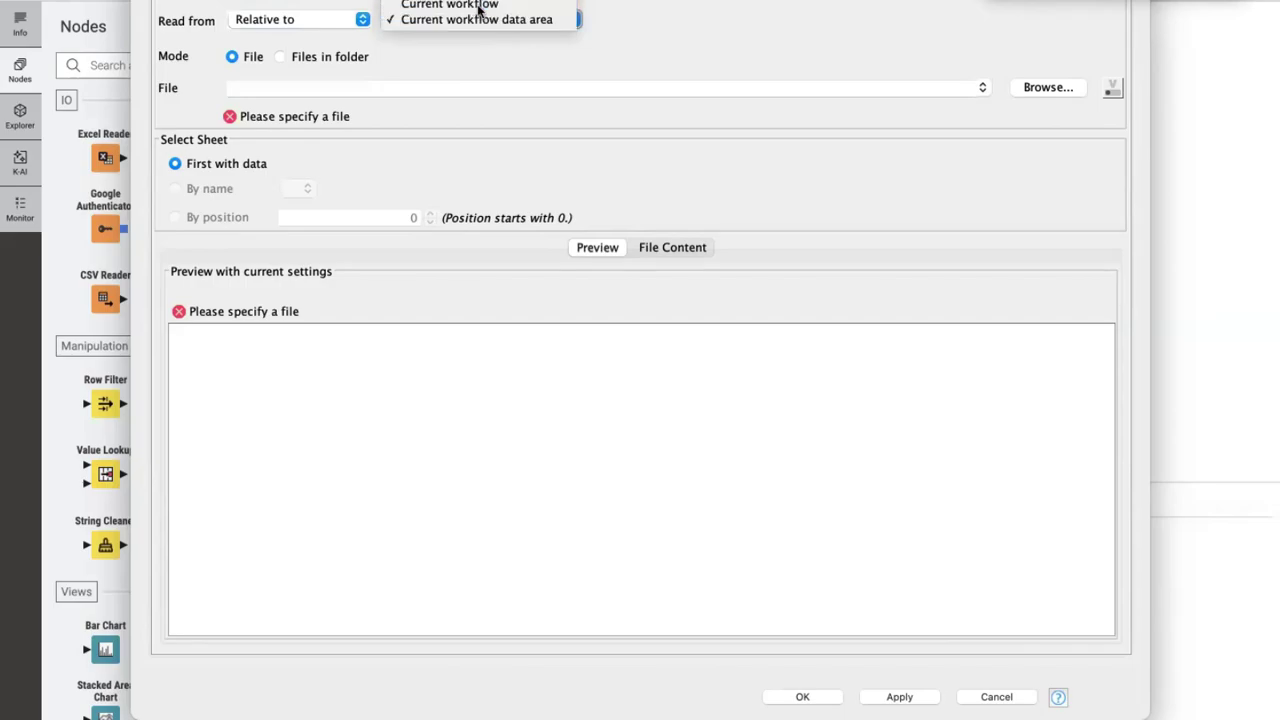
left_click(480, 6)
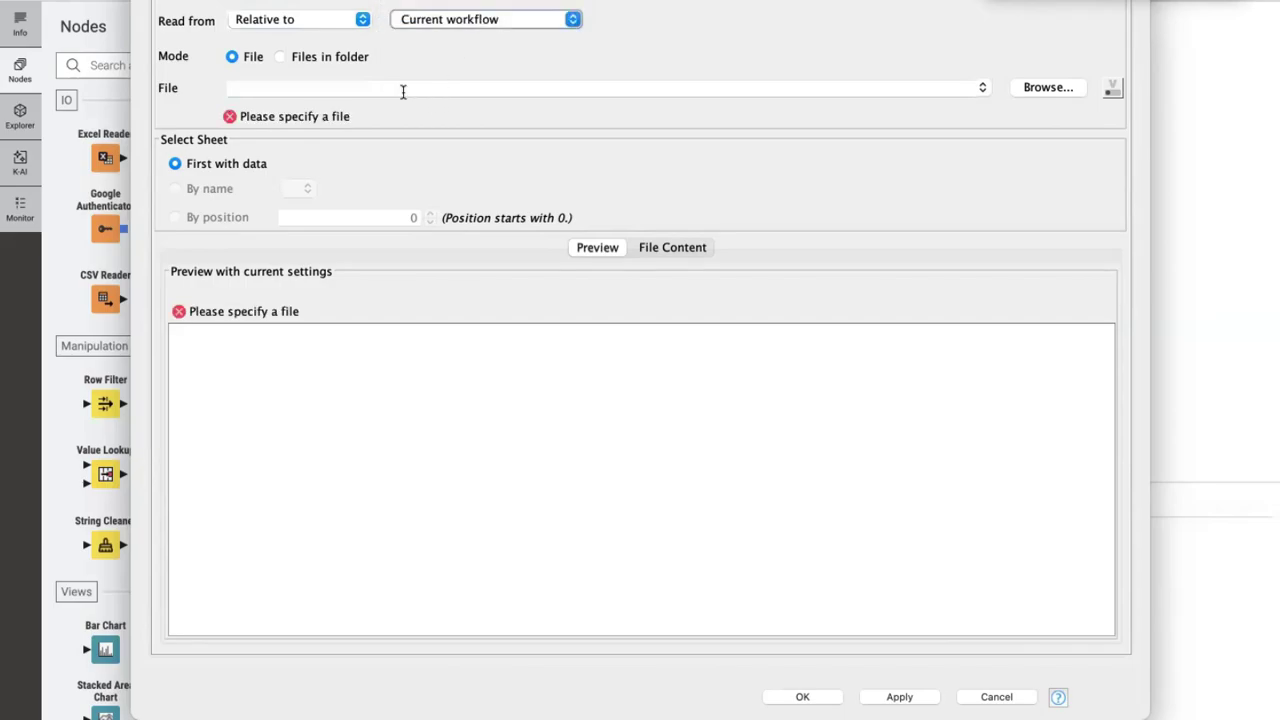
left_click(1050, 88)
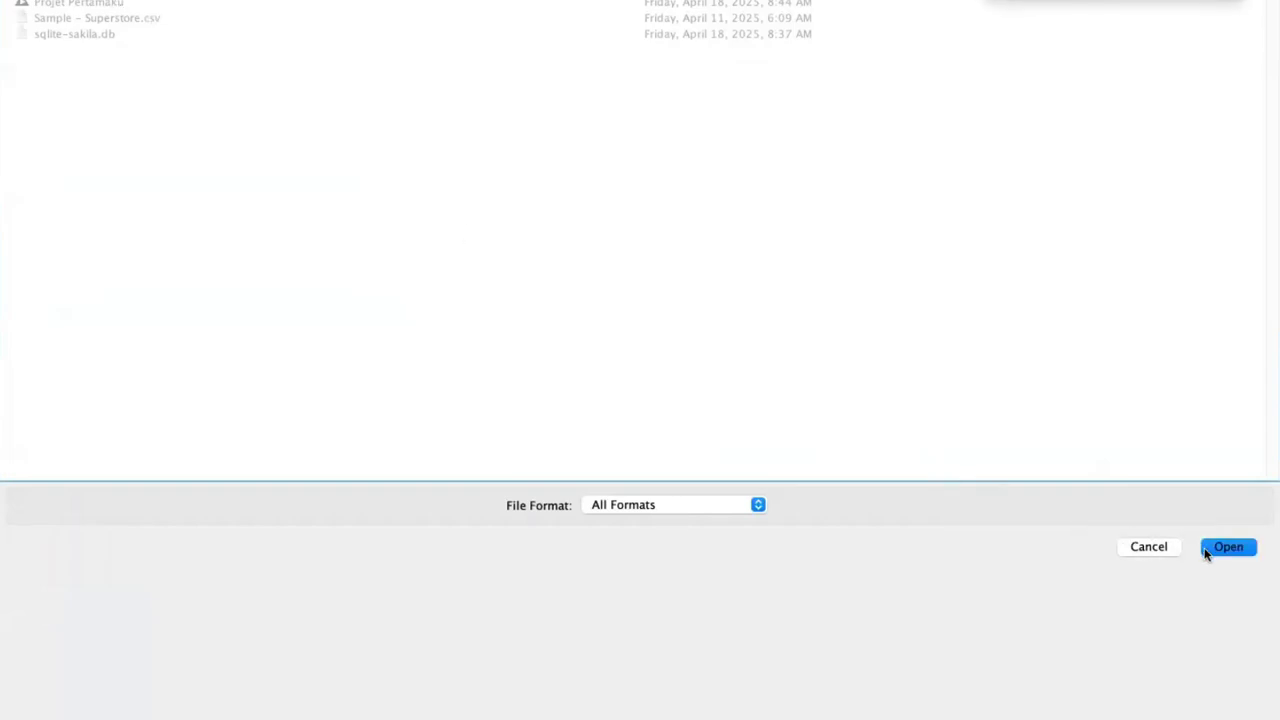
left_click(1206, 554)
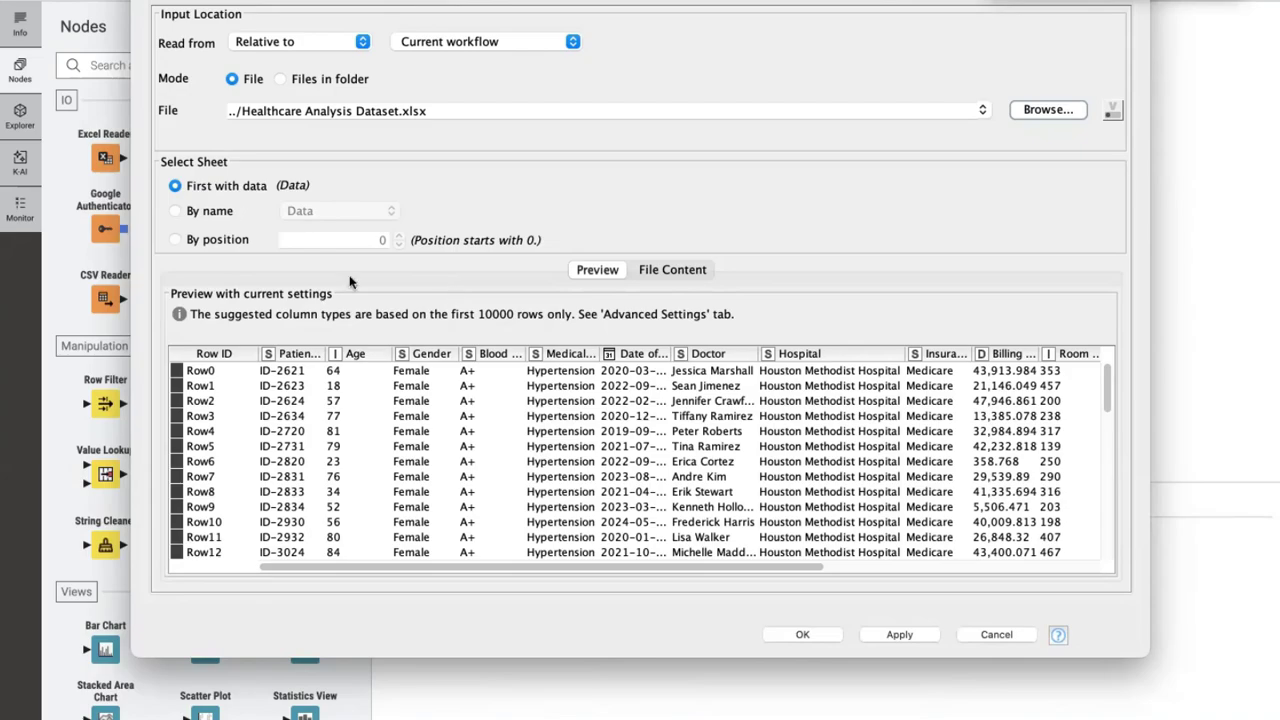
Try selecting the Excel sheet by name, previewing Data Dictionary and returning to Data
left_click(196, 206)
left_click(338, 208)
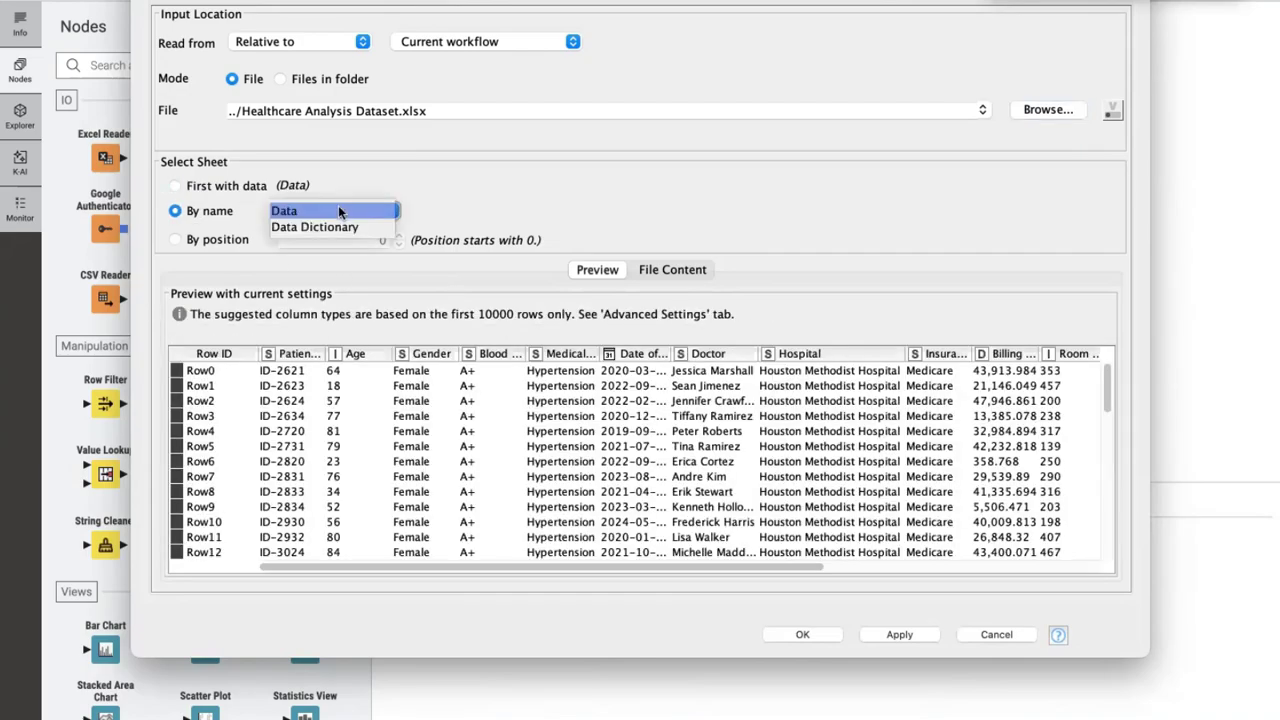
left_click(318, 228)
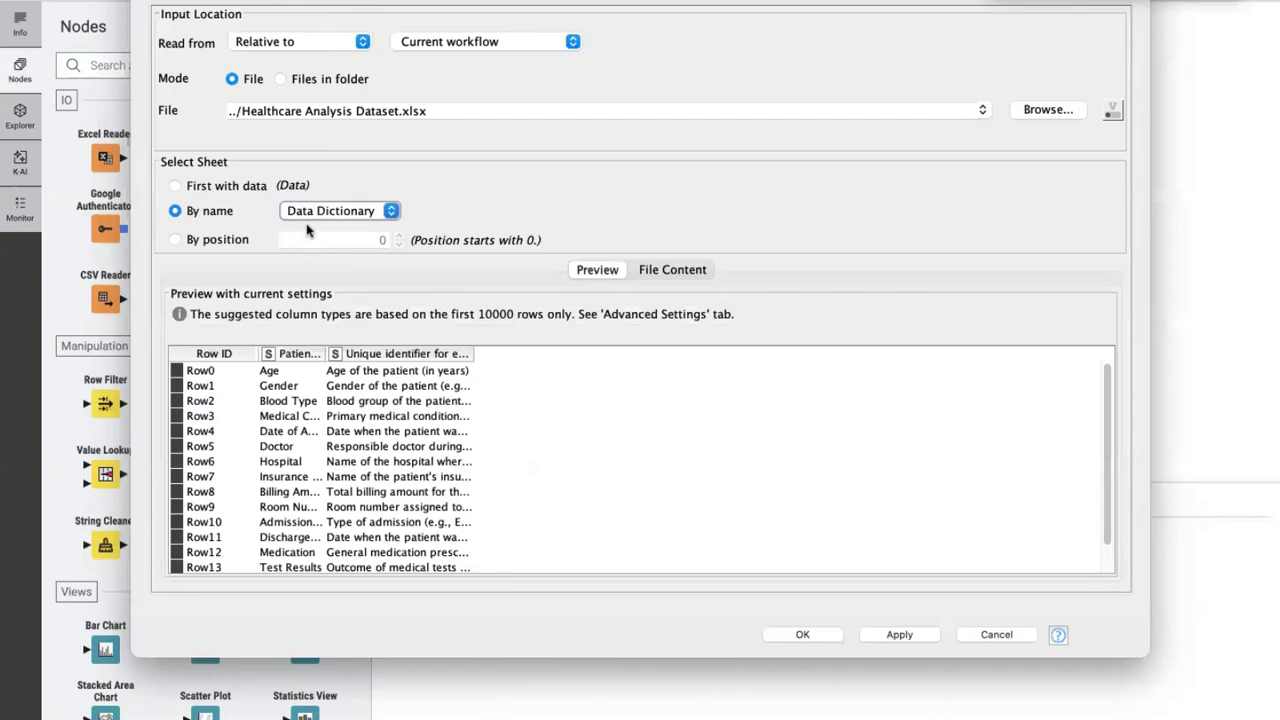
left_click(331, 210)
left_click(322, 193)
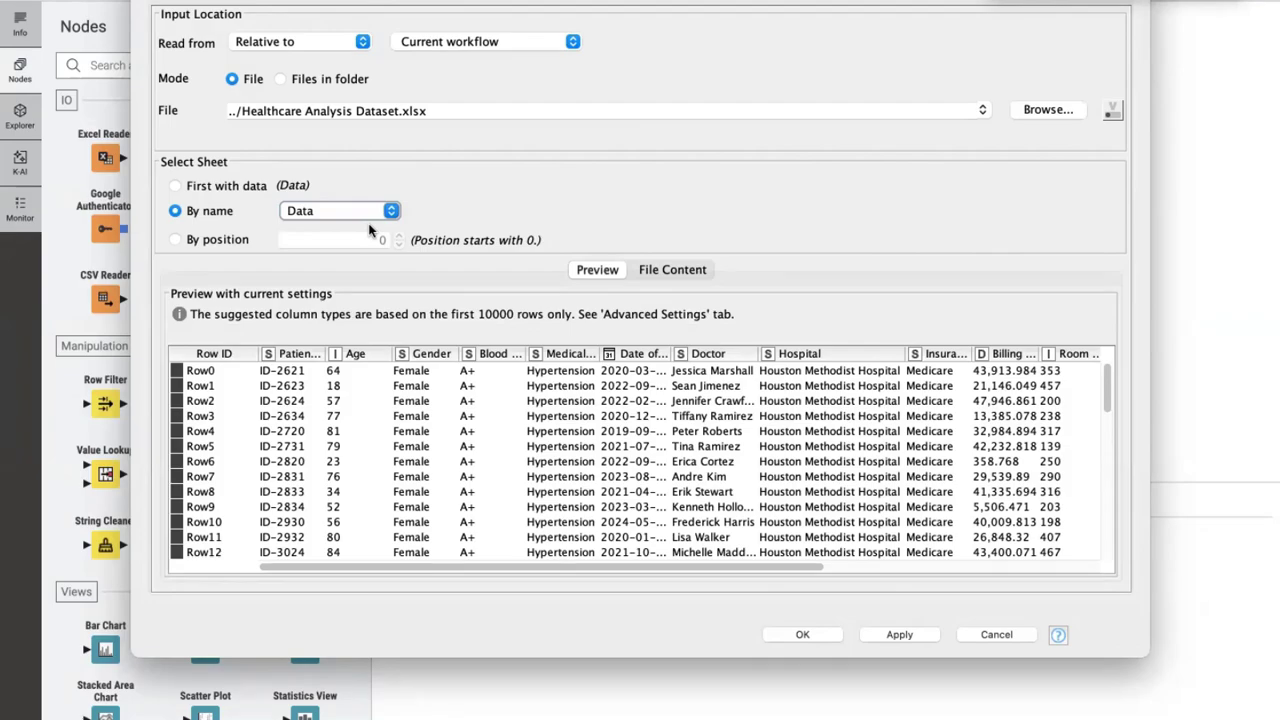
Select the Excel sheet by position, previewing position 1 and returning to position 0
left_click(210, 239)
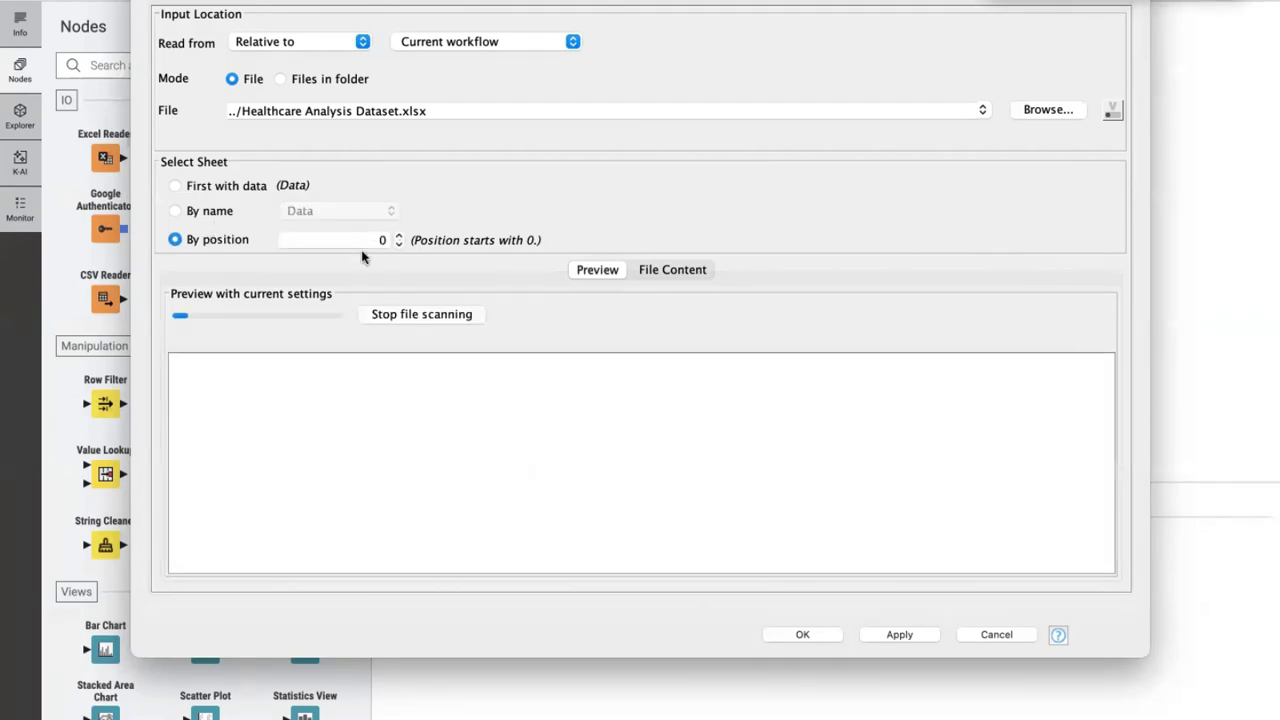
left_click(399, 237)
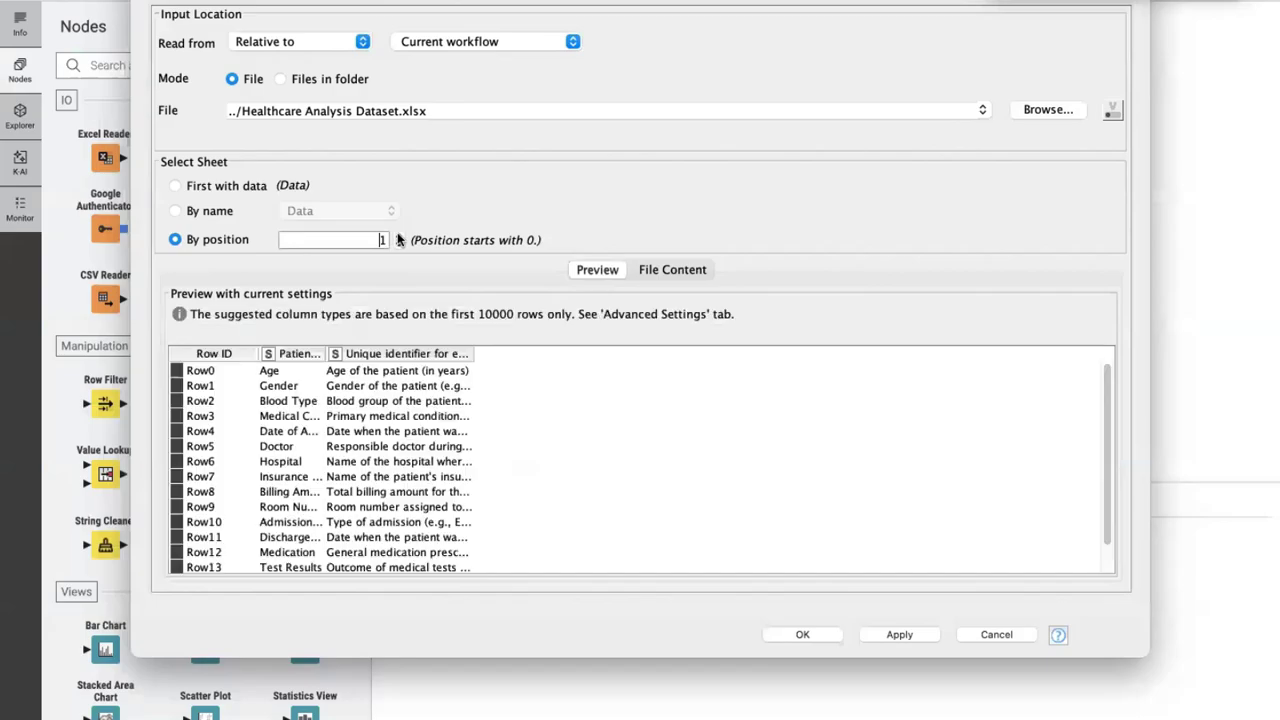
left_click(399, 245)
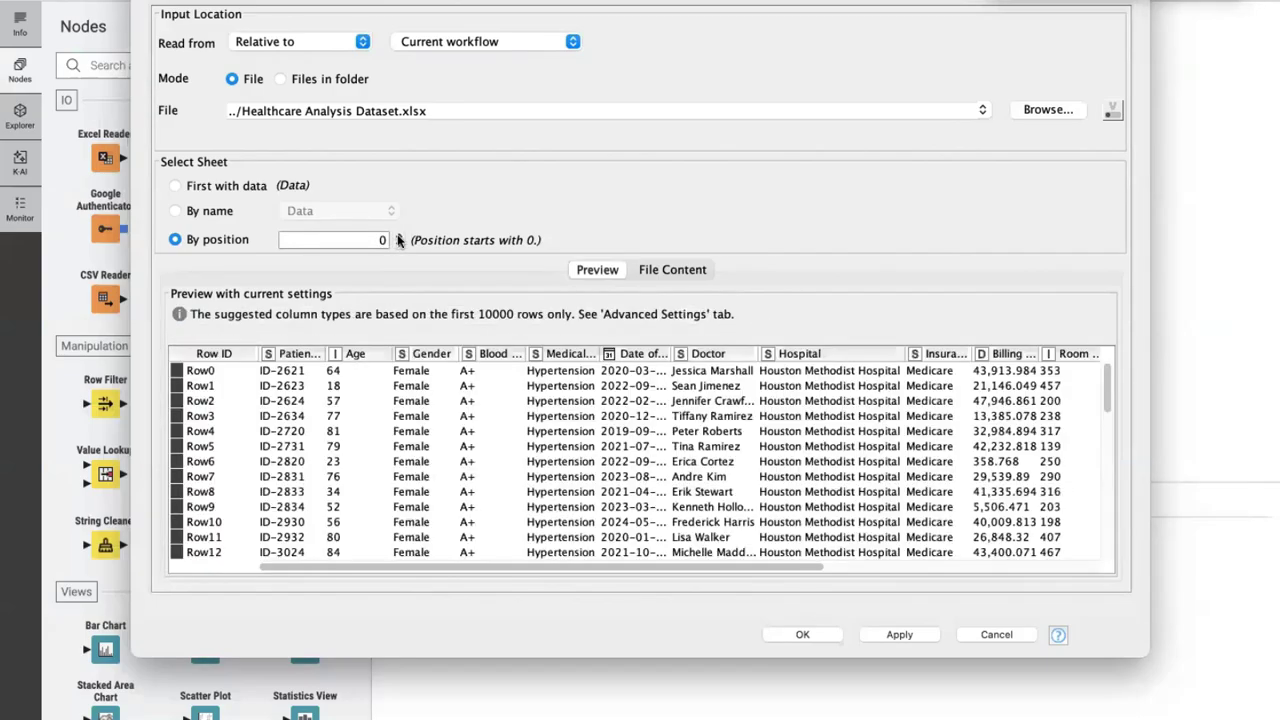
left_click(398, 237)
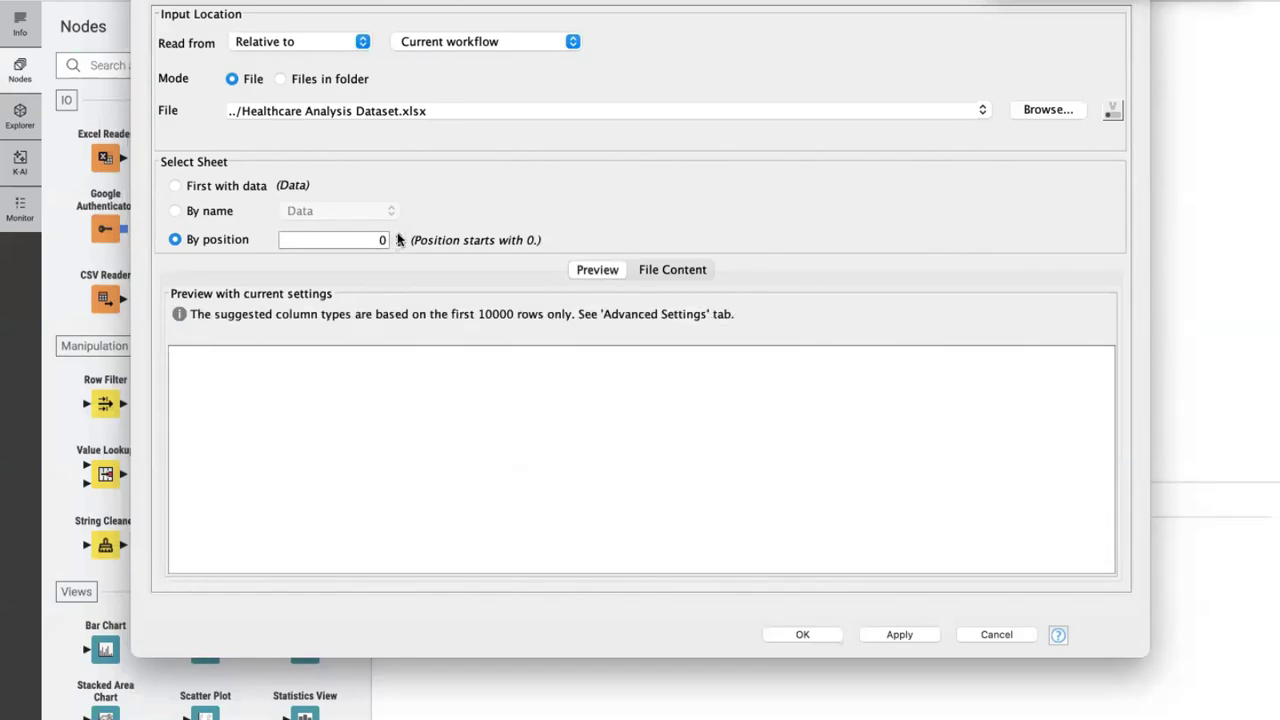
left_click(398, 243)
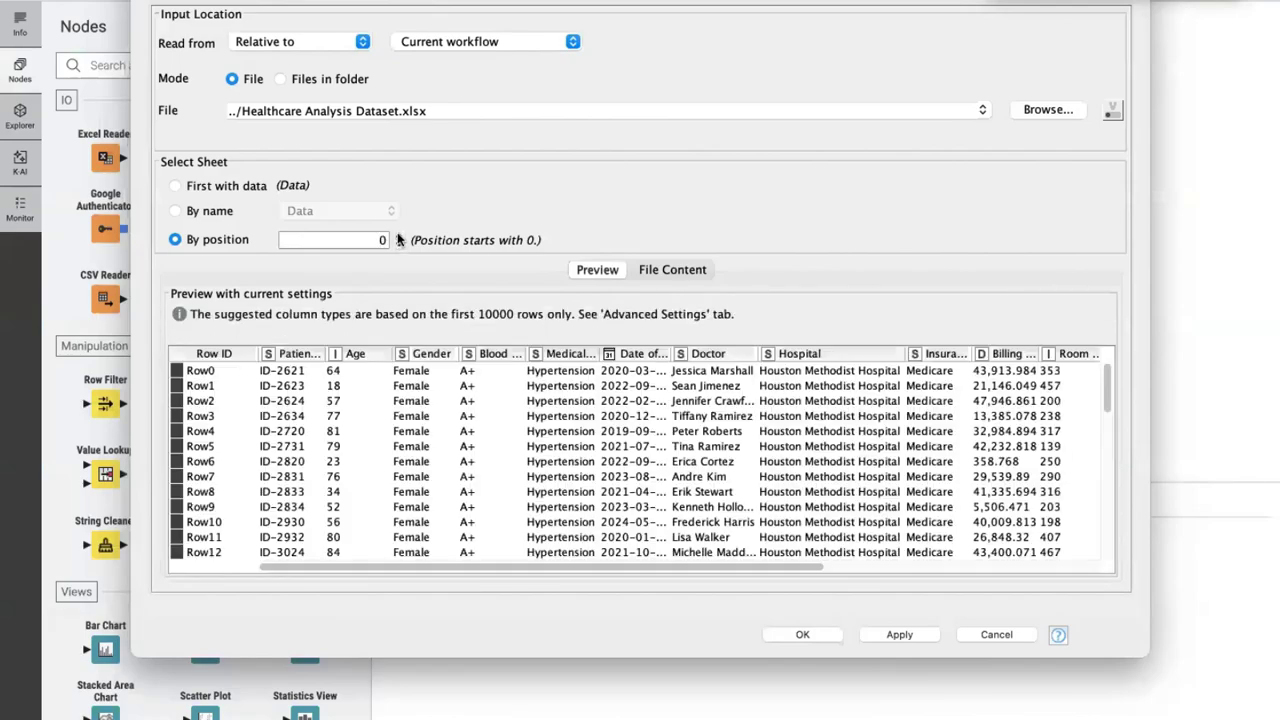
left_click(398, 237)
left_click(398, 244)
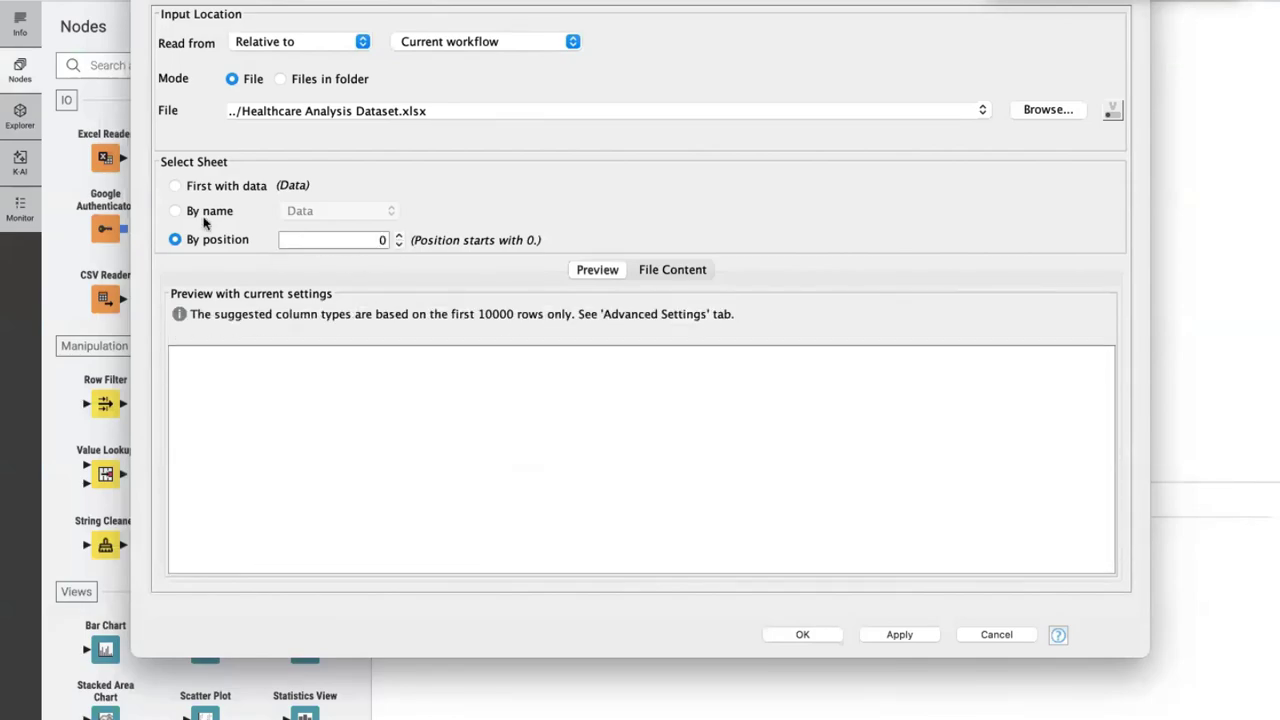
Select the Data sheet by name in the Excel Reader and compare its raw file content with the preview
left_click(175, 211)
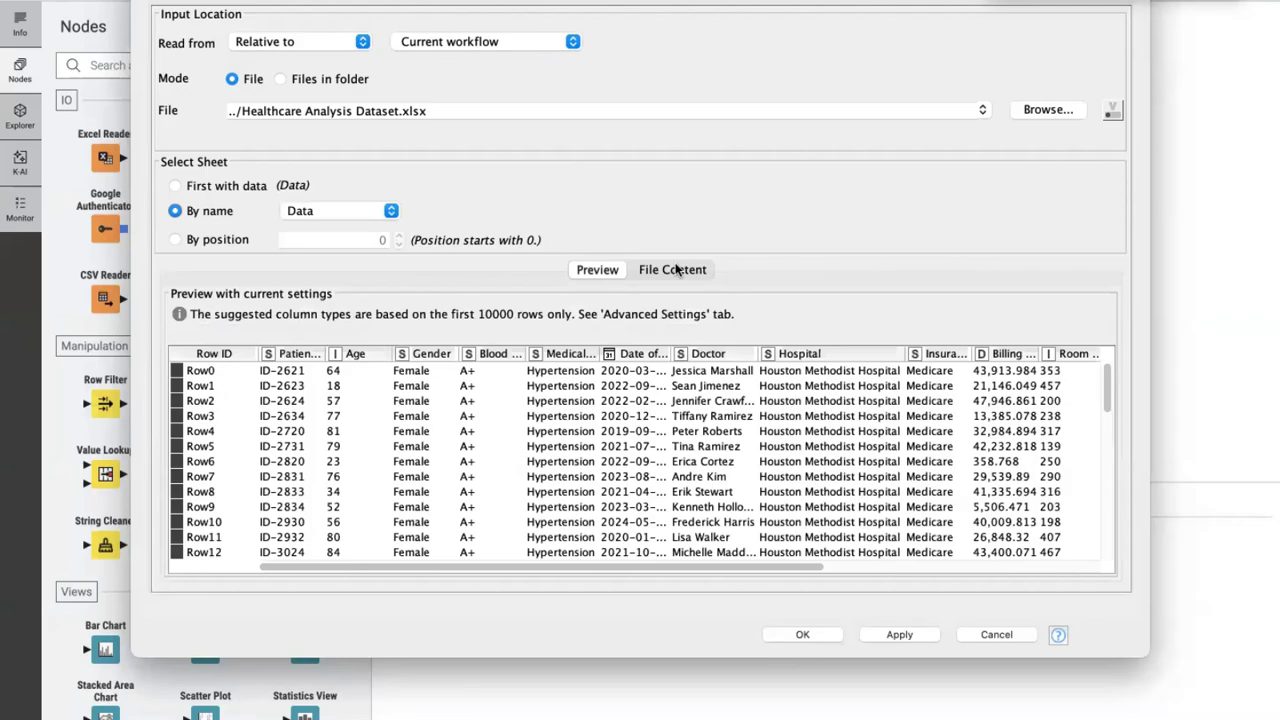
left_click(676, 270)
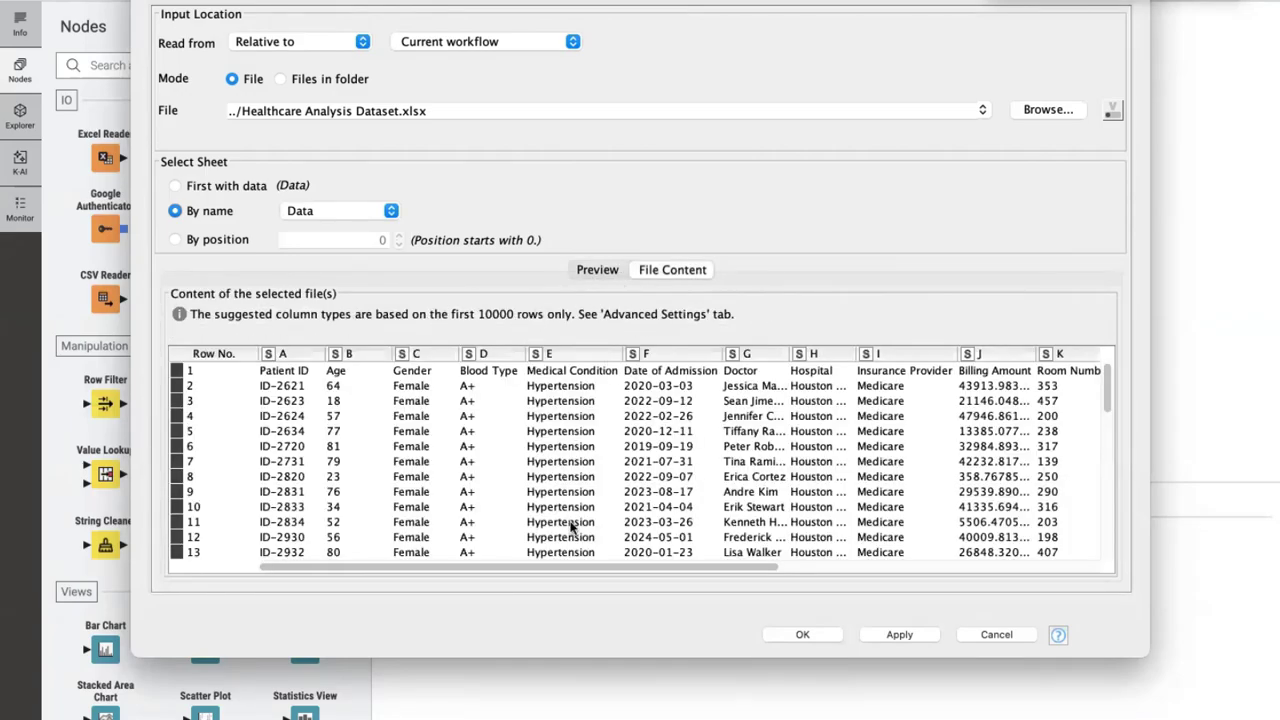
left_click(599, 271)
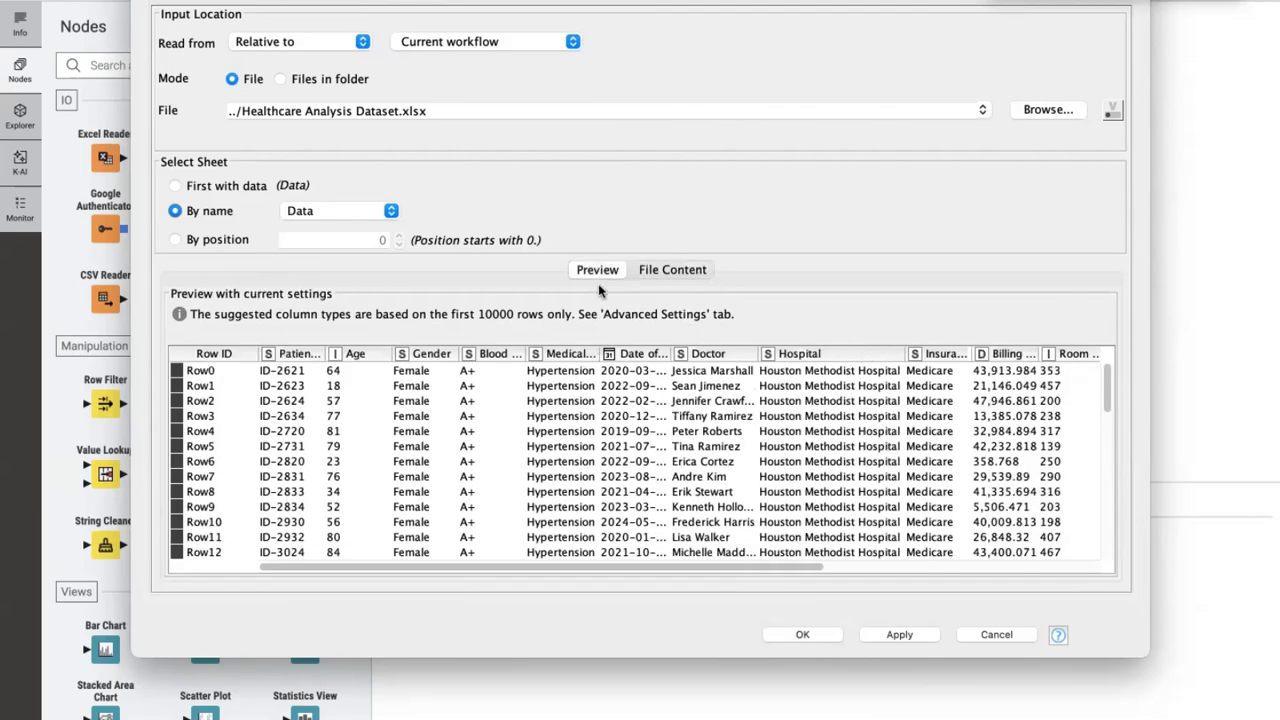
scroll(520, 463, "down", 20)
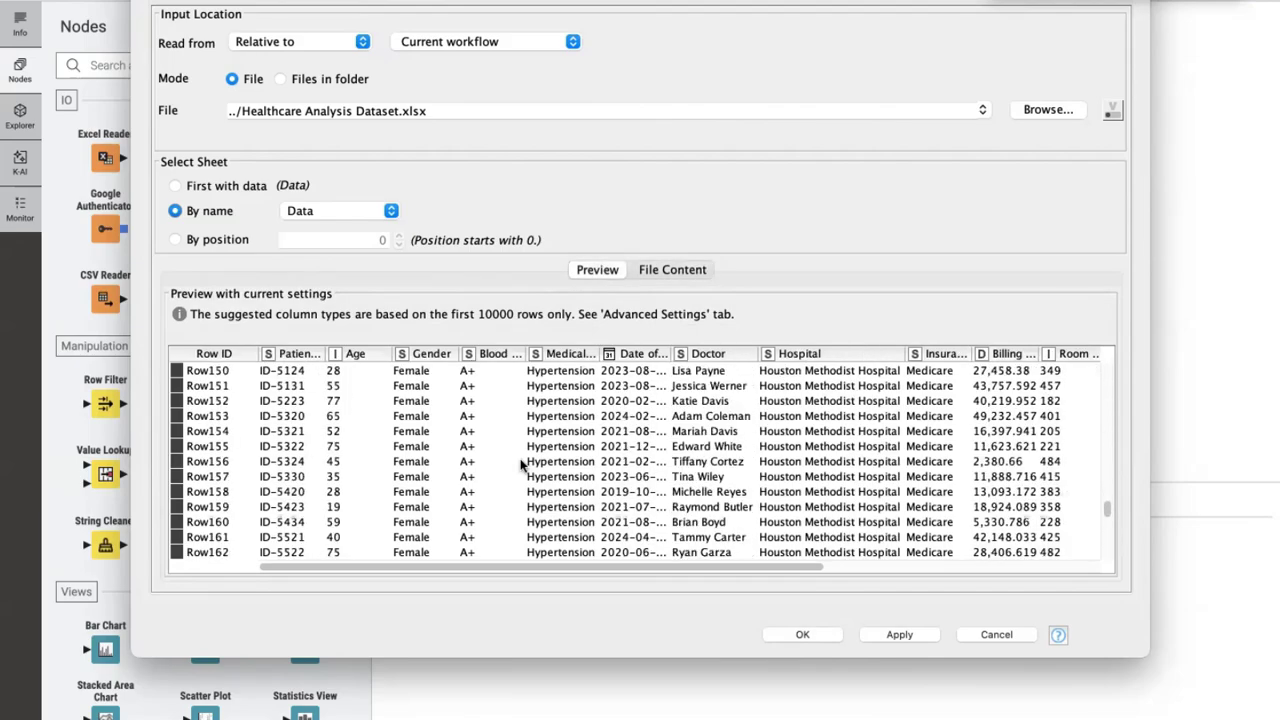
scroll(520, 465, "down", 1)
scroll(520, 465, "up", 20)
scroll(520, 465, "right", 3)
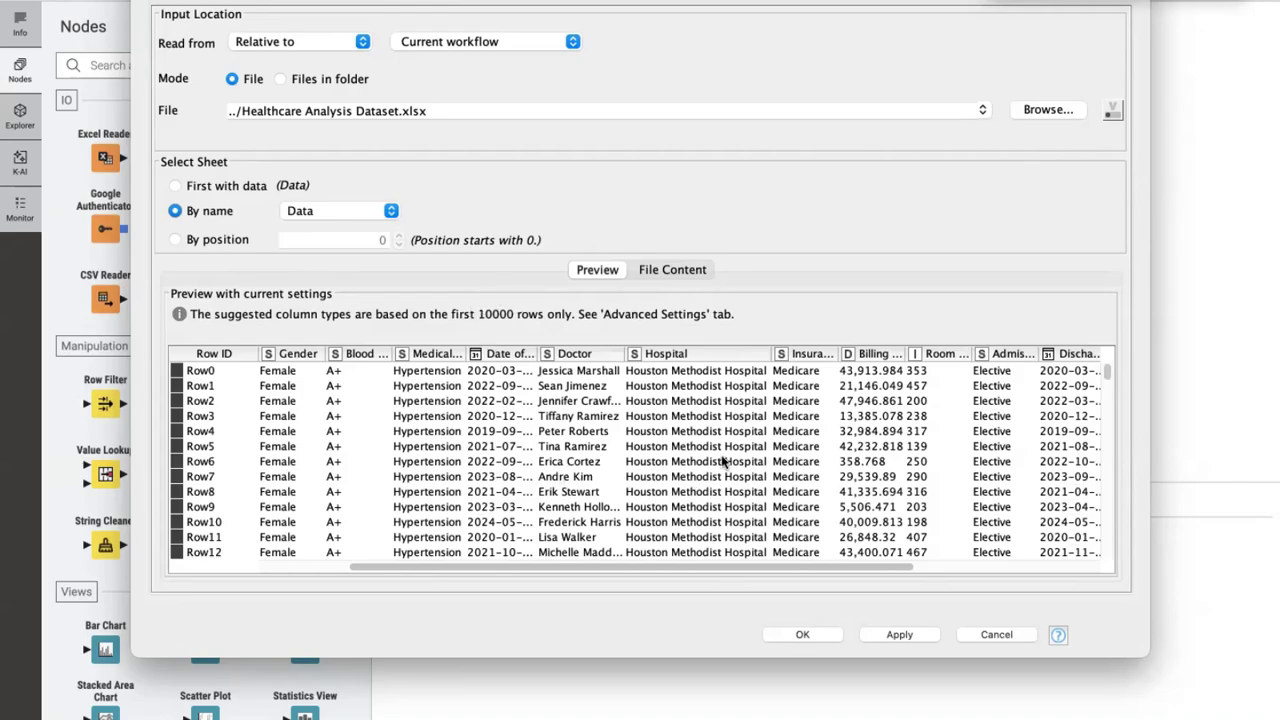
scroll(713, 463, "left", 1)
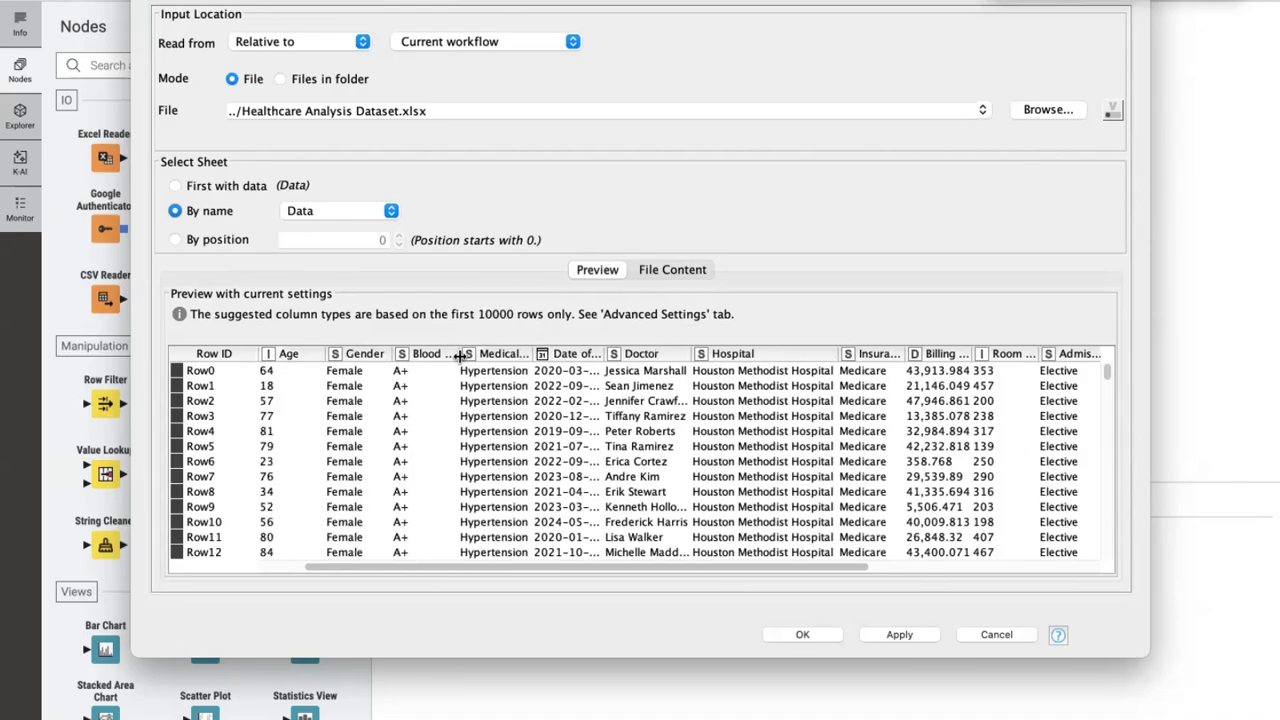
scroll(459, 360, "left", 1)
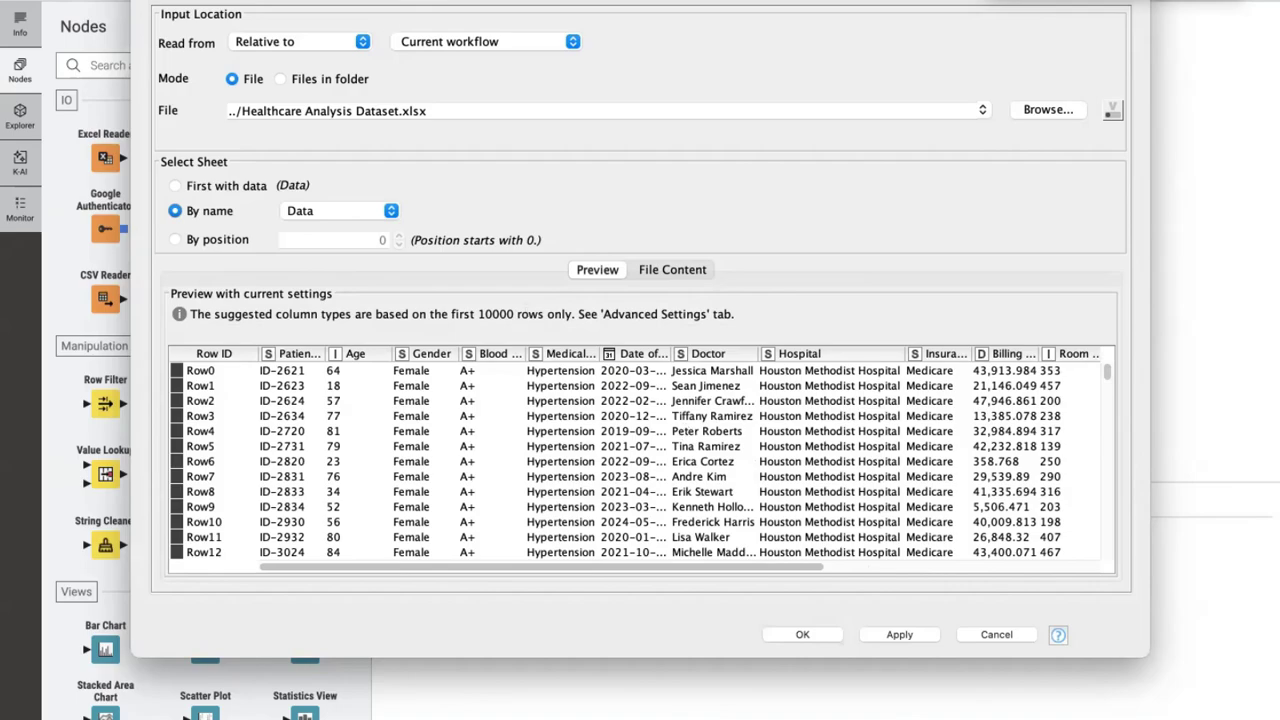
Review the Excel Reader's column types, accept its configuration and execute the node
scroll(577, 138, "down", 5)
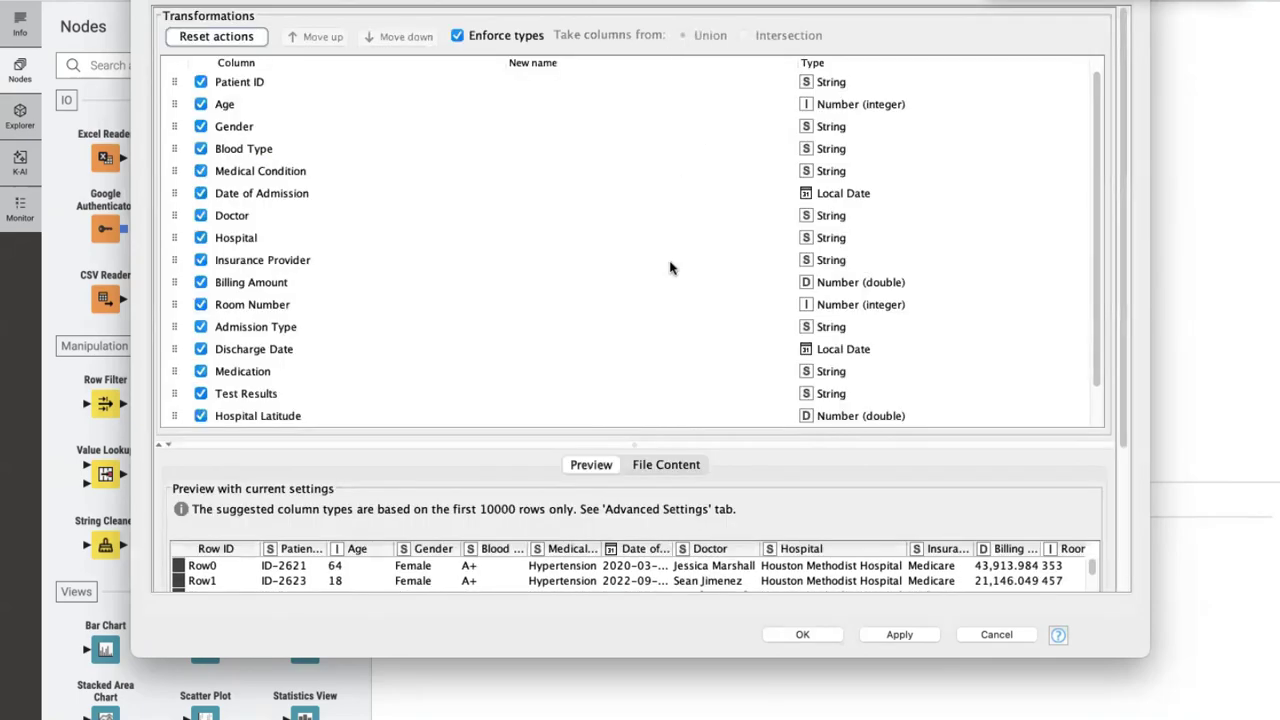
scroll(670, 267, "down", 1)
scroll(670, 267, "up", 1)
left_click(808, 632)
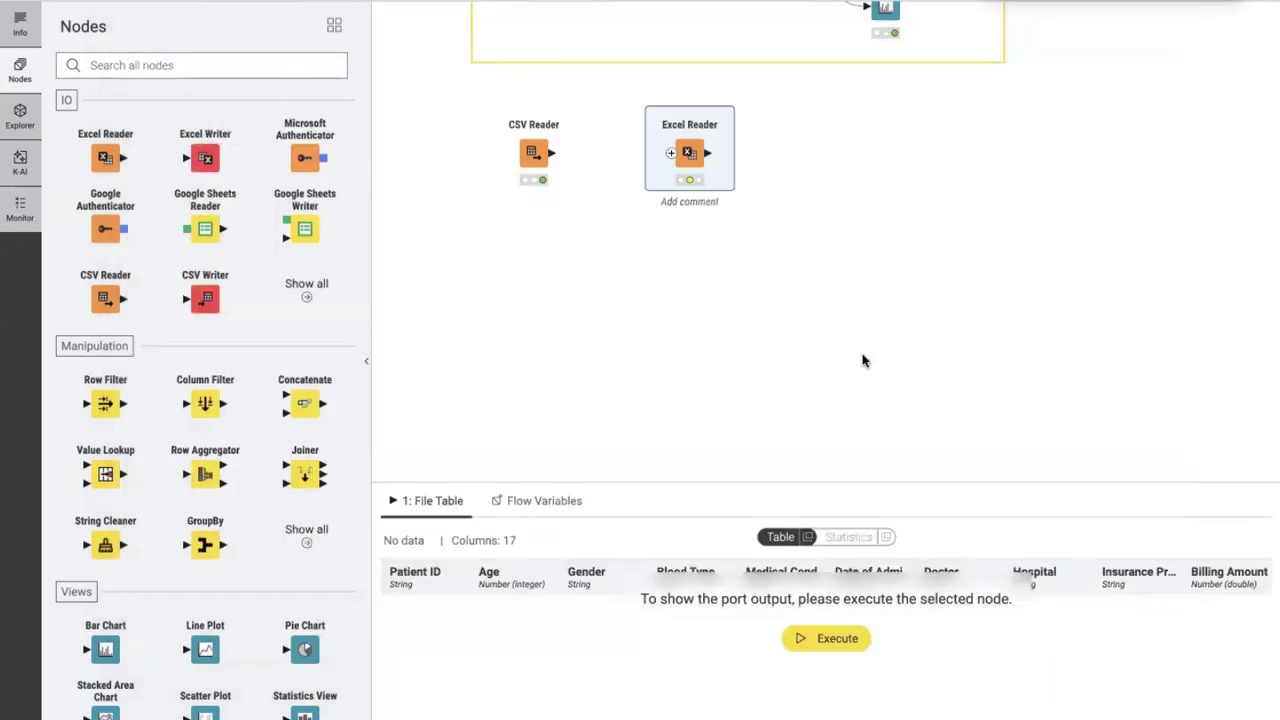
left_click(680, 106)
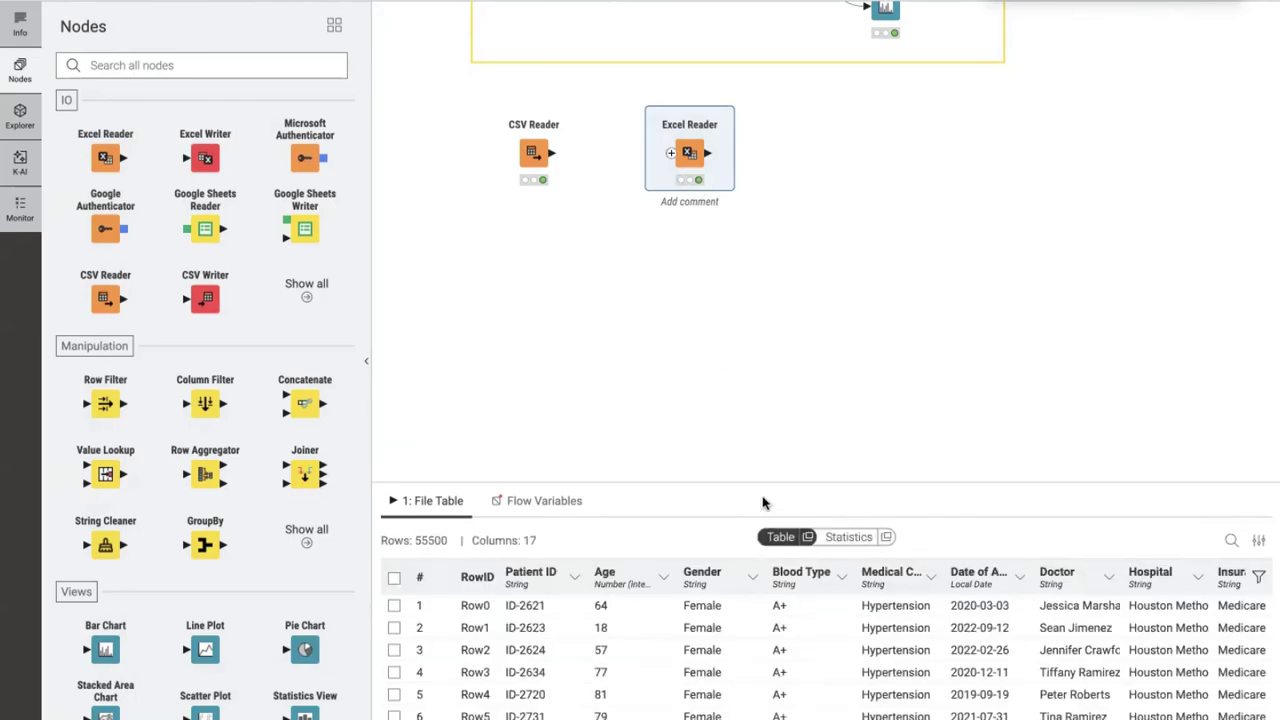
Enlarge the output preview area and examine the rows and columns of the Excel Reader's file table
left_click_drag(758, 483, 780, 280)
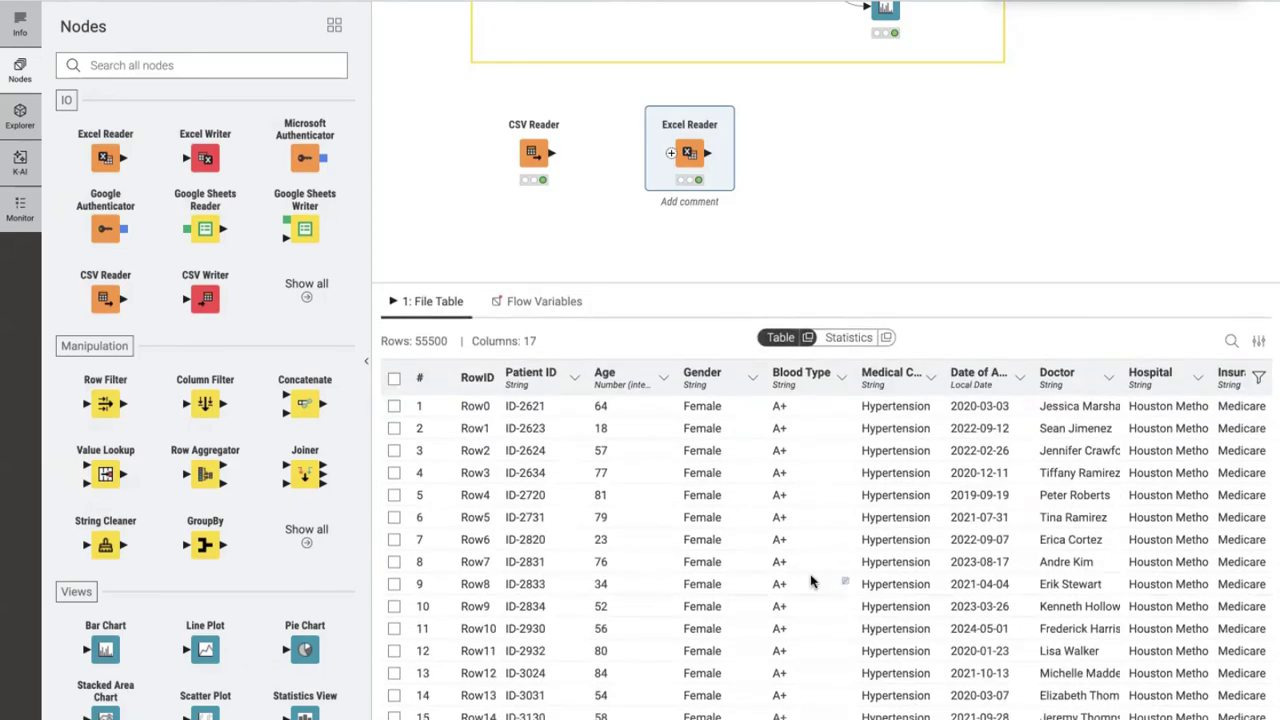
scroll(808, 578, "down", 3)
scroll(810, 575, "right", 5)
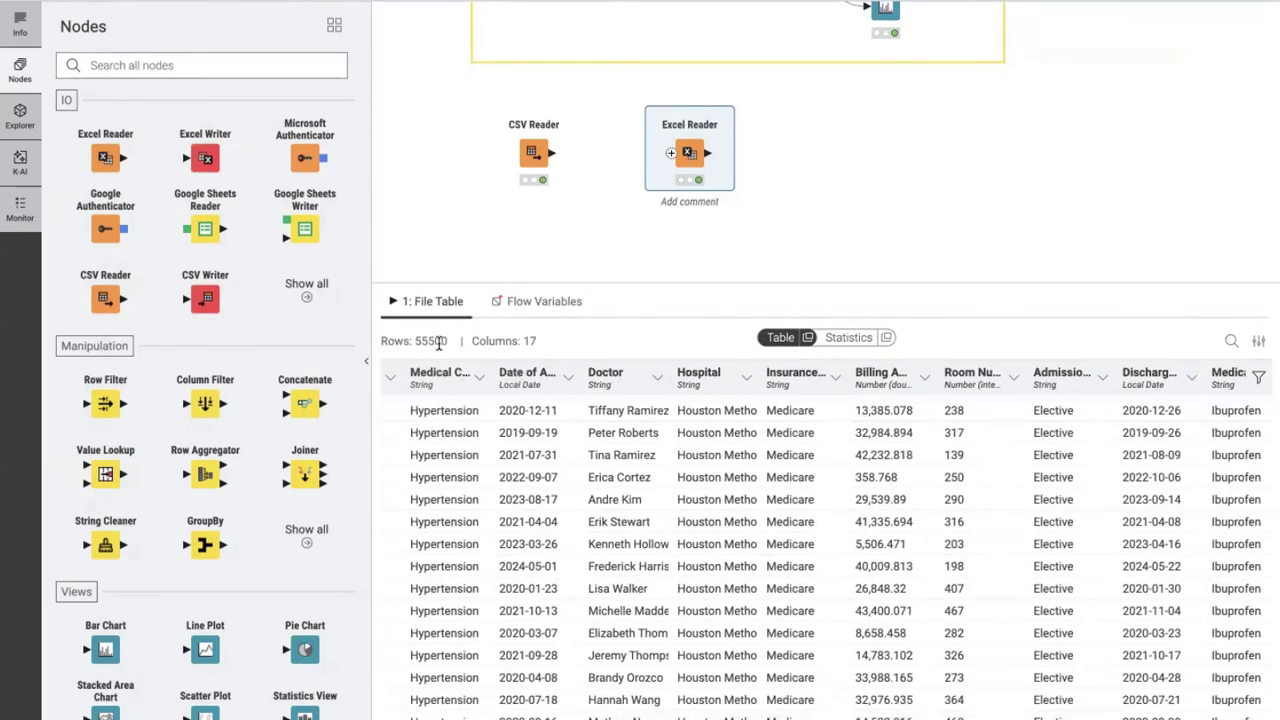
left_click(513, 312)
left_click(438, 312)
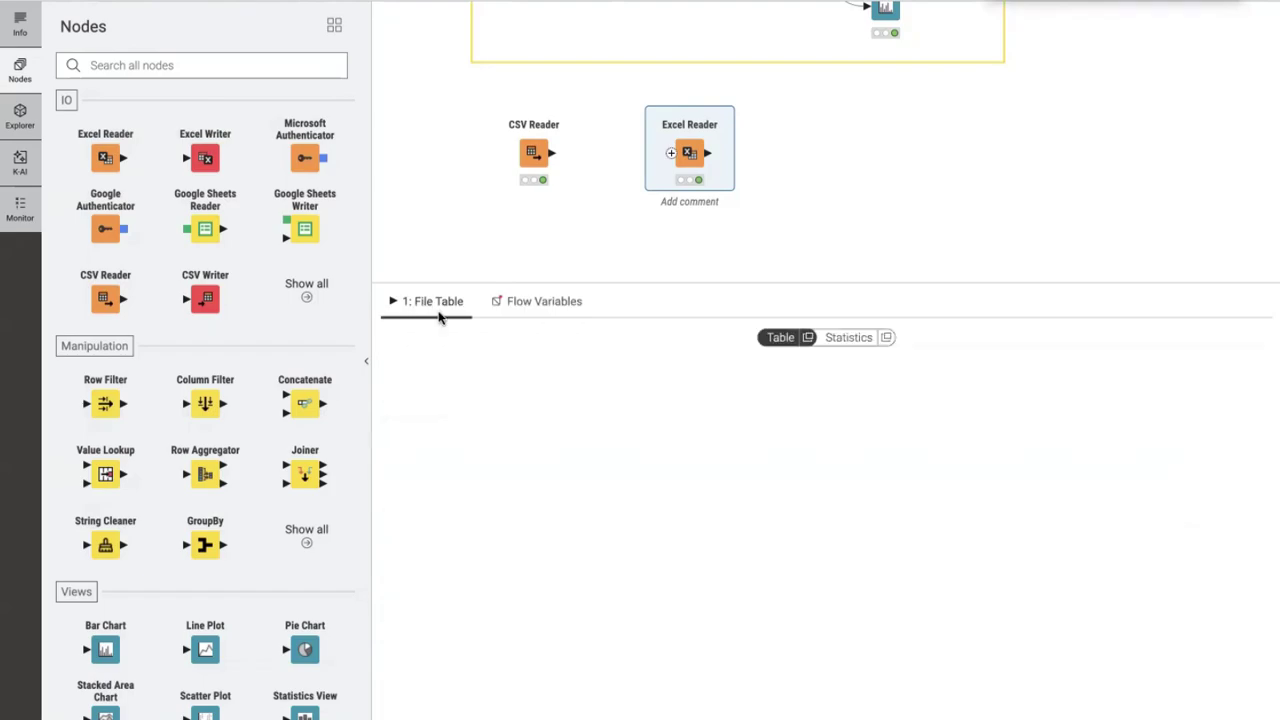
Examine the column statistics of the Excel Reader's output, then return to the data table in a smaller preview area
left_click(852, 337)
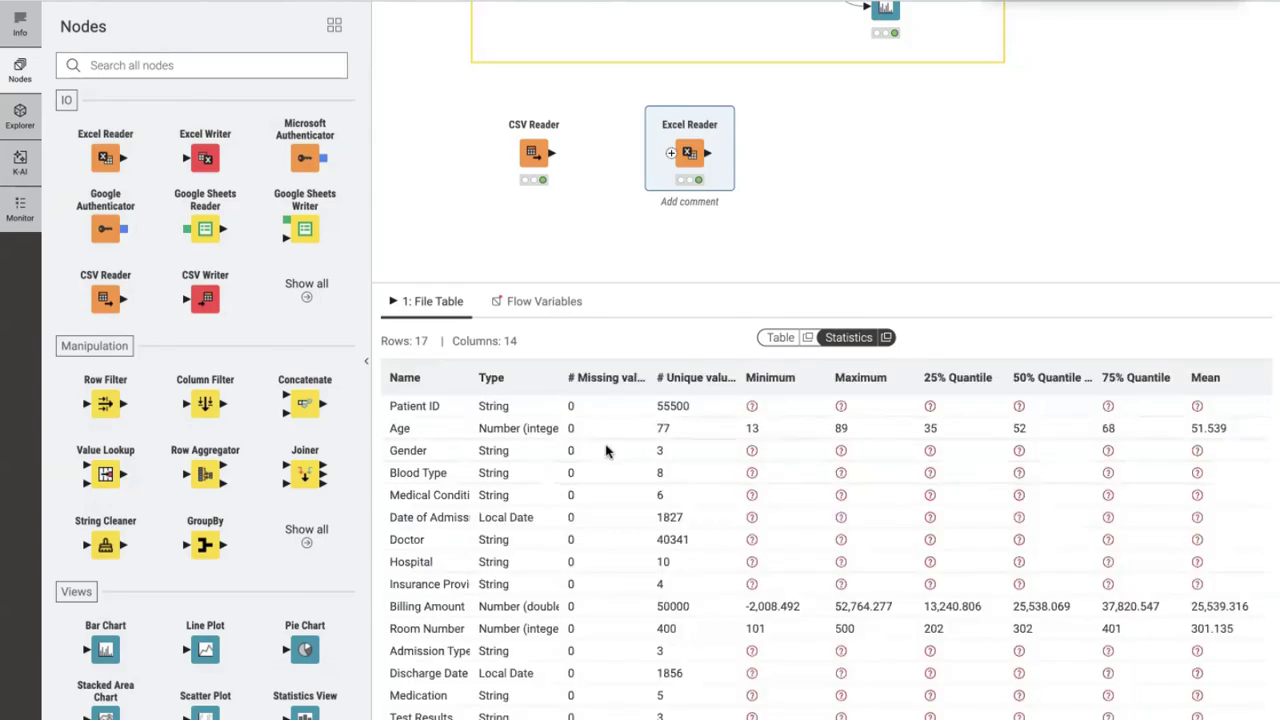
scroll(613, 493, "down", 2)
scroll(613, 500, "up", 2)
scroll(591, 609, "down", 1)
scroll(591, 609, "down", 2)
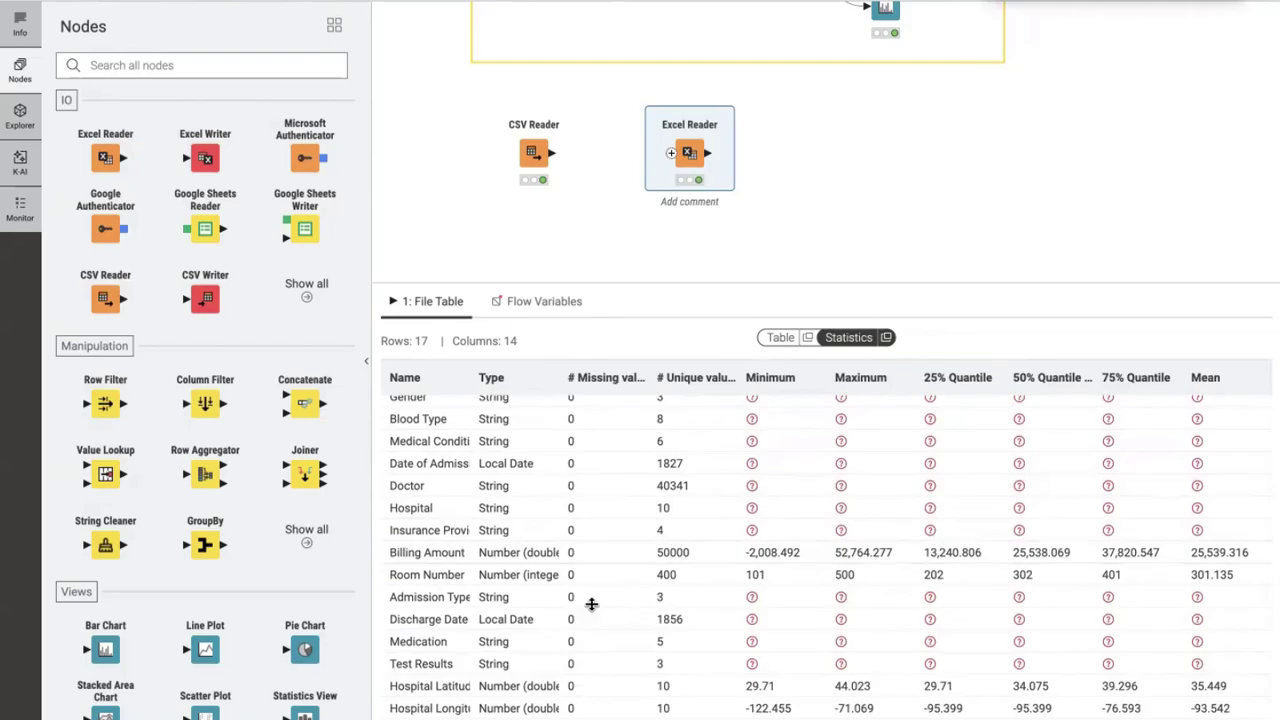
scroll(826, 561, "up", 2)
scroll(826, 561, "down", 2)
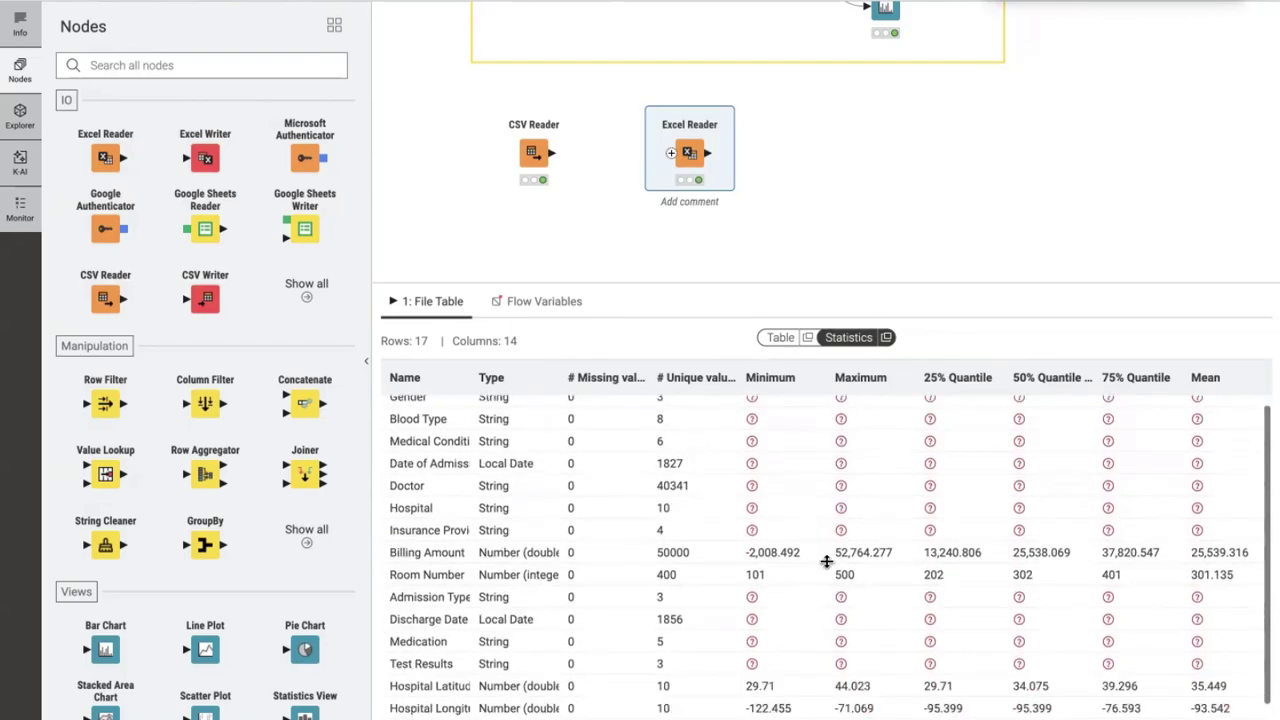
scroll(707, 585, "up", 2)
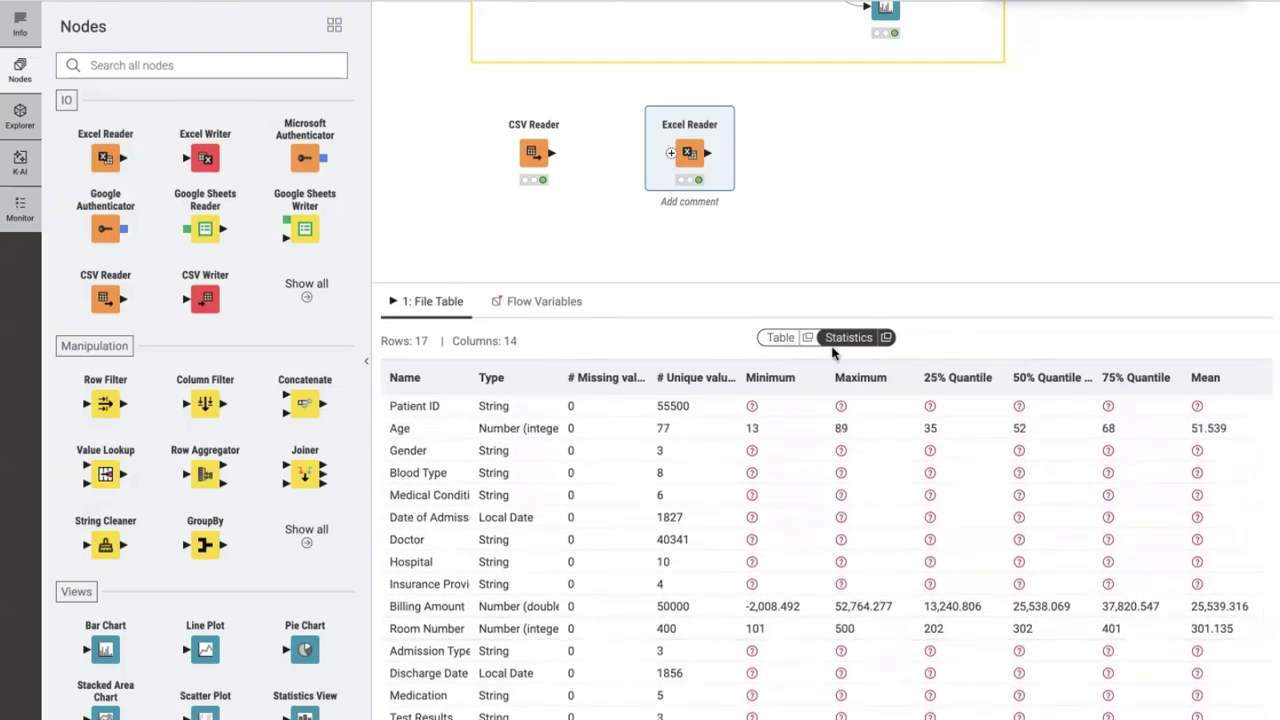
left_click(778, 339)
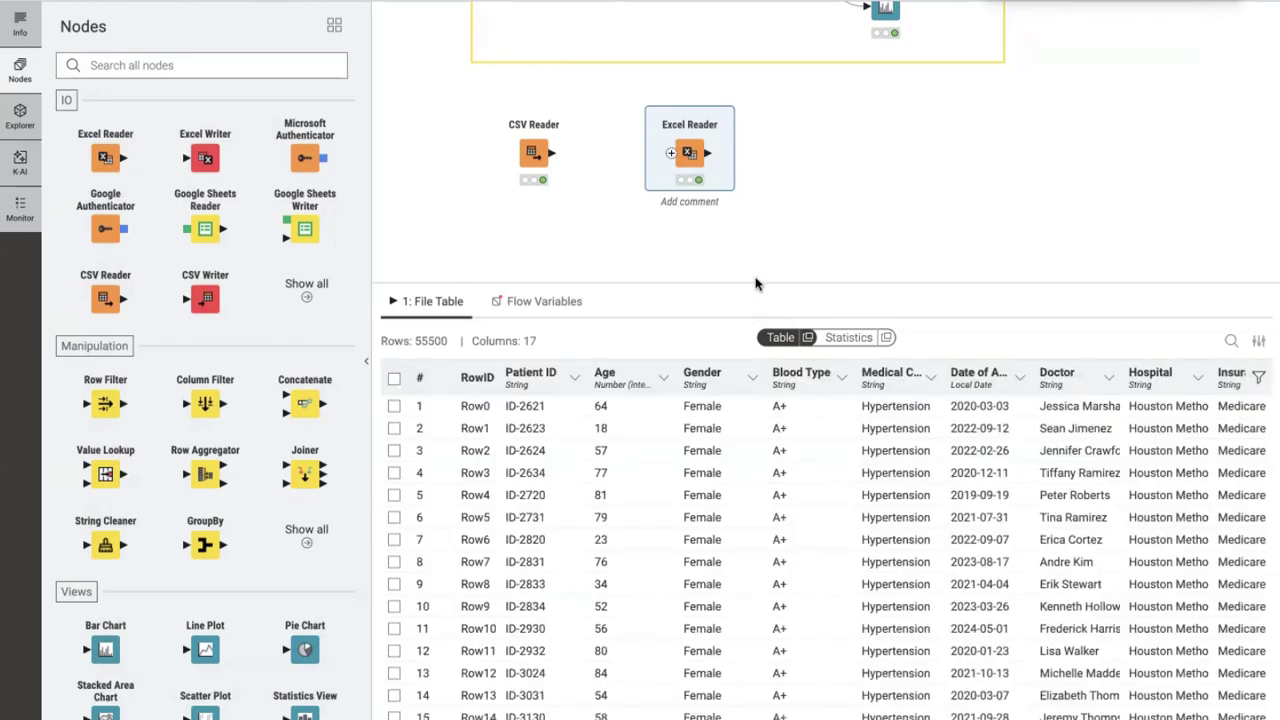
left_click_drag(755, 282, 743, 443)
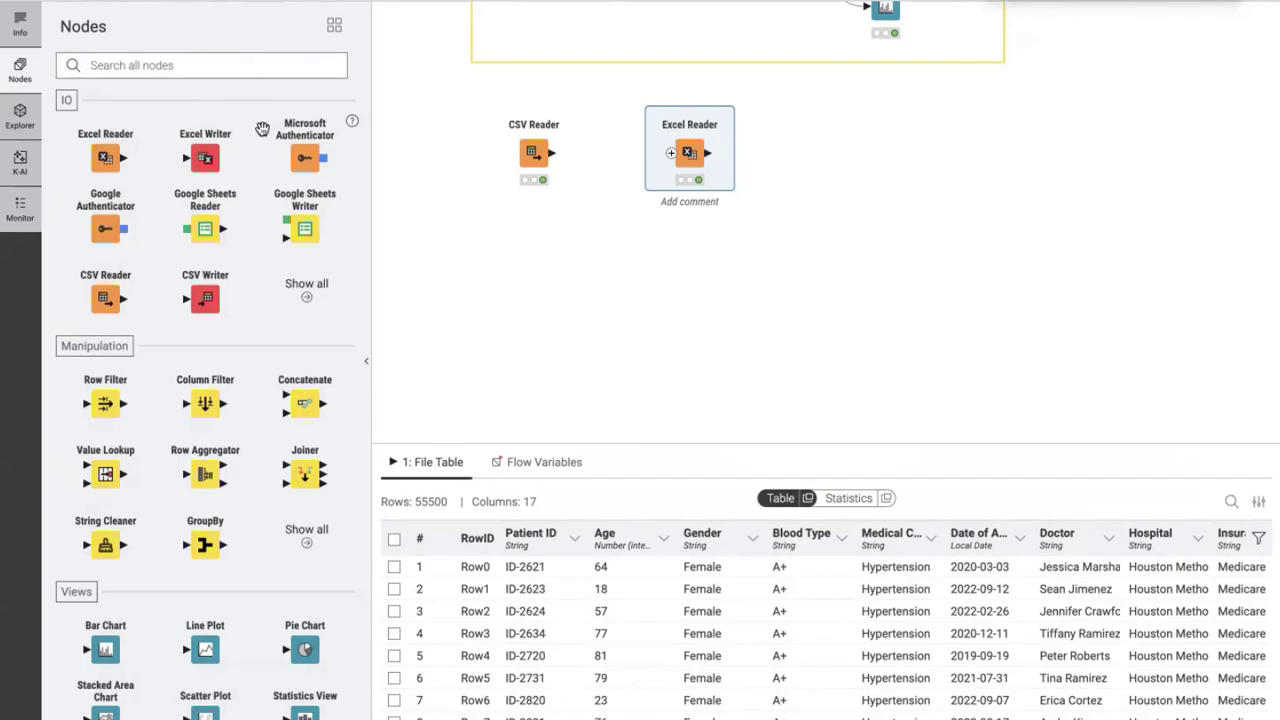
Search the nodes for "sql" and add a SQLite Connector below the Excel Reader
type("sql")
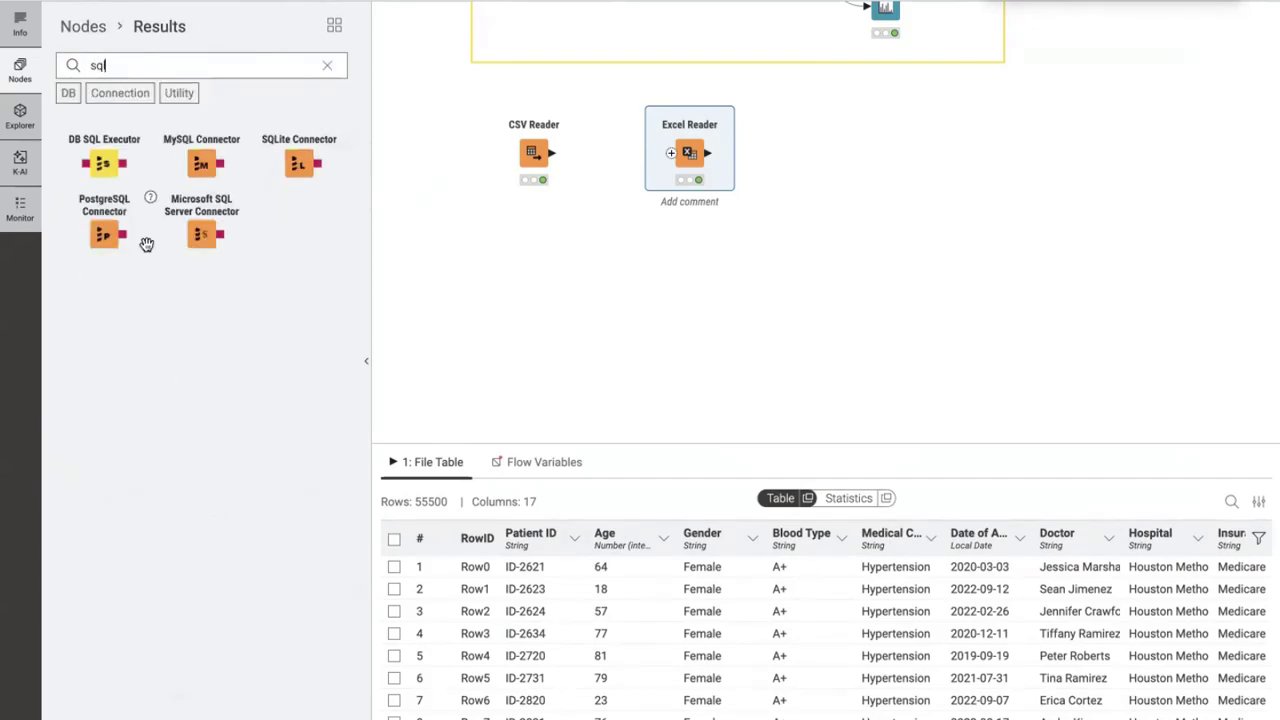
left_click_drag(299, 163, 696, 288)
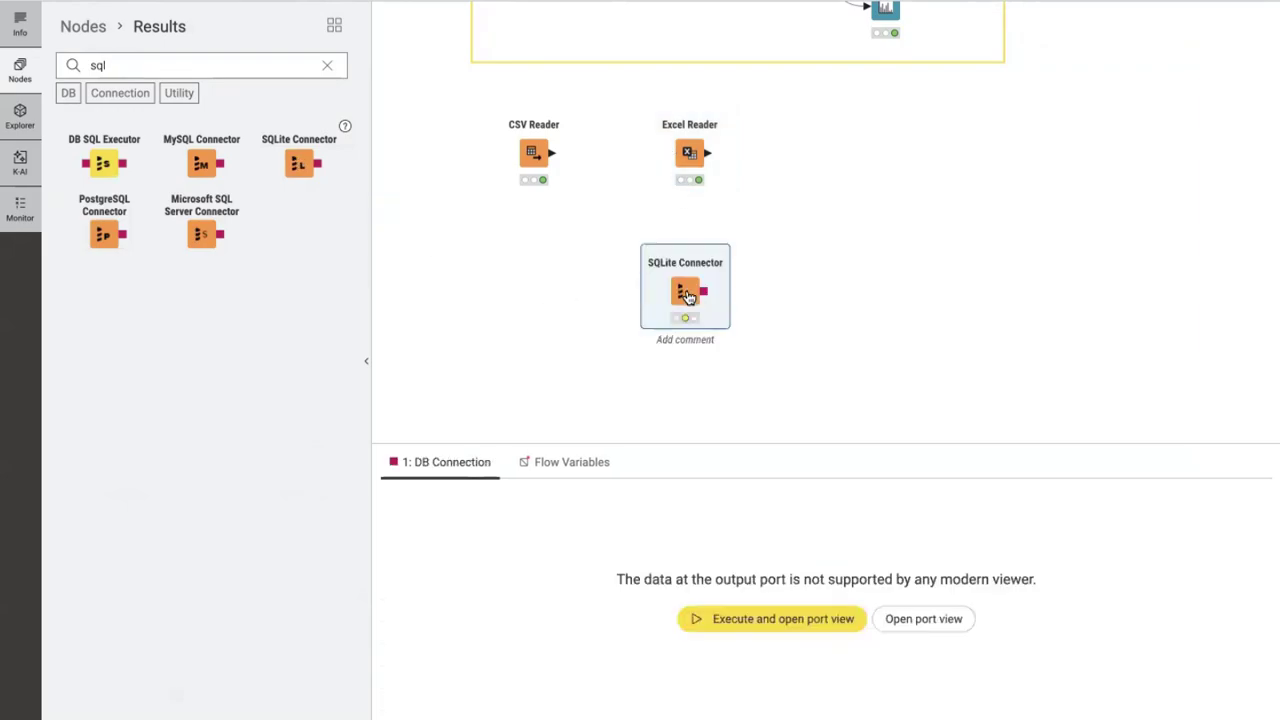
Add the comment "Cara membaca CSV" to the CSV Reader node
left_click(534, 152)
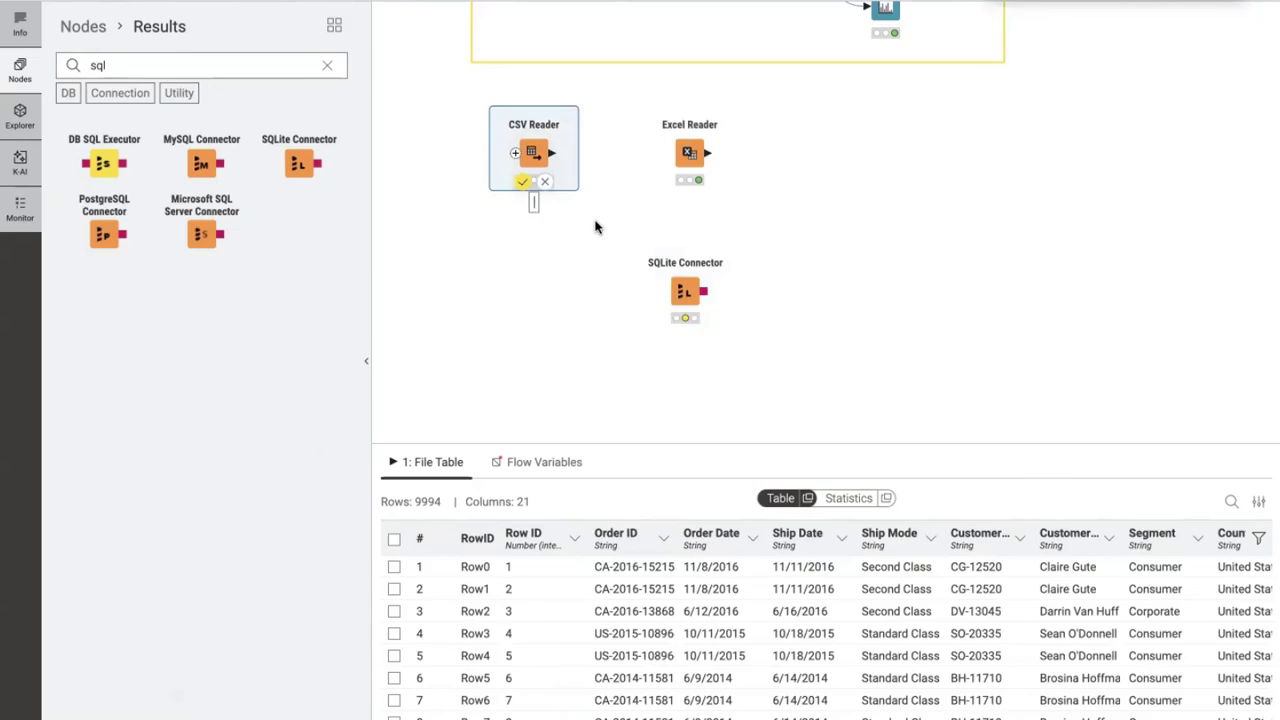
type("Cara membac")
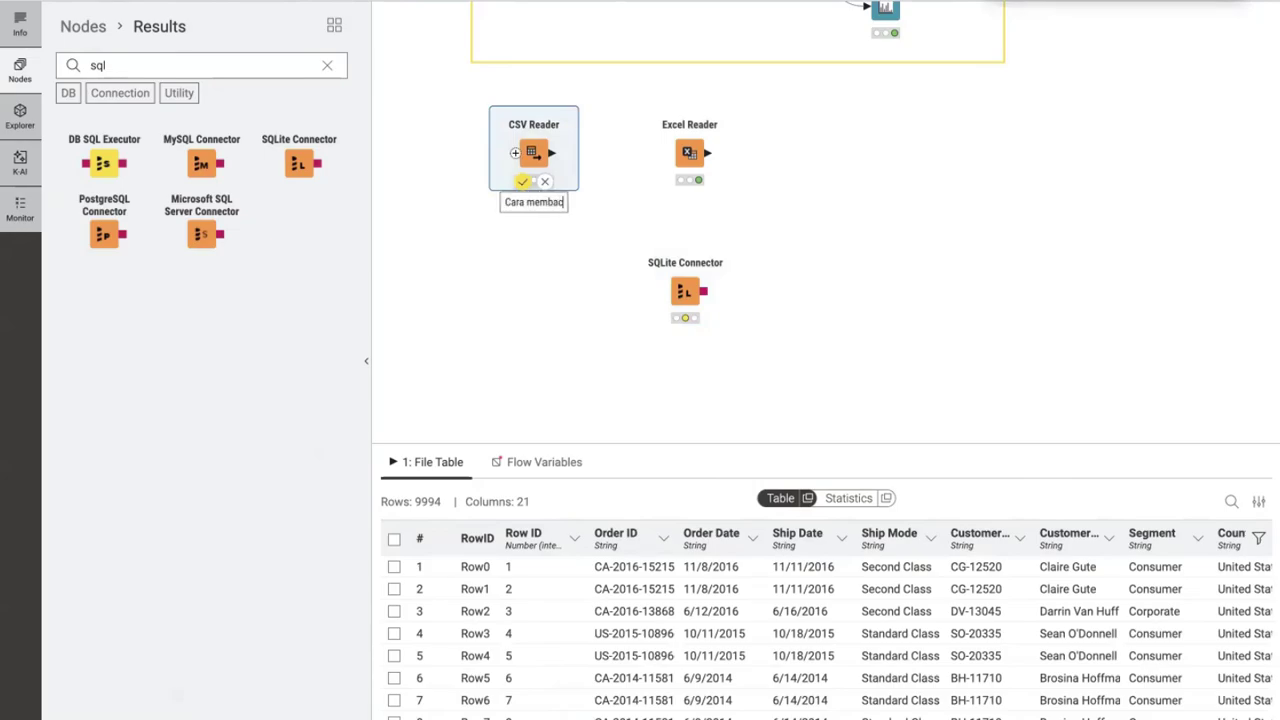
type("a CSV")
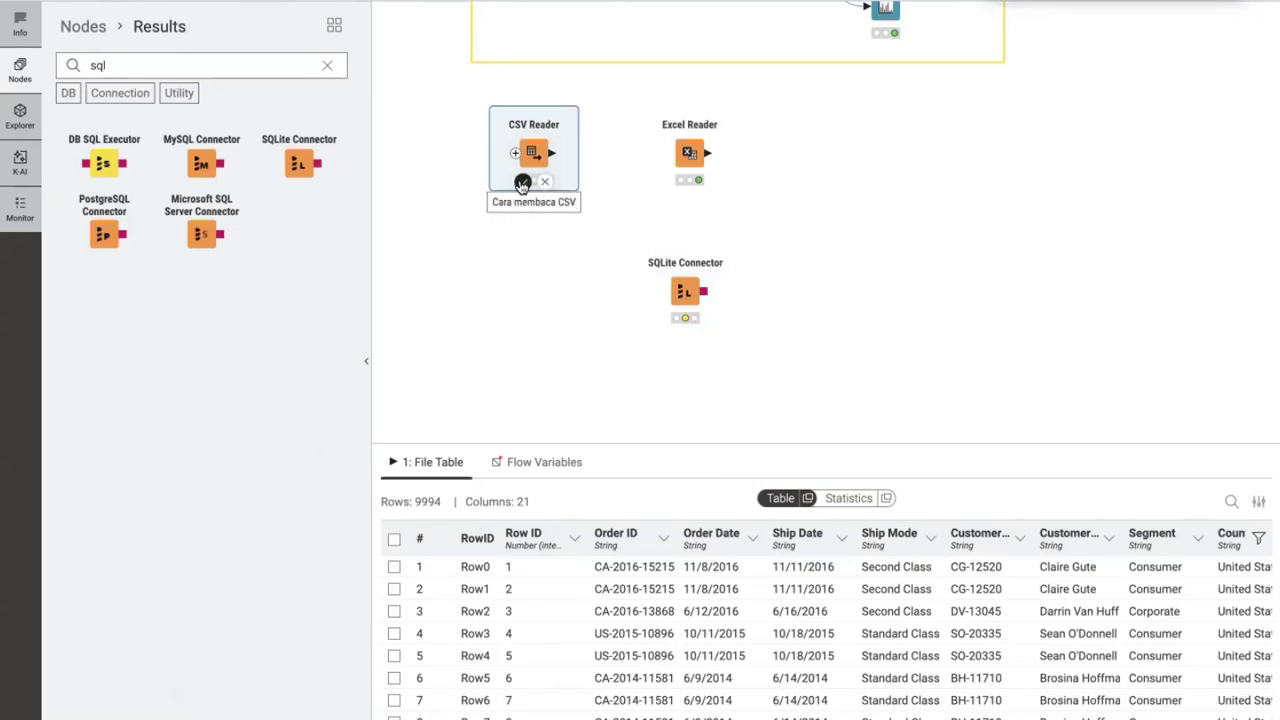
left_click(522, 186)
Add the comment "Cara membaca XLSX" to the Excel Reader node
left_click(700, 196)
left_click(693, 188)
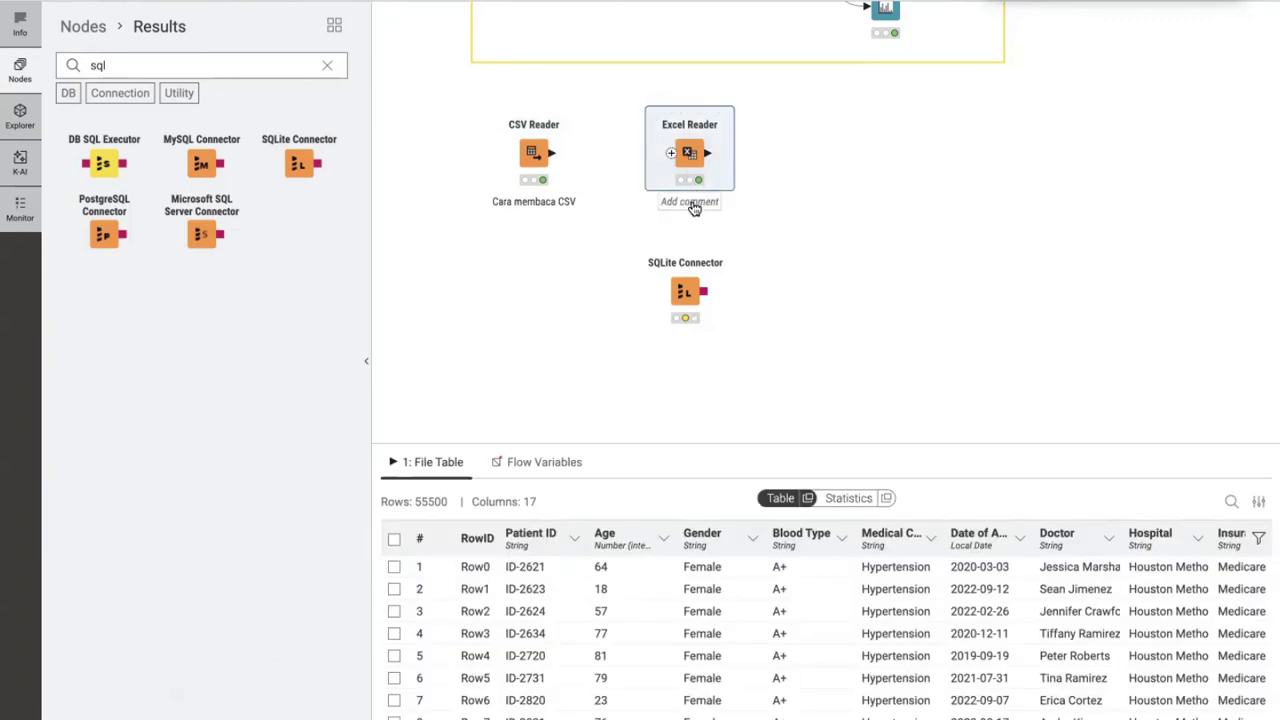
left_click(692, 202)
type("C")
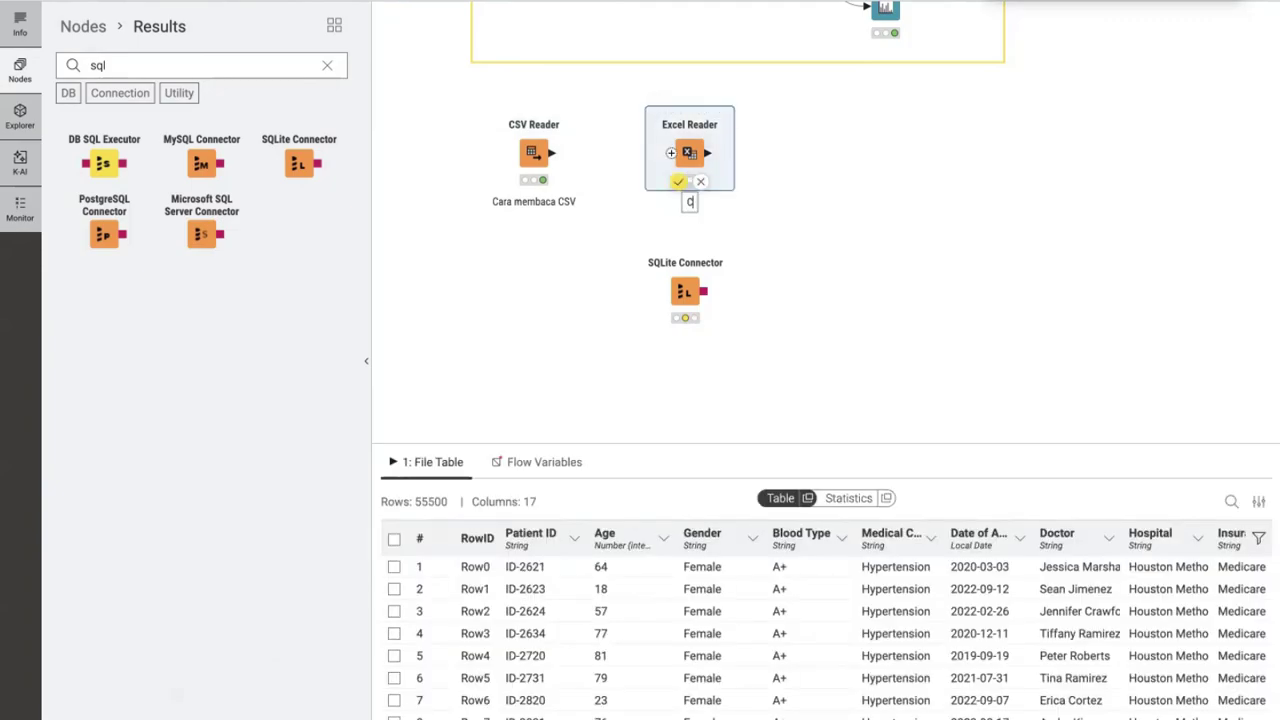
type("ara membaca X")
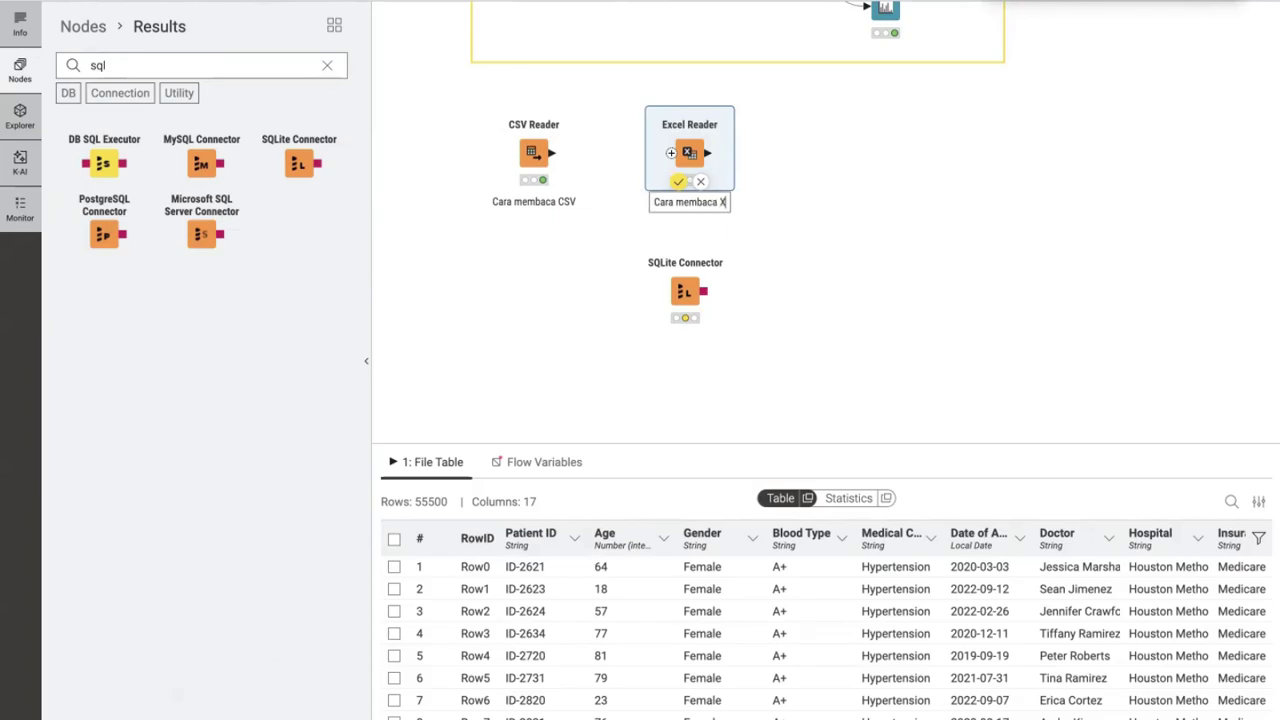
type("LXS")
key("shift+Left")
key("shift+Left")
key("shift+Left")
key("shift+Left")
key("shift+Left")
key("shift+Left")
key("shift+Left")
key("shift+Left")
key("shift+Right")
key("shift+Right")
key("shift+Right")
key("shift+Right")
key("shift+Right")
key("shift+Right")
key("shift+Right")
key("shift+Right")
key("BackSpace")
key("BackSpace")
type("SX")
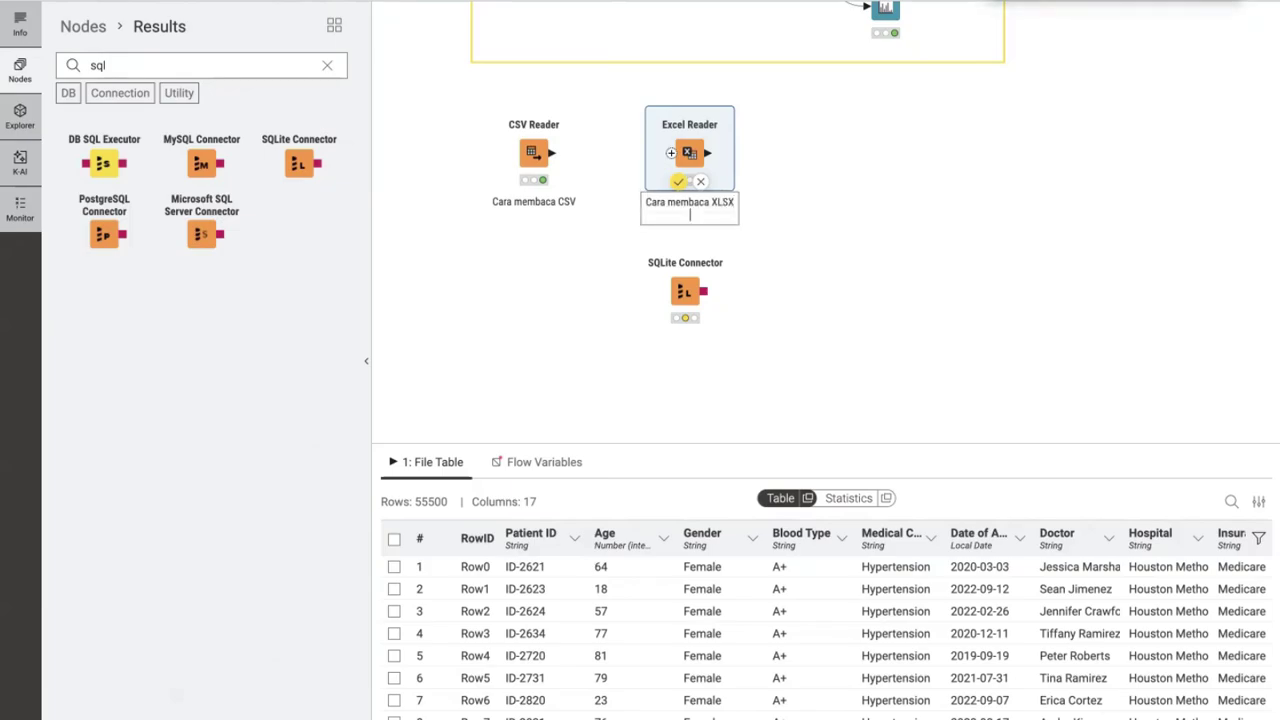
left_click(846, 257)
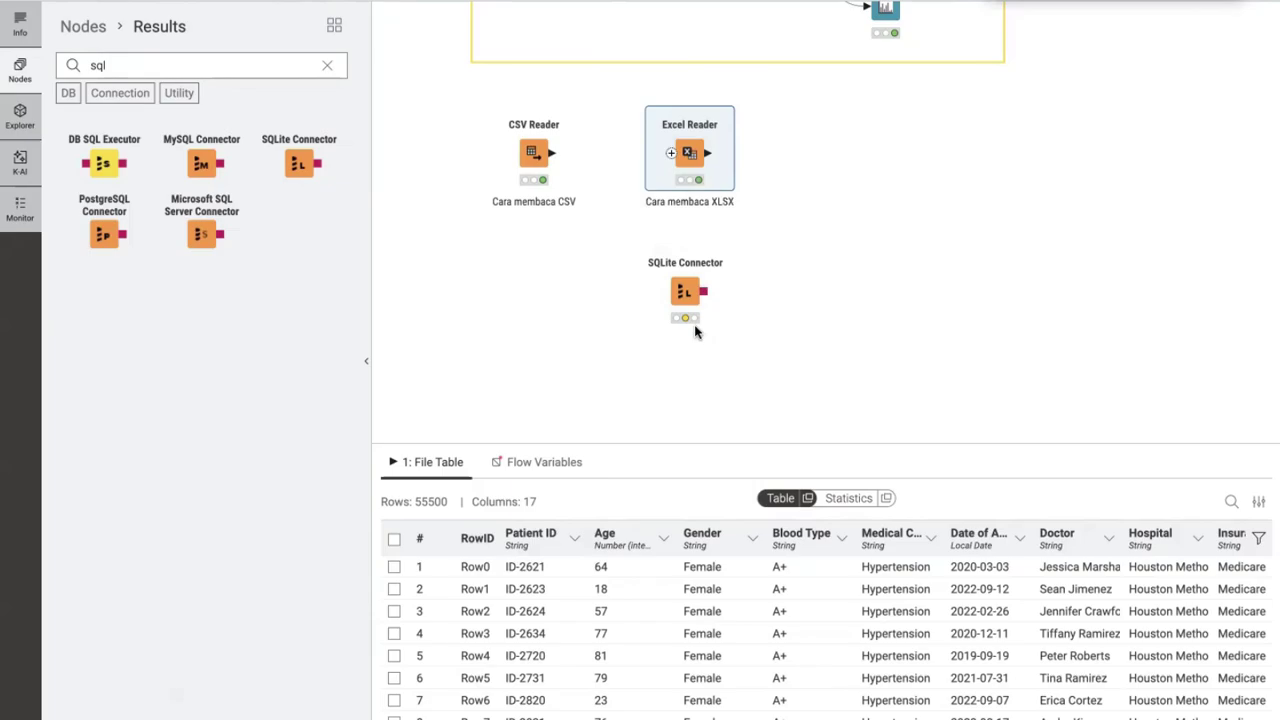
Add the comment "Persiapkan DB" to the SQLite Connector node
left_click(690, 286)
double_click(690, 342)
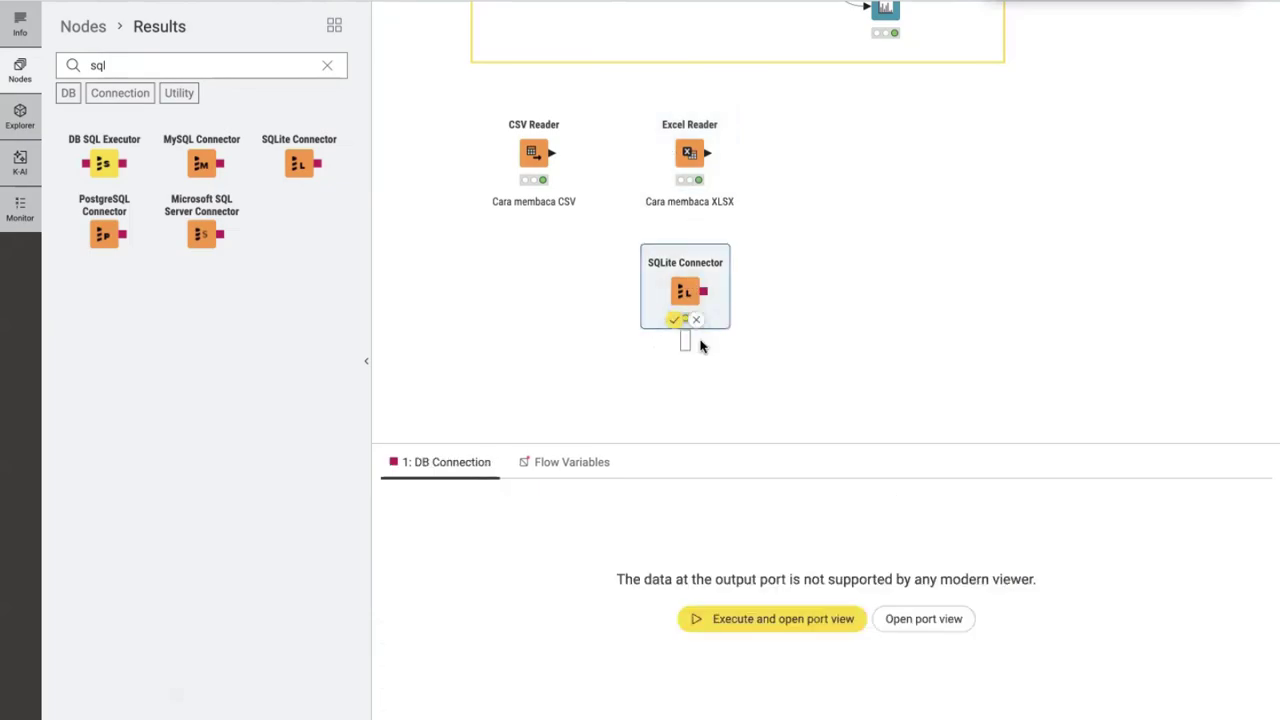
type("Persiapkan")
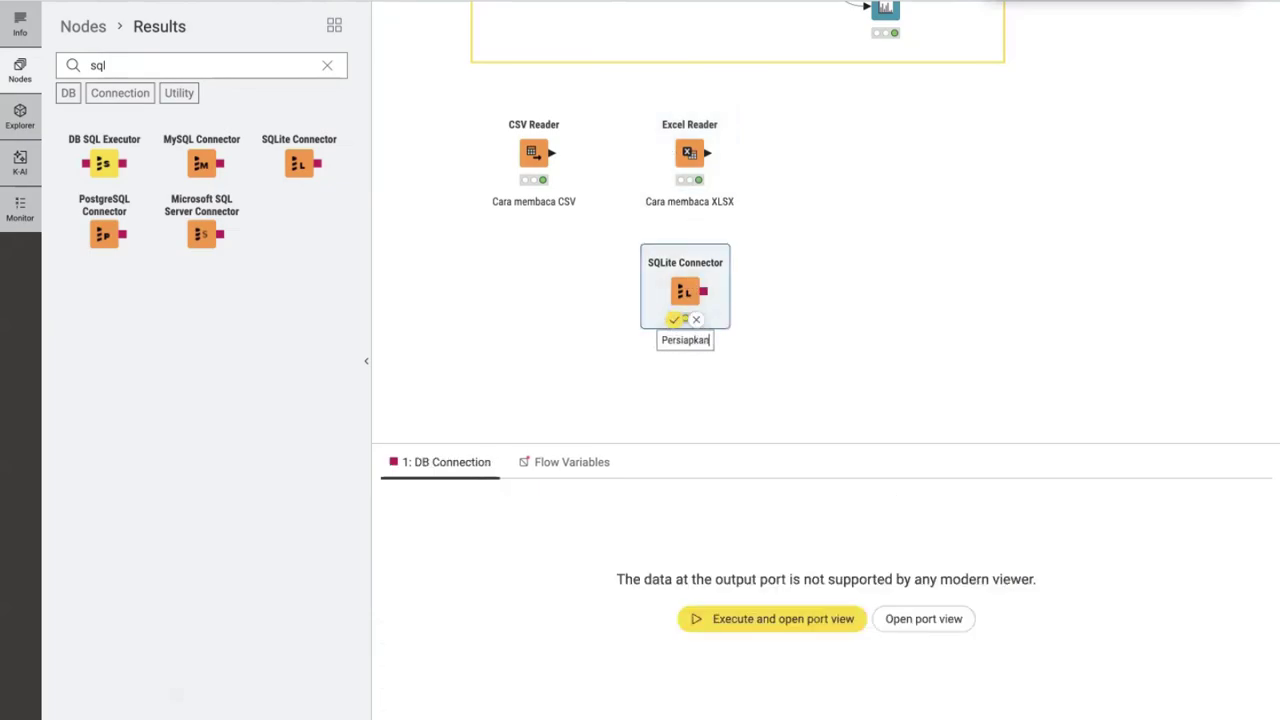
type(" DB")
key("Return")
Open the SQLite Connector's configuration and choose SQLite as the database dialect
mouse_move(655, 250)
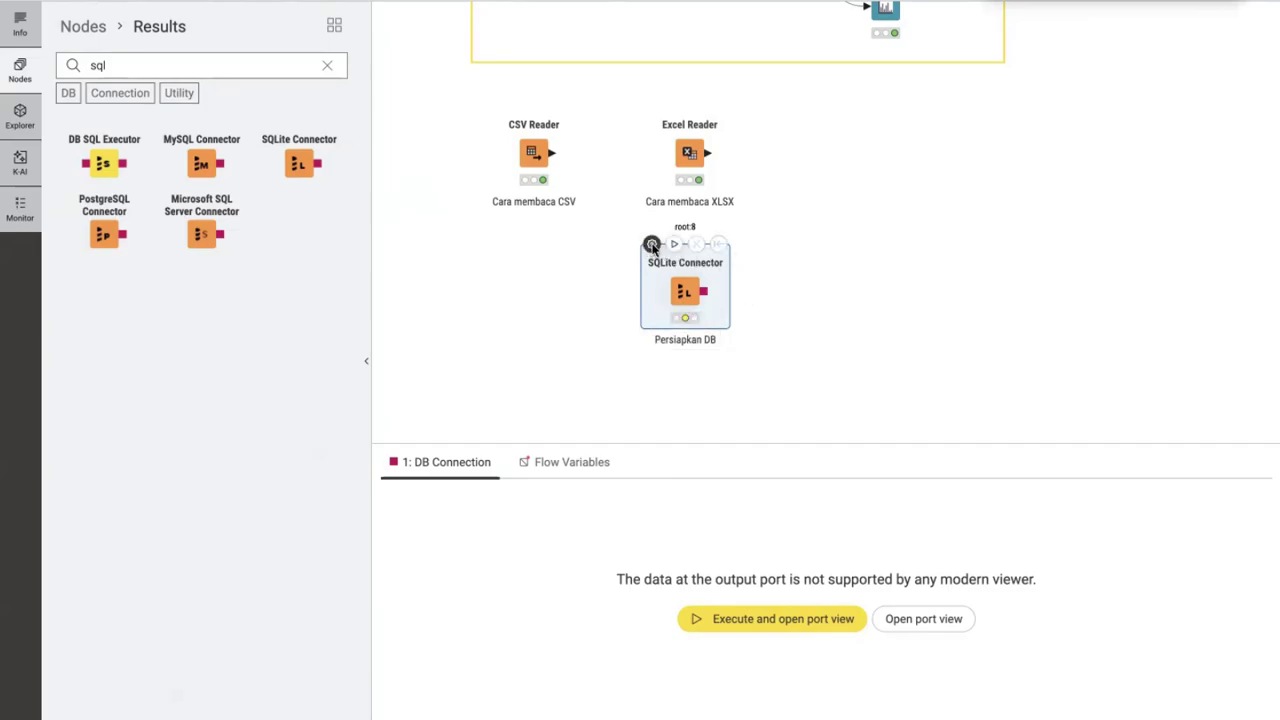
left_click(651, 245)
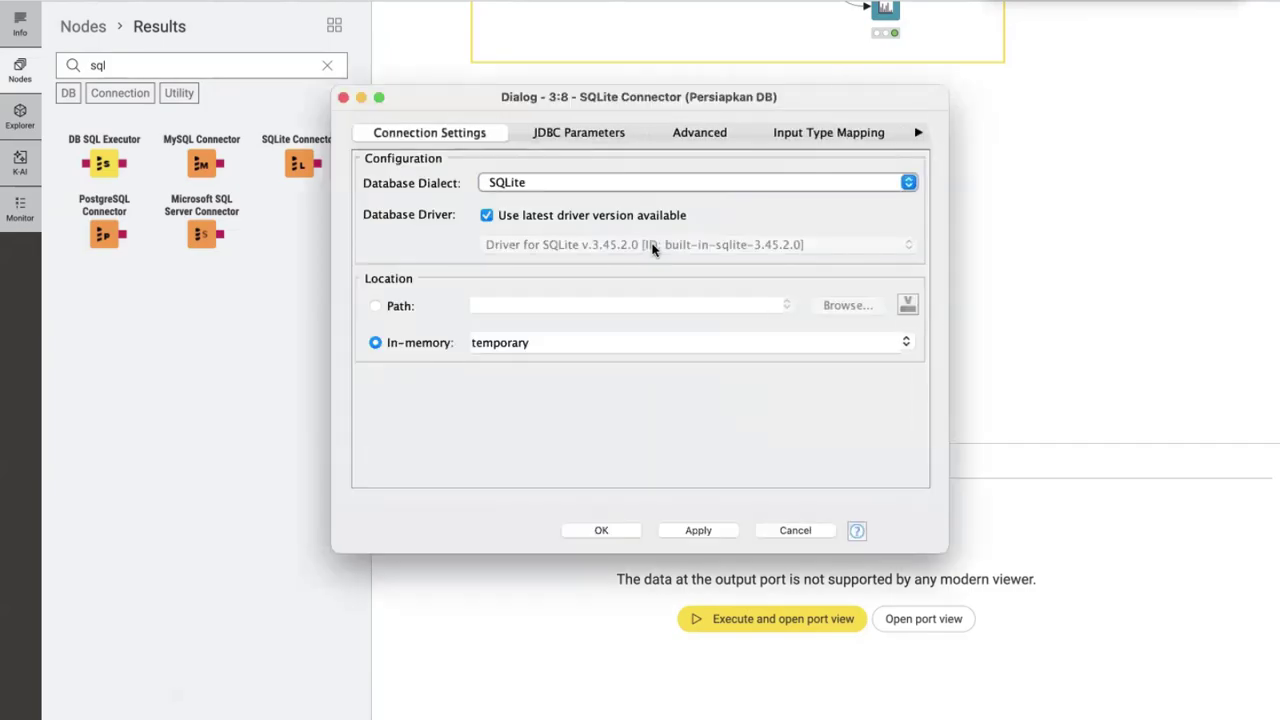
left_click(560, 181)
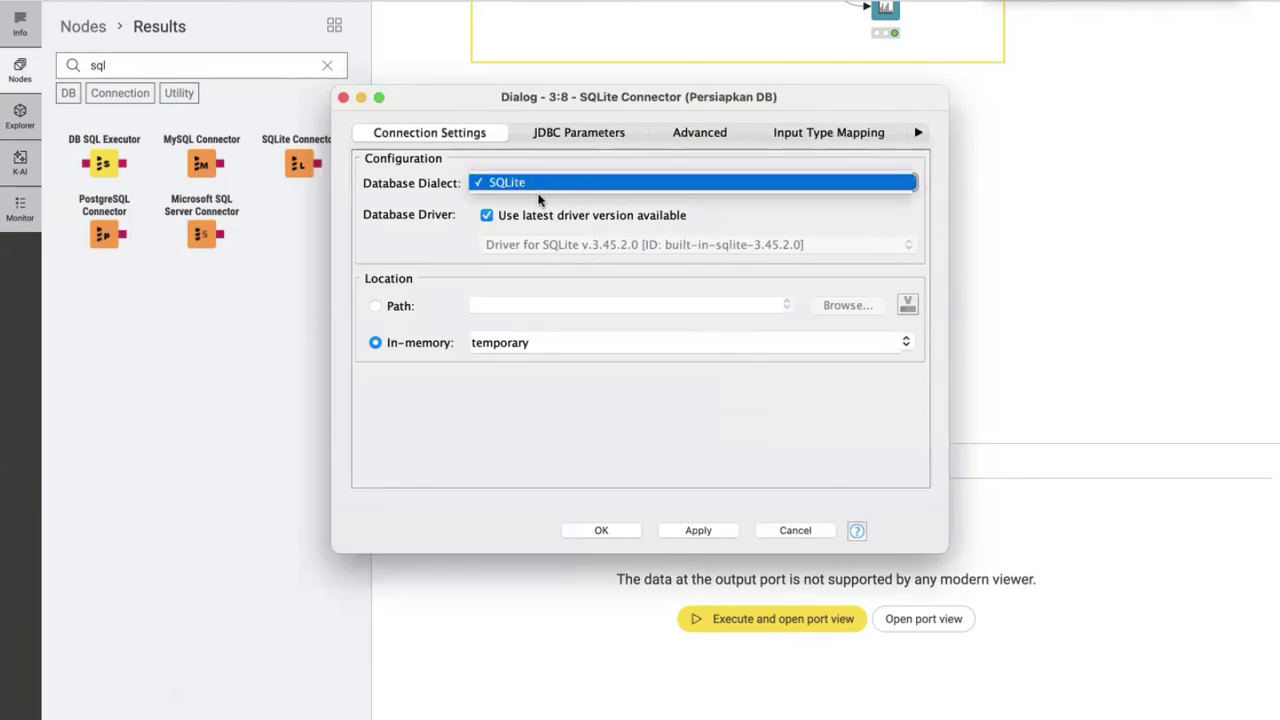
left_click(538, 194)
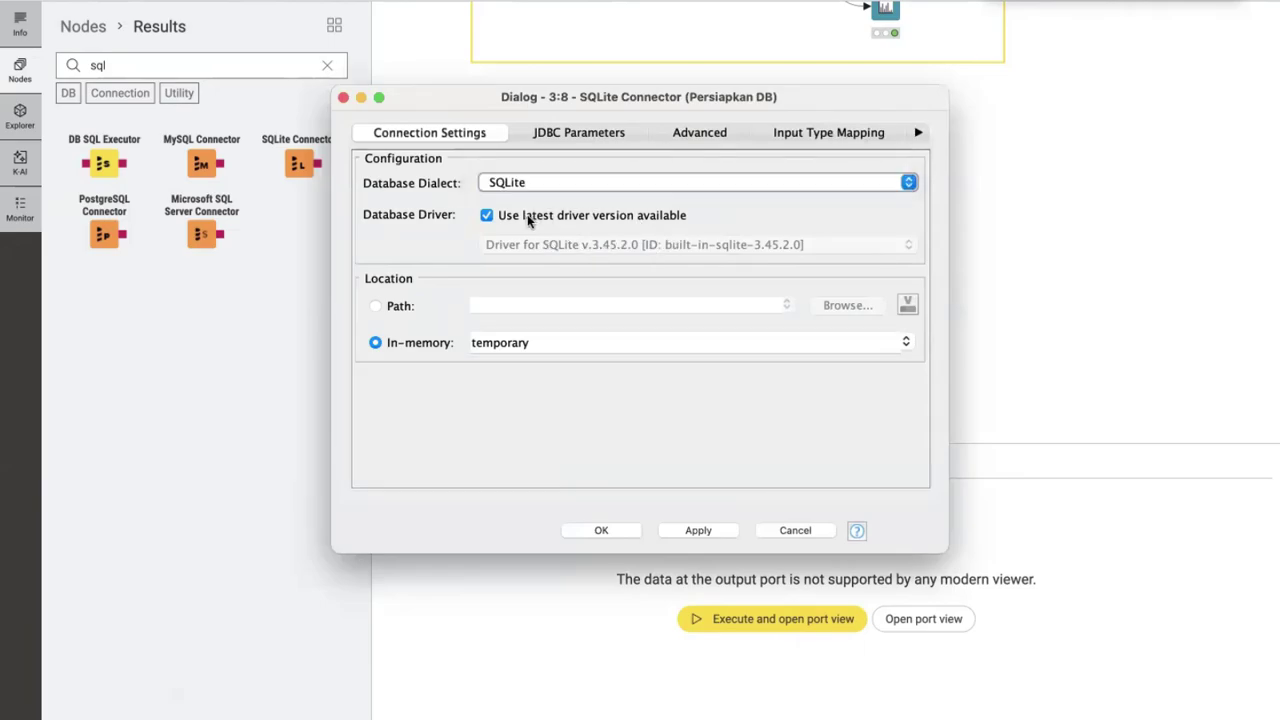
Point the SQLite Connector to the file path of sqlite-sakila.db, using the *.db file format, and accept the configuration
left_click(399, 307)
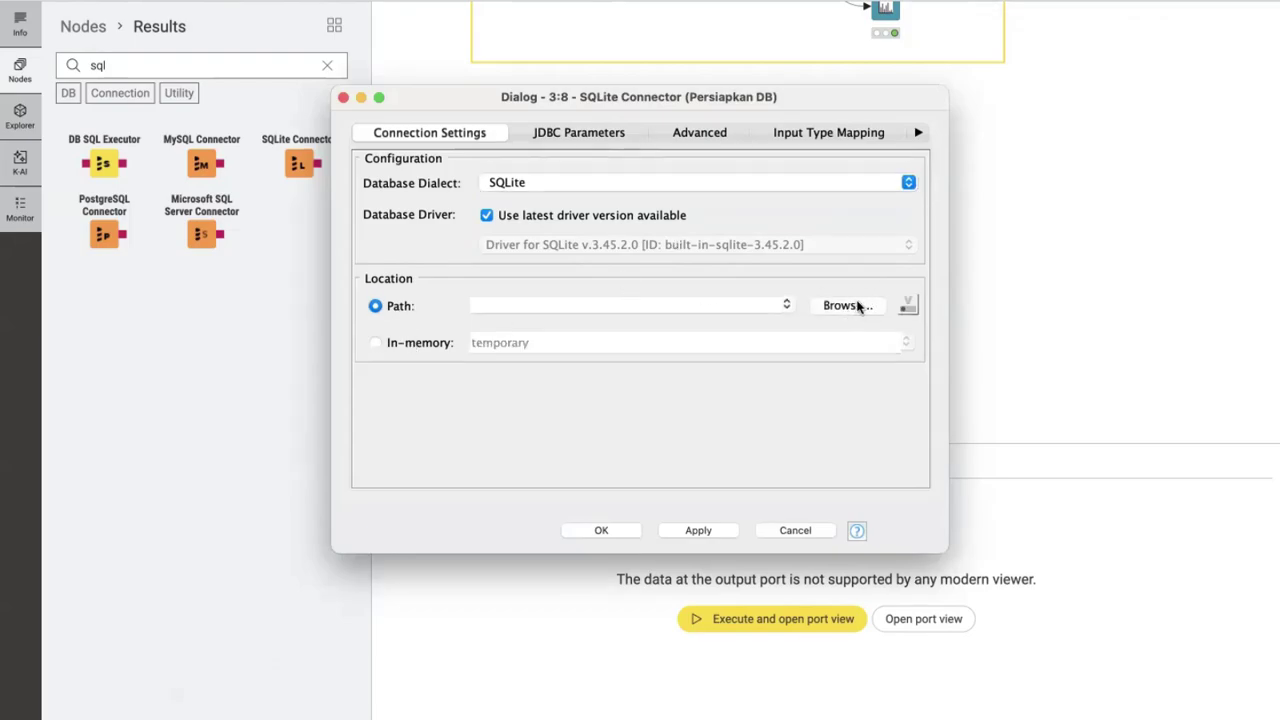
left_click(858, 306)
double_click(70, 50)
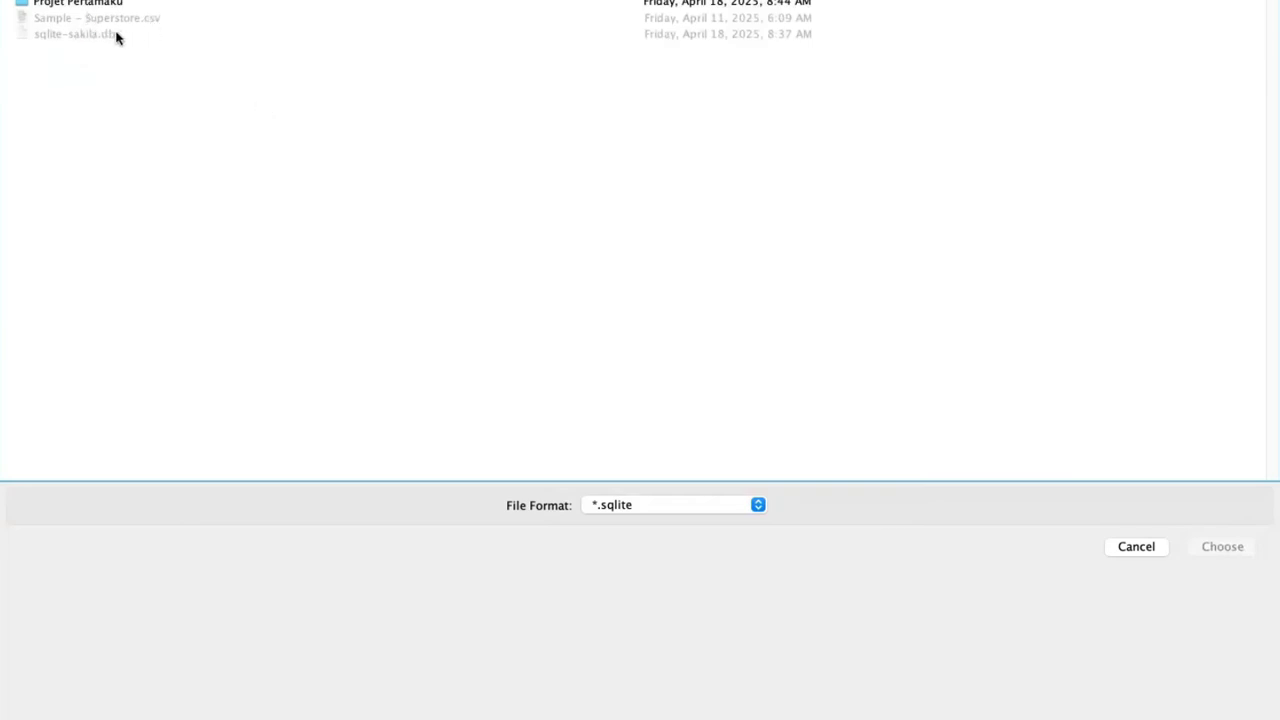
left_click(674, 509)
left_click(655, 538)
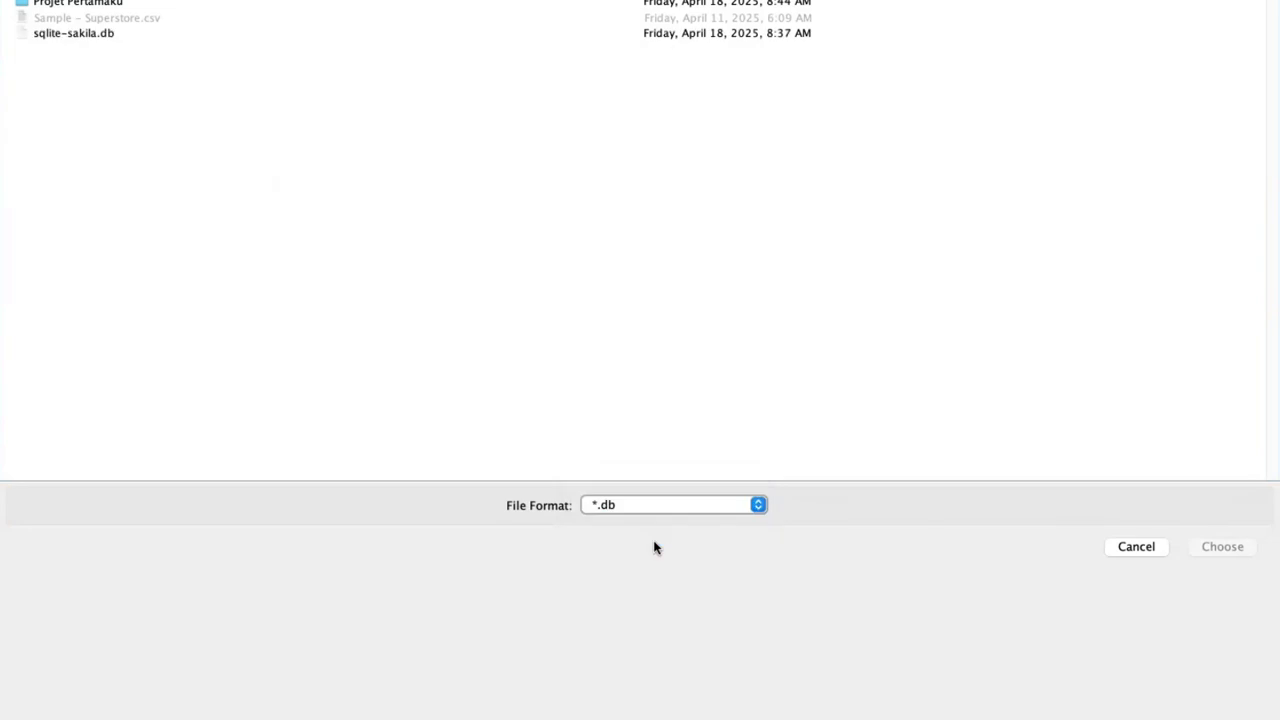
left_click(240, 34)
left_click(1220, 546)
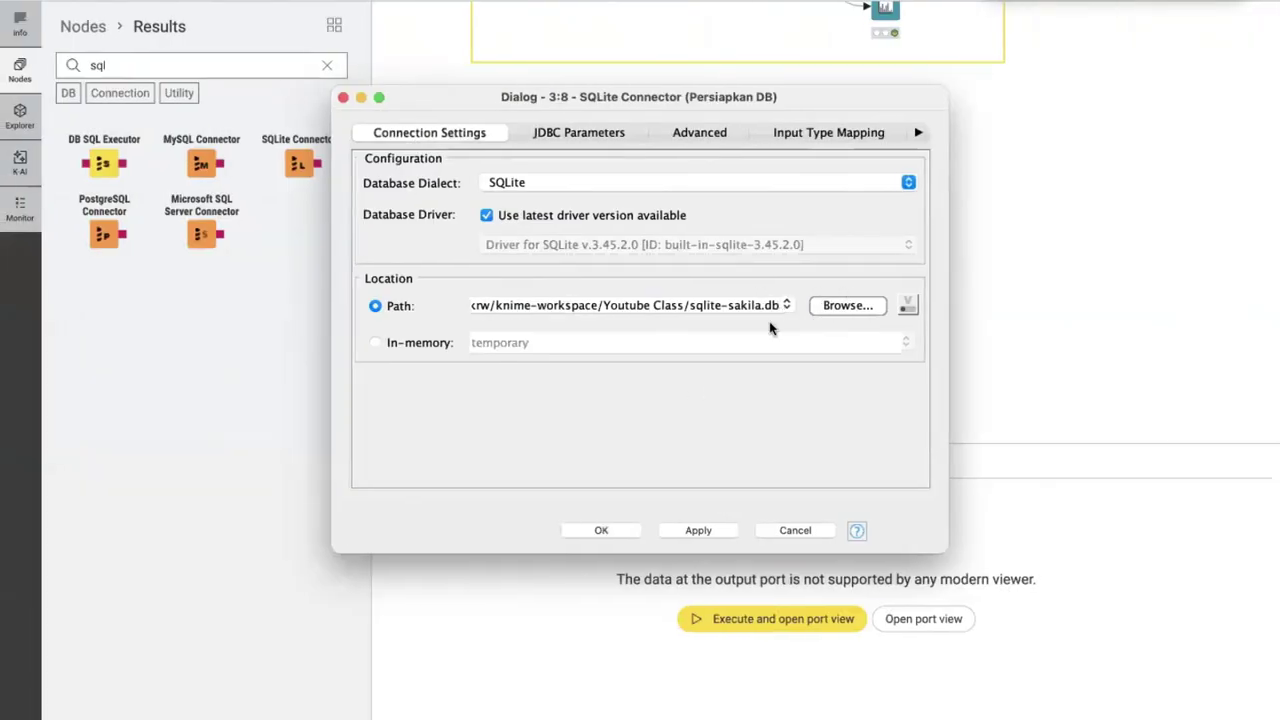
left_click(600, 530)
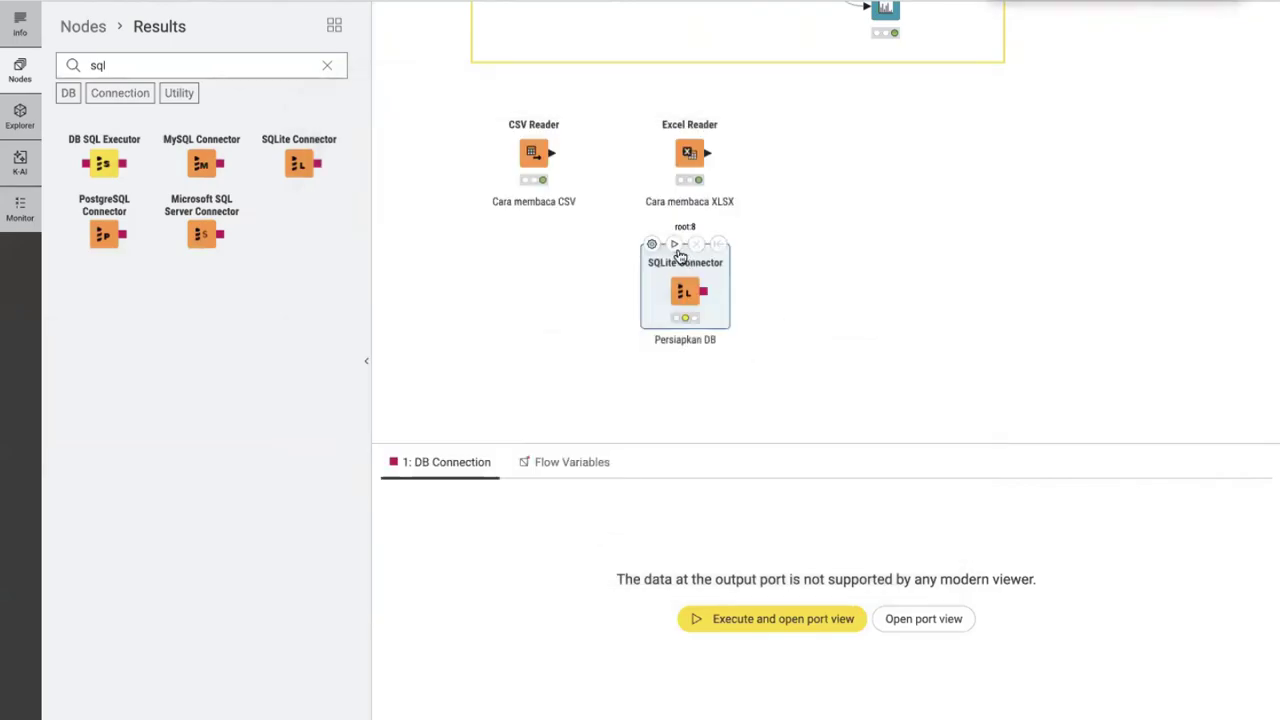
Search the nodes for "db table", place a DB Table Selector beside the SQLite Connector and connect the two
left_click(327, 65)
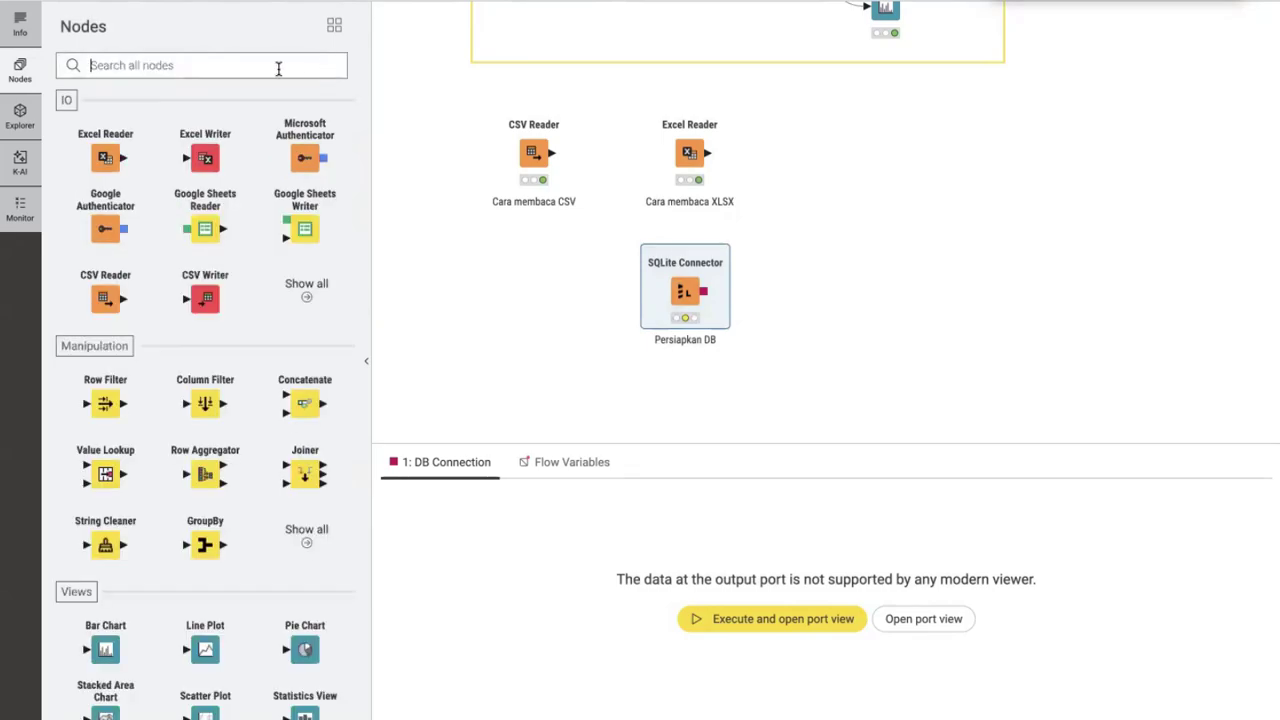
type("table")
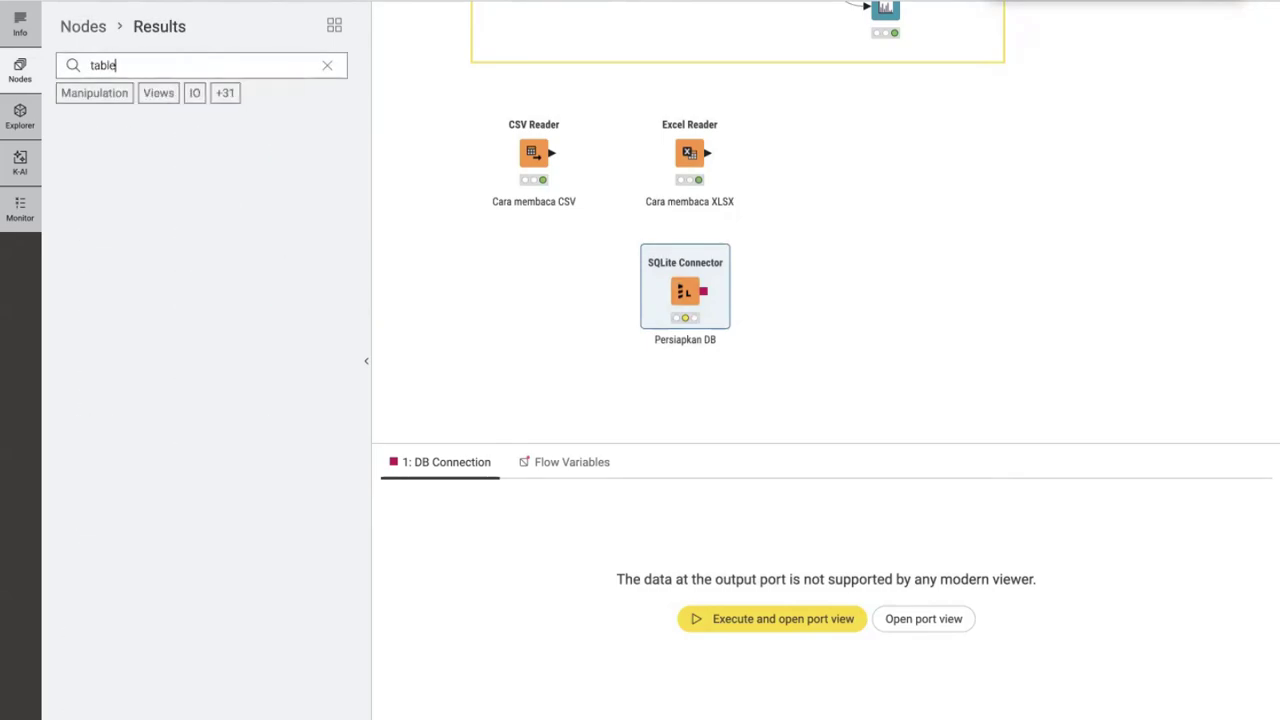
key("ctrl+a")
key("BackSpace")
type("db")
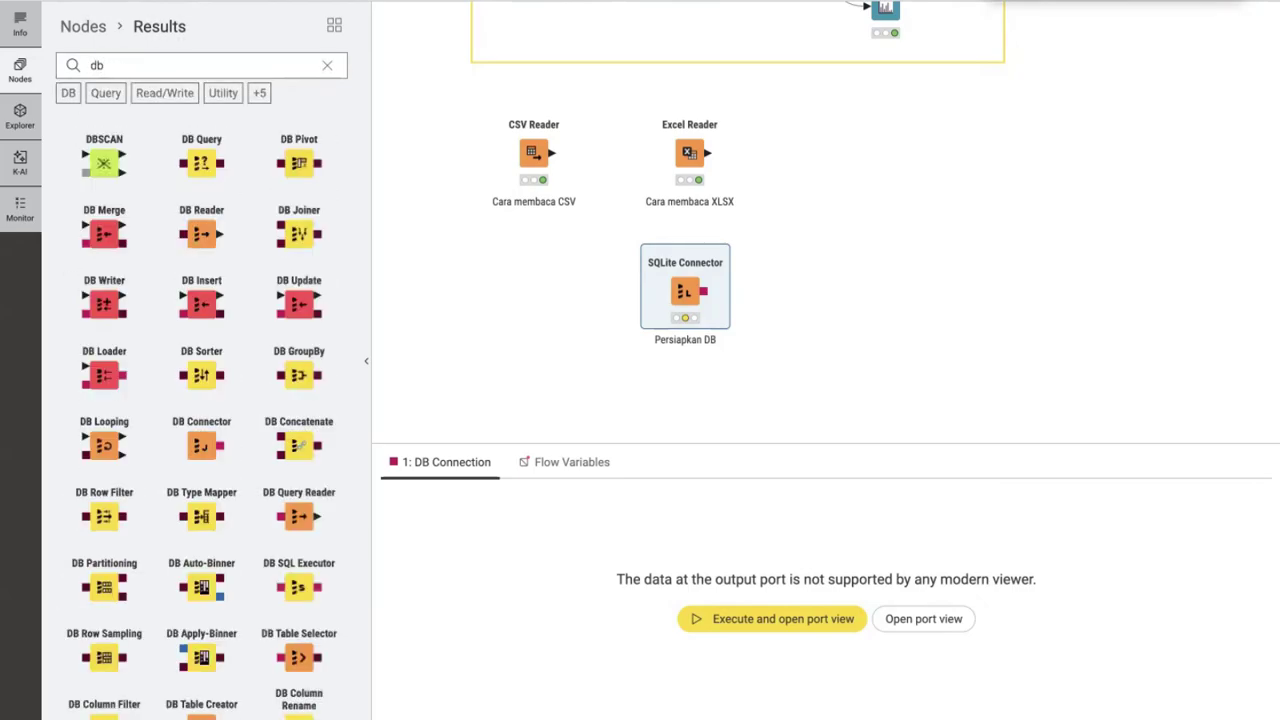
type(" table")
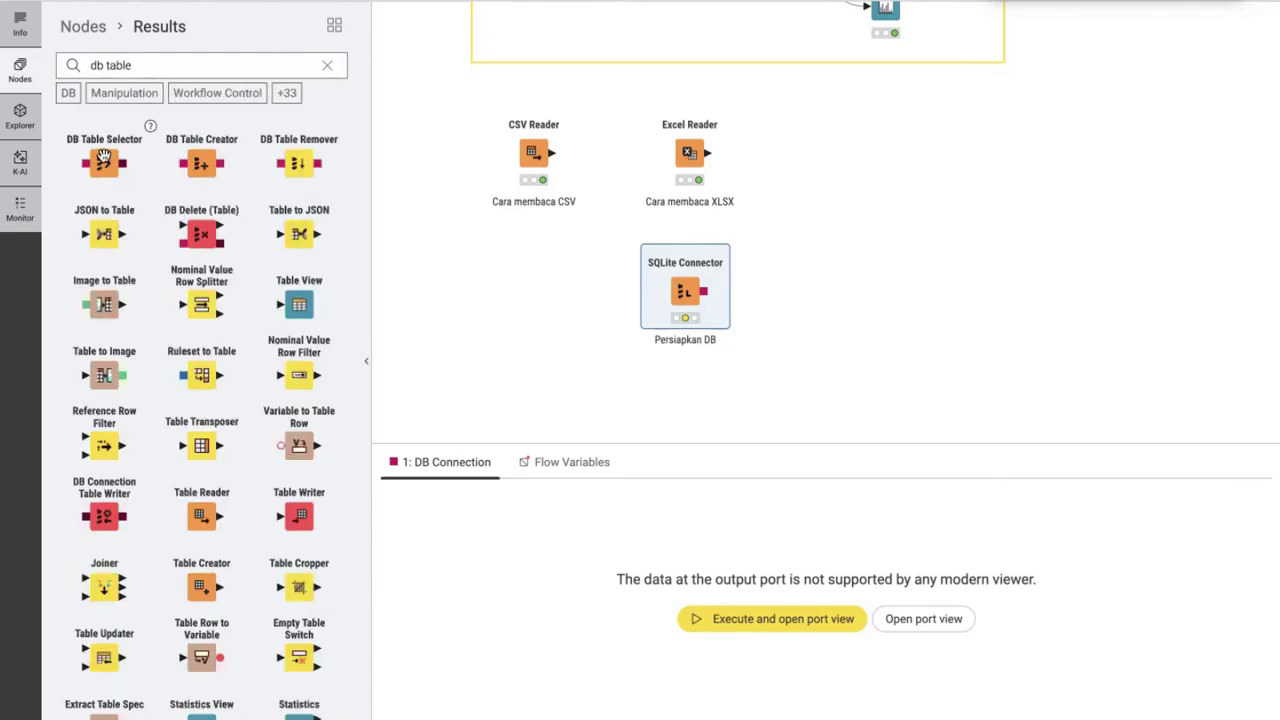
left_click_drag(105, 160, 811, 290)
left_click(924, 292)
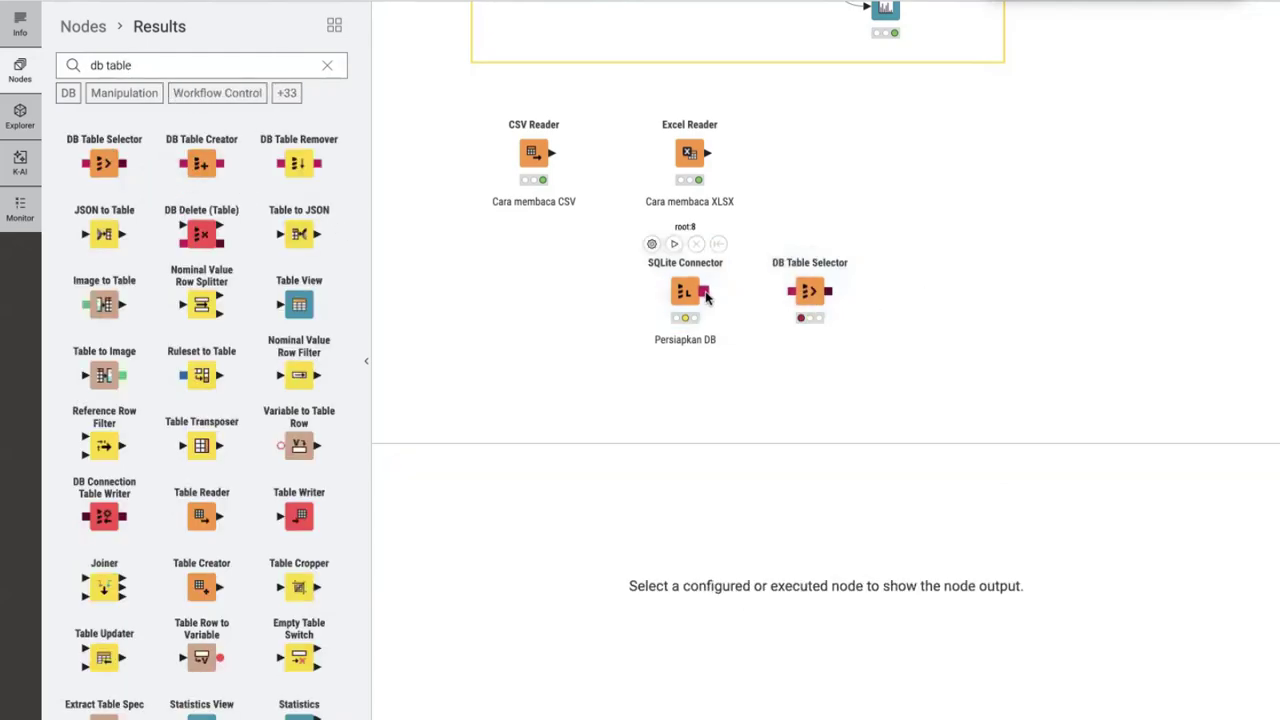
left_click_drag(703, 291, 791, 291)
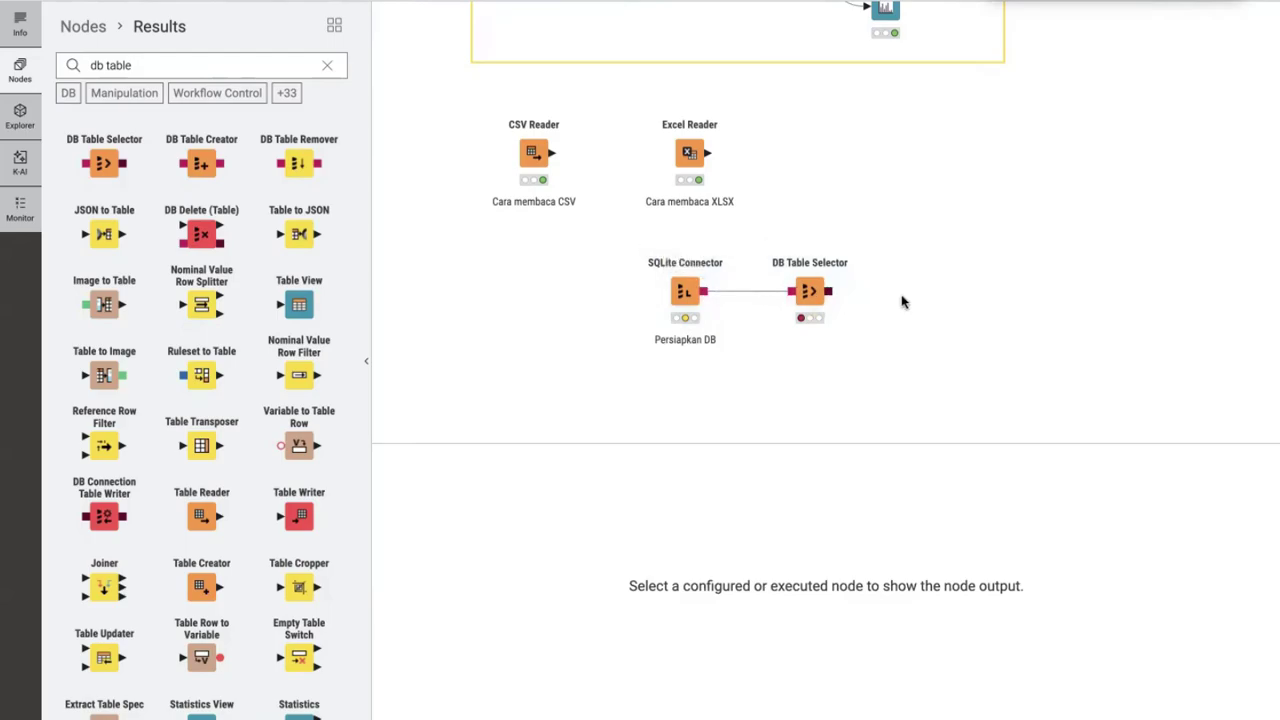
left_click(818, 284)
left_click(776, 245)
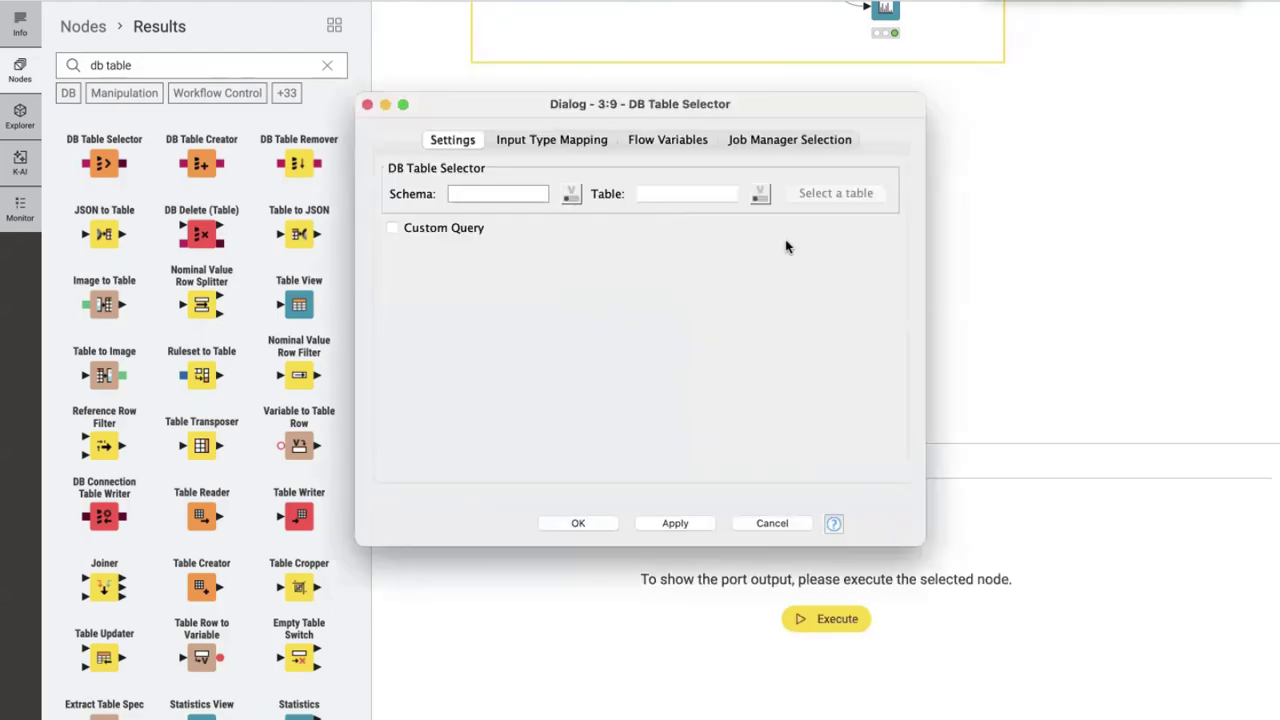
left_click(752, 524)
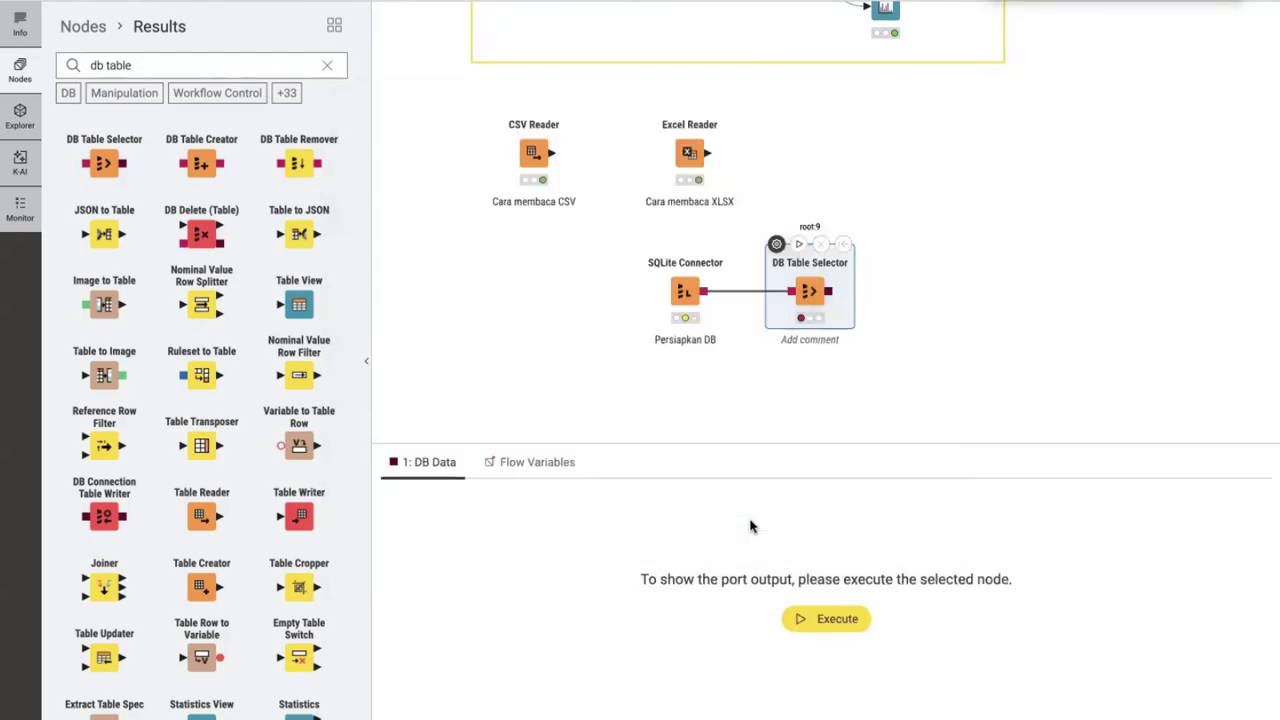
Configure the DB Table Selector to use the sales_by_film_category view
left_click(776, 245)
left_click(835, 194)
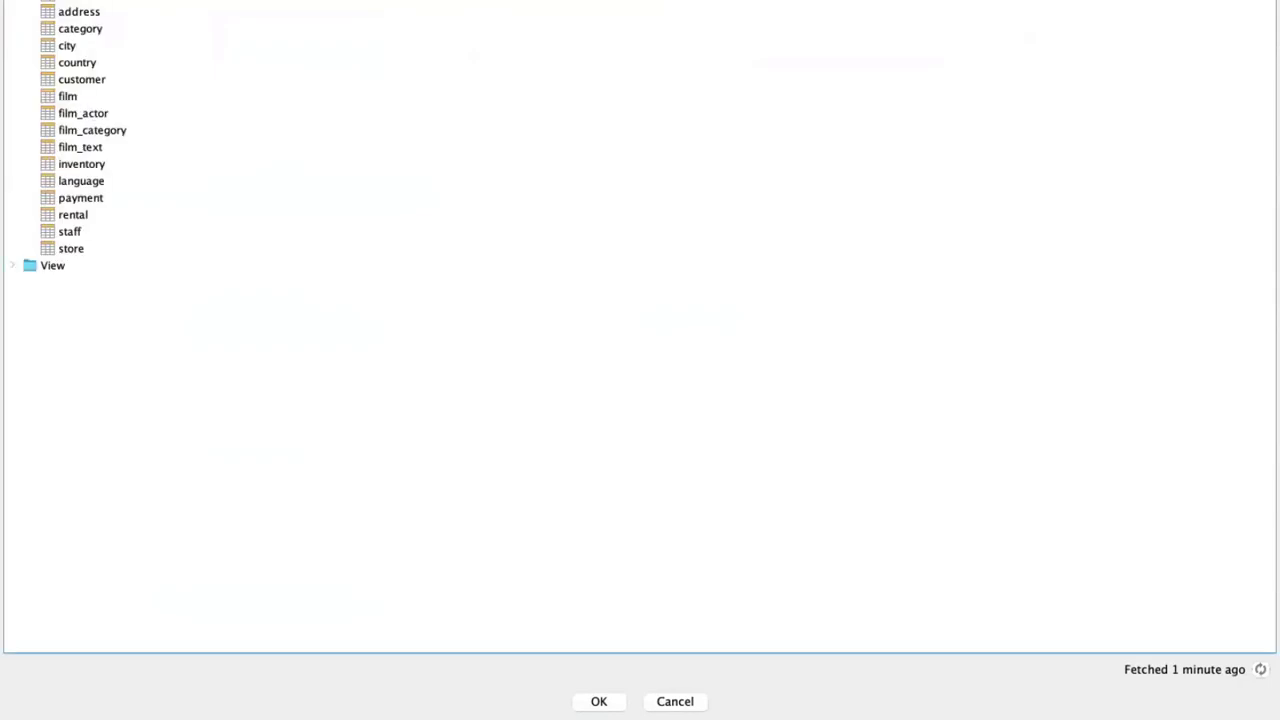
left_click(13, 266)
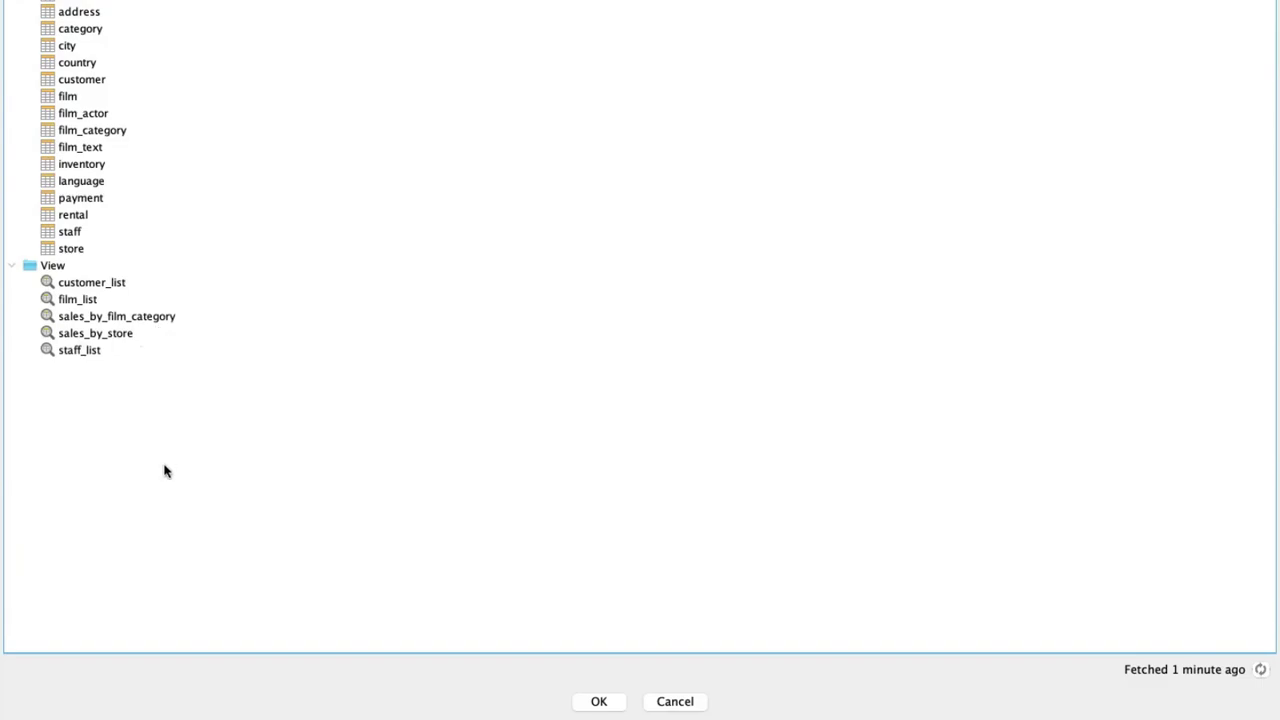
double_click(87, 319)
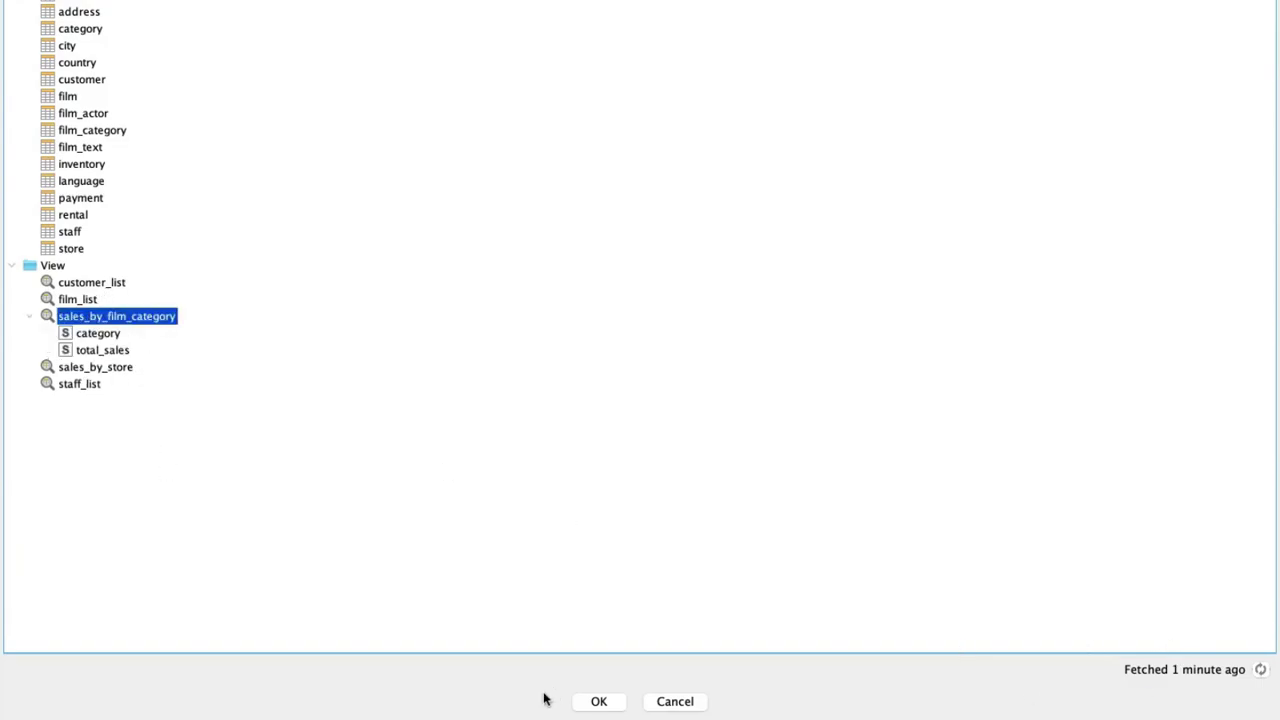
left_click(599, 702)
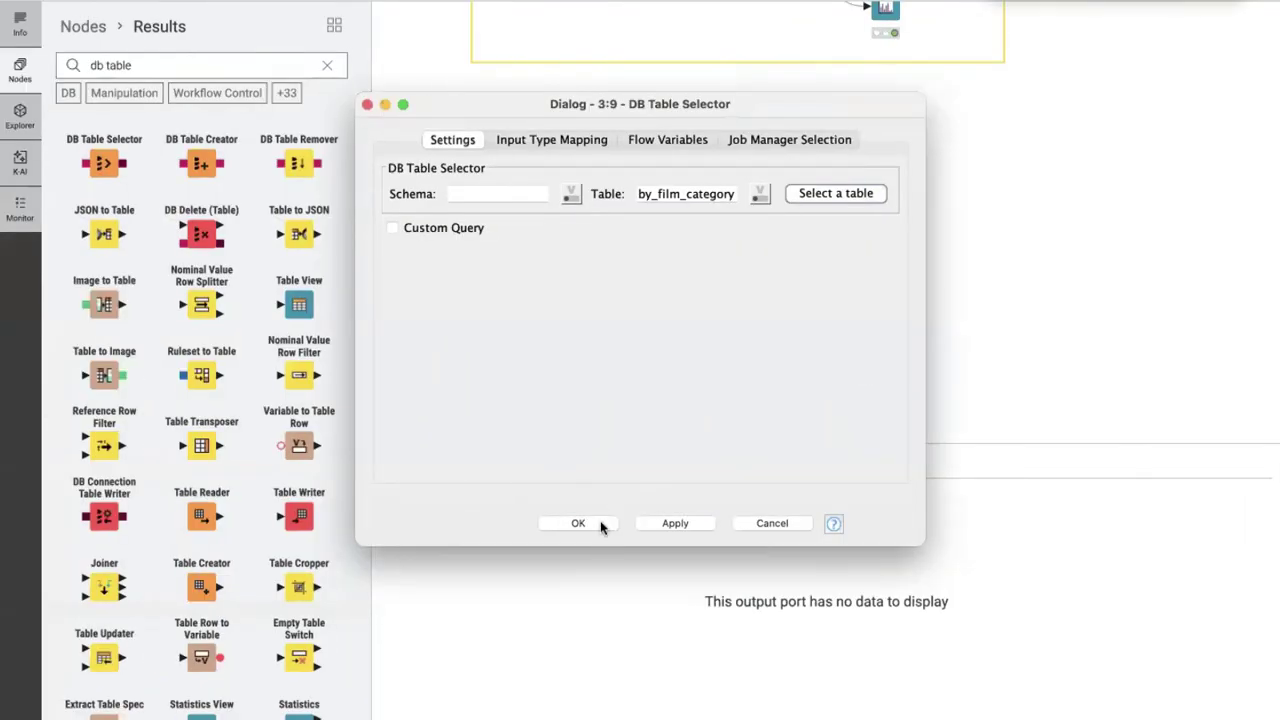
left_click(600, 525)
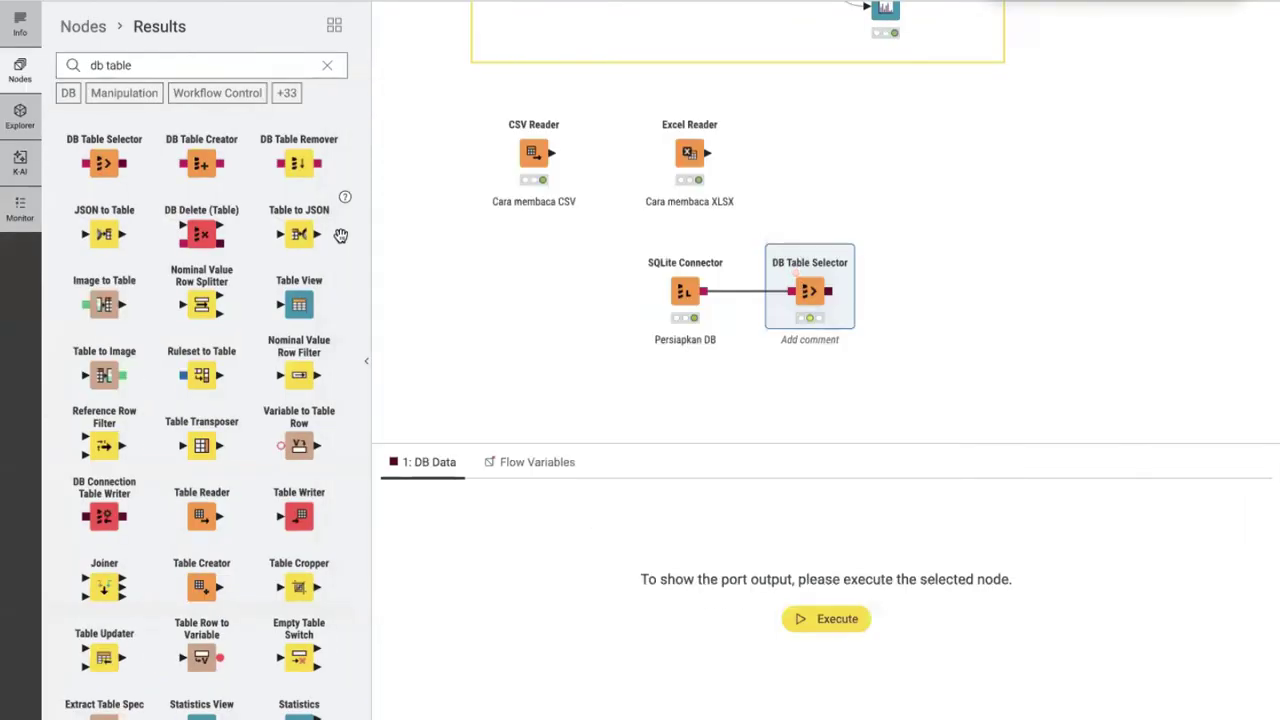
Search the nodes for "db read", place a DB Reader after the DB Table Selector and connect the two
left_click(327, 65)
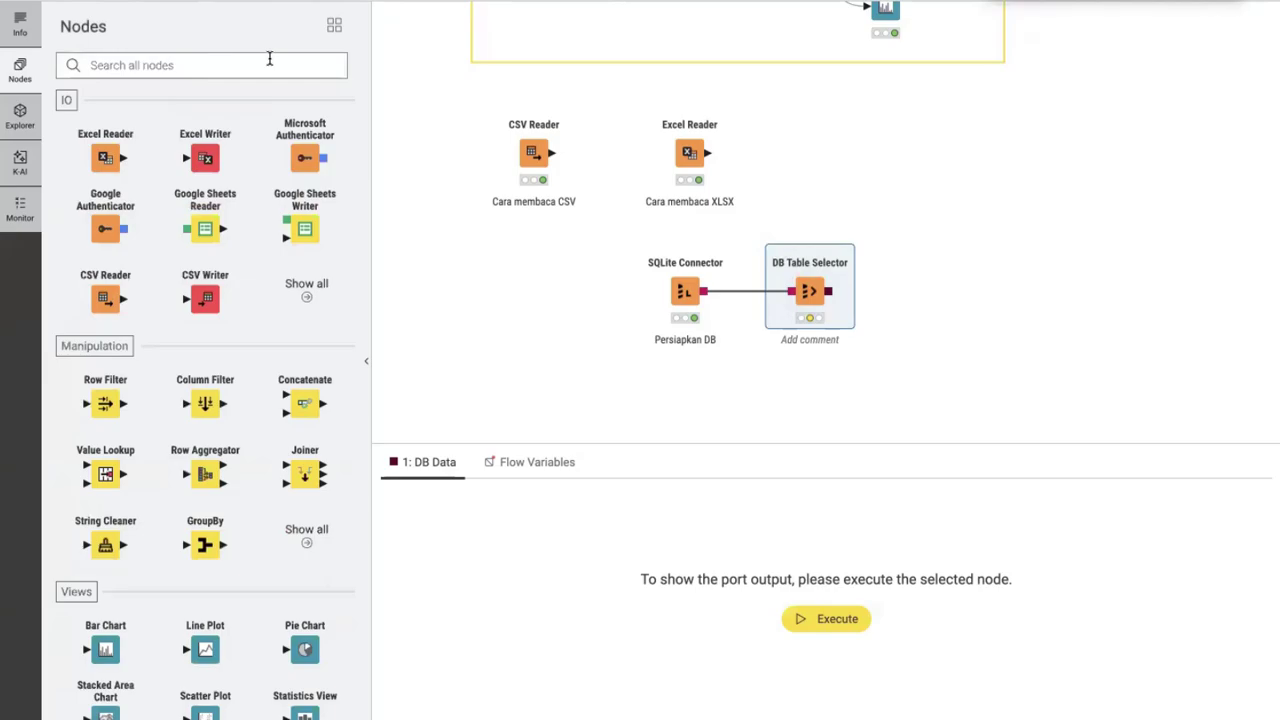
left_click(269, 59)
type("db read")
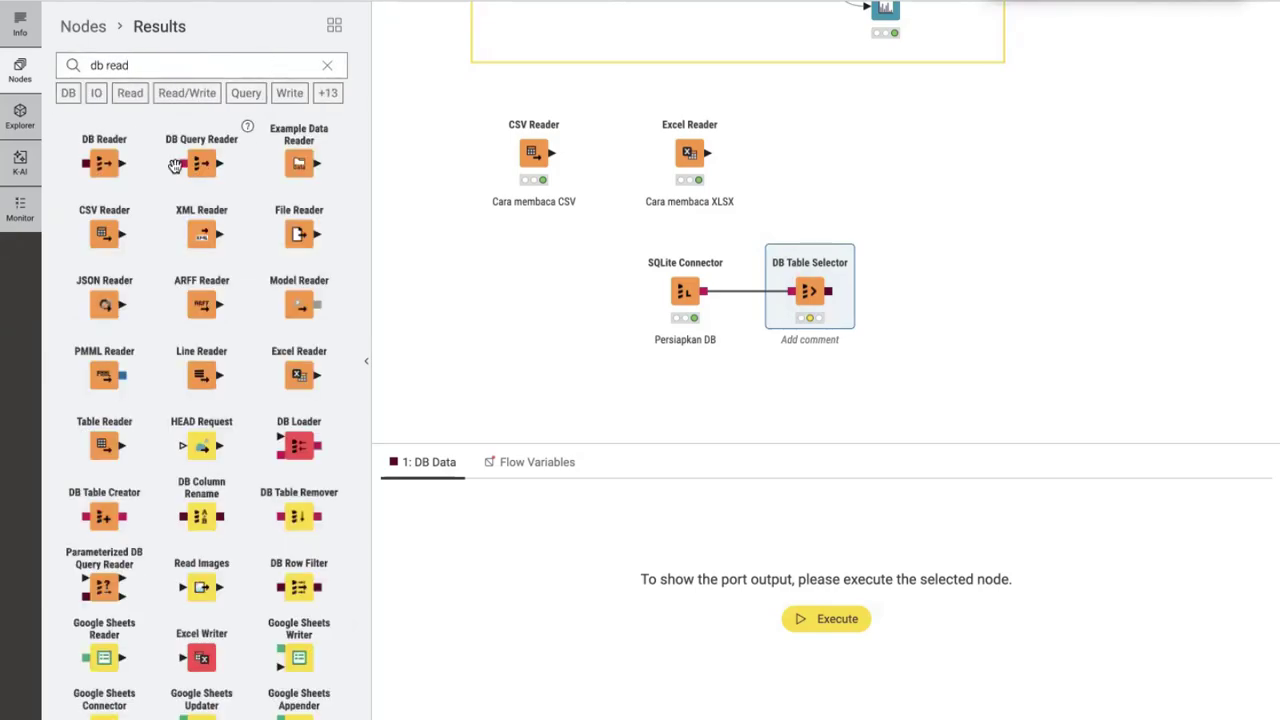
left_click_drag(106, 163, 953, 294)
left_click_drag(828, 292, 934, 295)
Execute the DB Reader and look through the rows of its output table
left_click(941, 249)
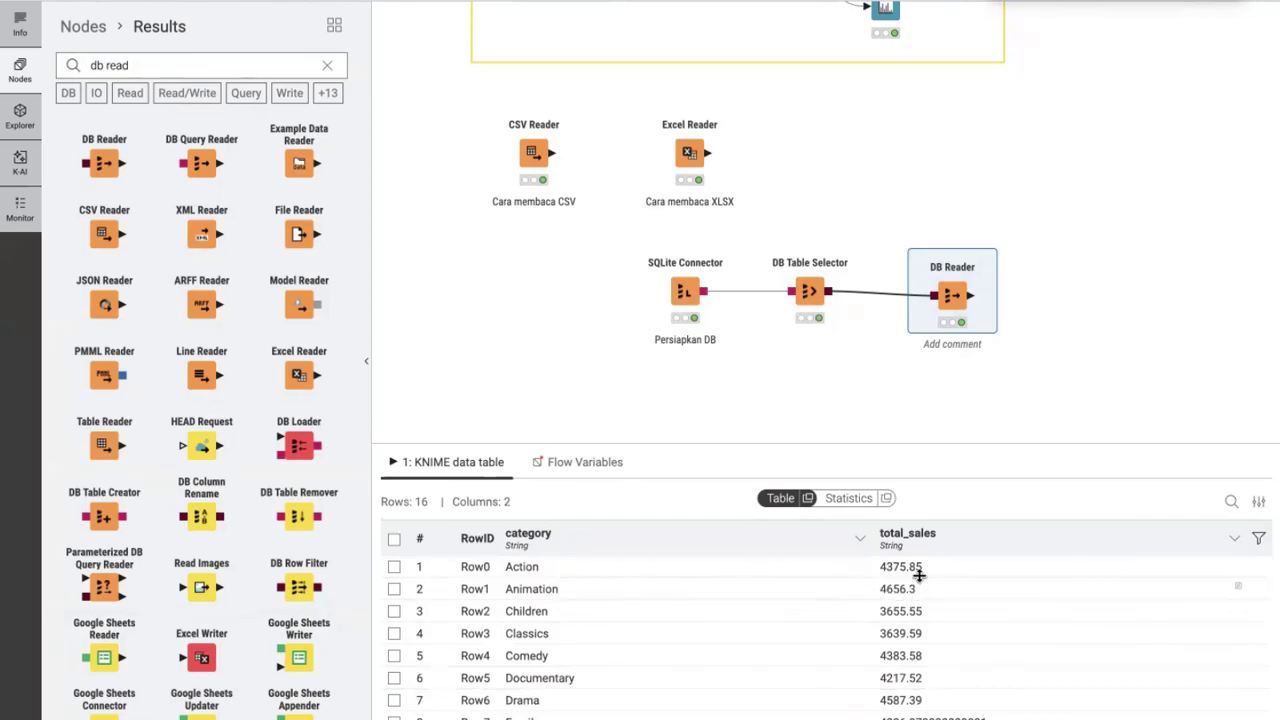
scroll(950, 630, "down", 3)
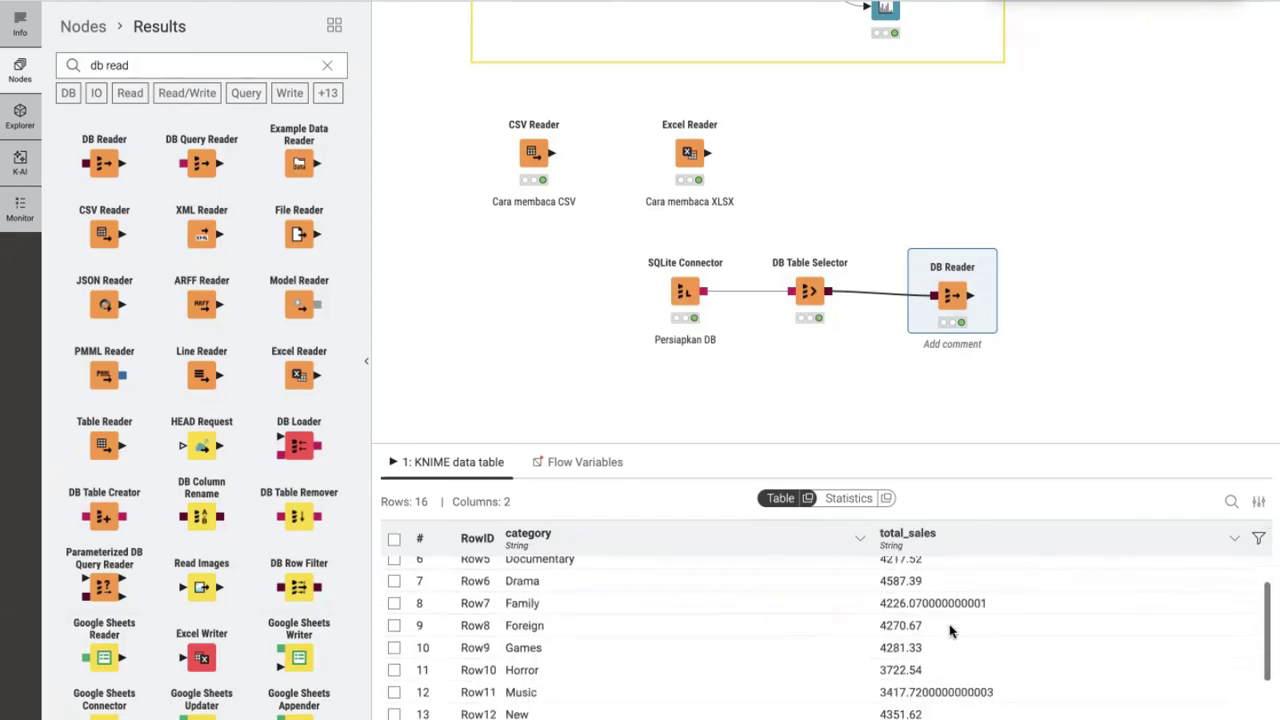
scroll(950, 630, "down", 2)
scroll(930, 628, "up", 5)
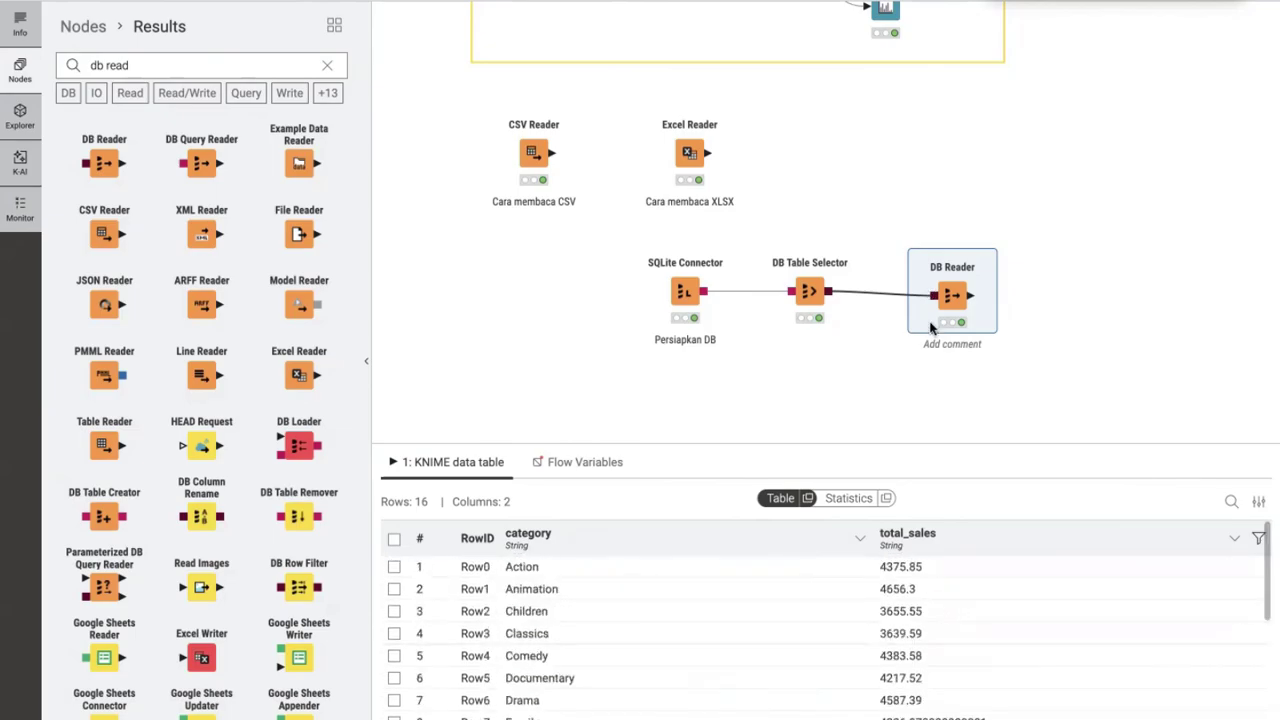
Check the DB Reader's configuration dialog and close it
left_click(919, 248)
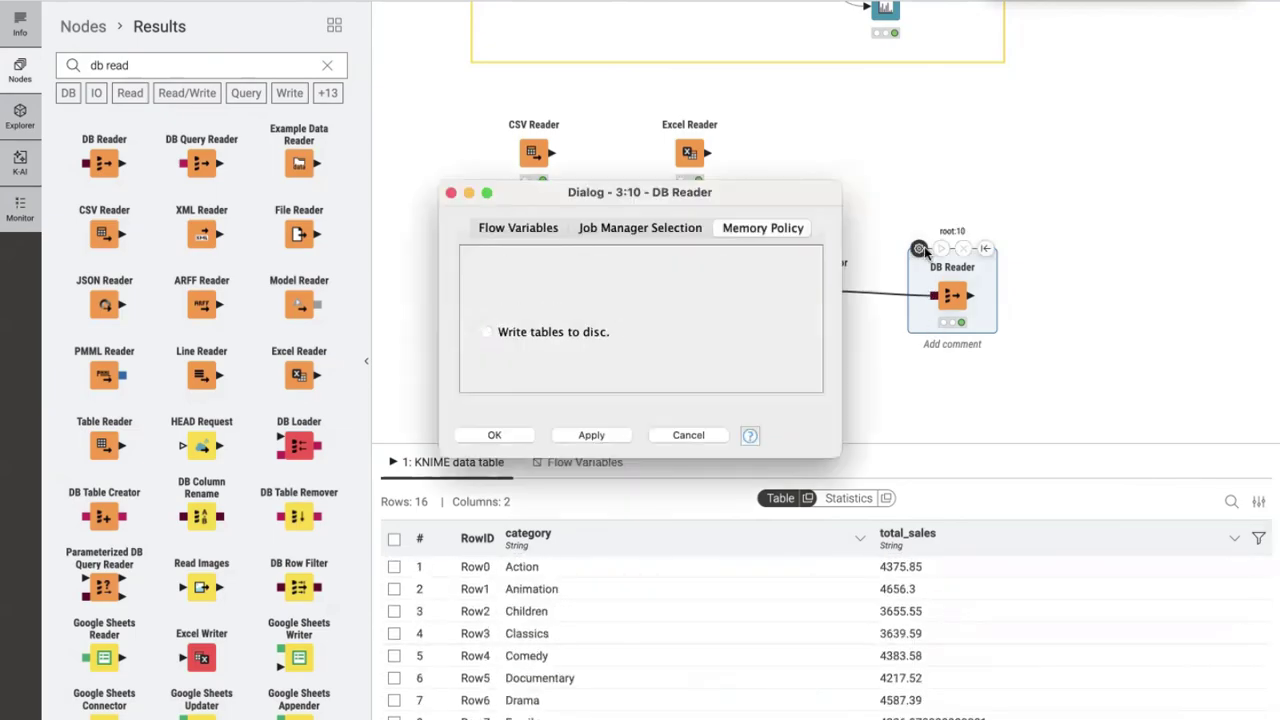
left_click(527, 438)
left_click(661, 229)
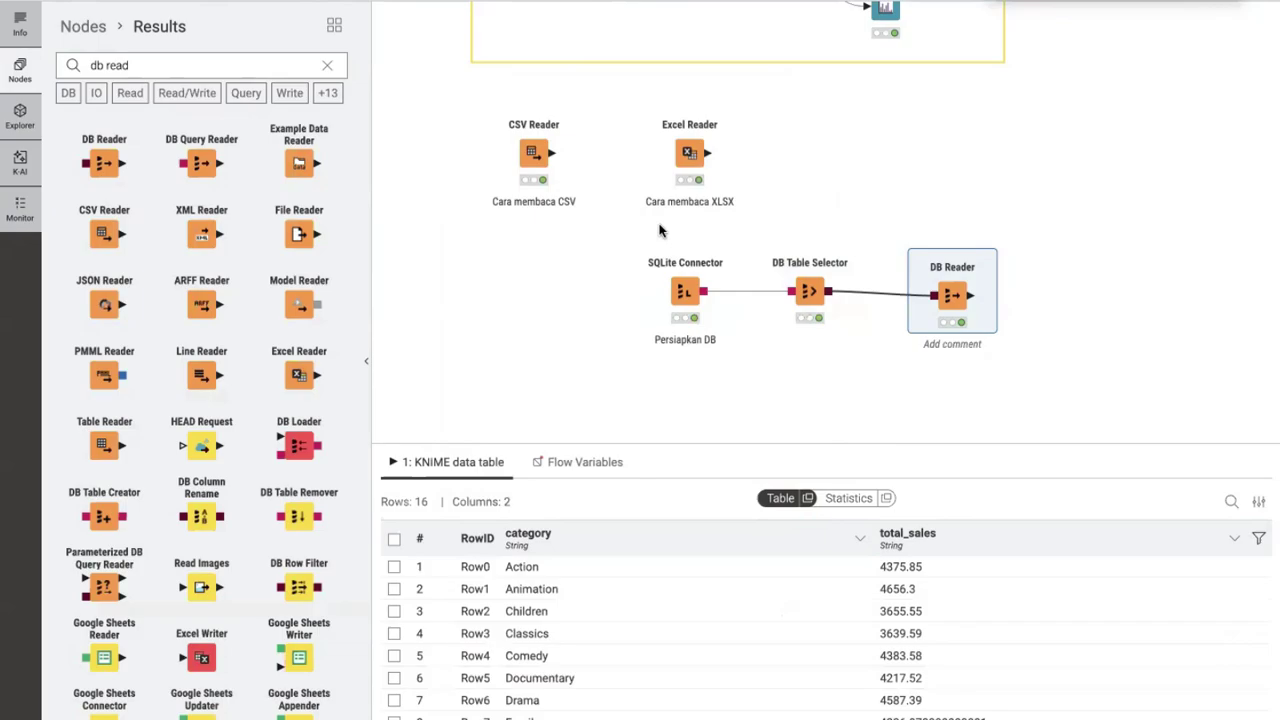
Sort the DB Reader's output by total_sales in descending order and look through the rows
left_click(1234, 538)
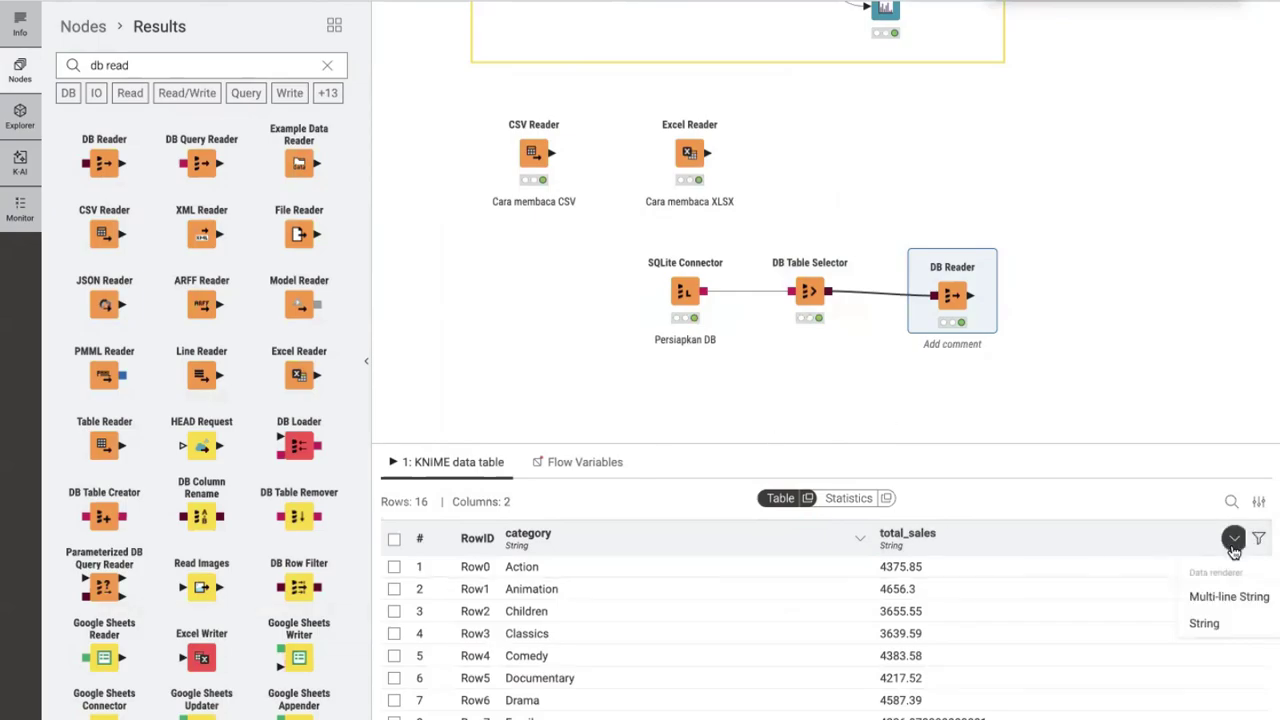
left_click(1165, 551)
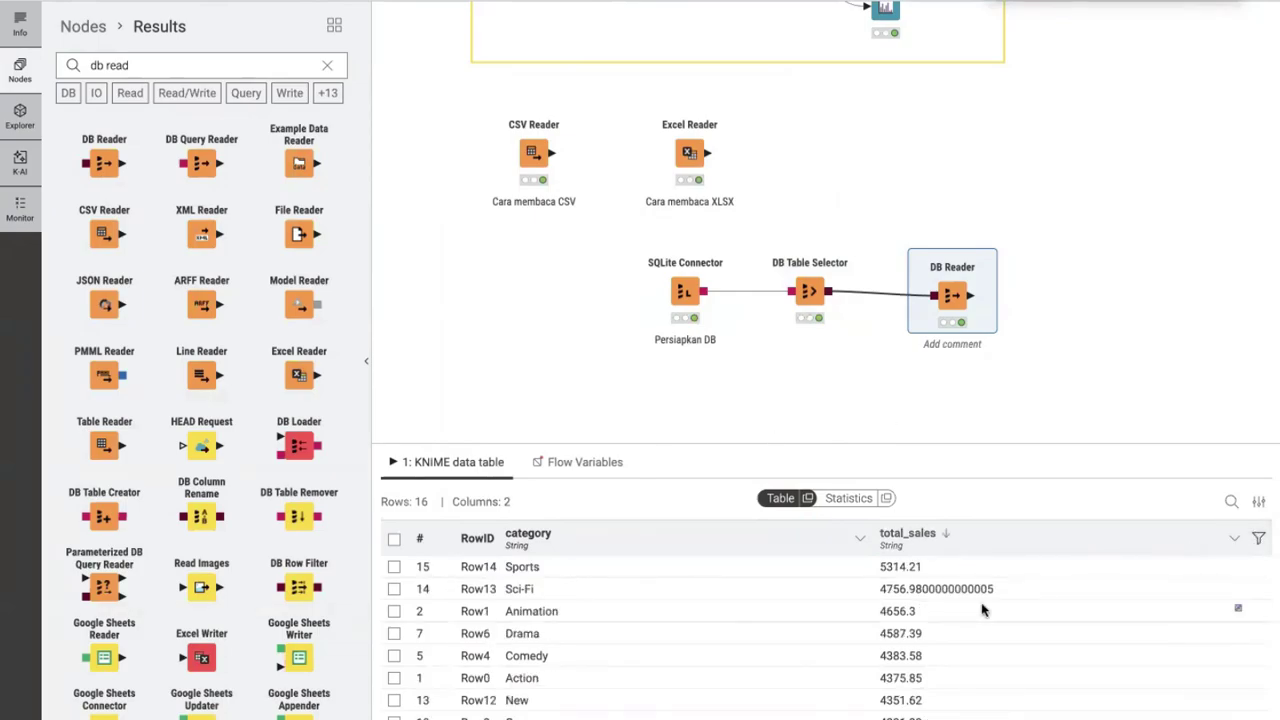
scroll(982, 610, "down", 3)
scroll(982, 610, "up", 3)
scroll(984, 608, "down", 3)
scroll(984, 608, "up", 3)
Clear the node search and move the DB Table Selector and DB Reader closer to the SQLite Connector in one line
left_click(327, 65)
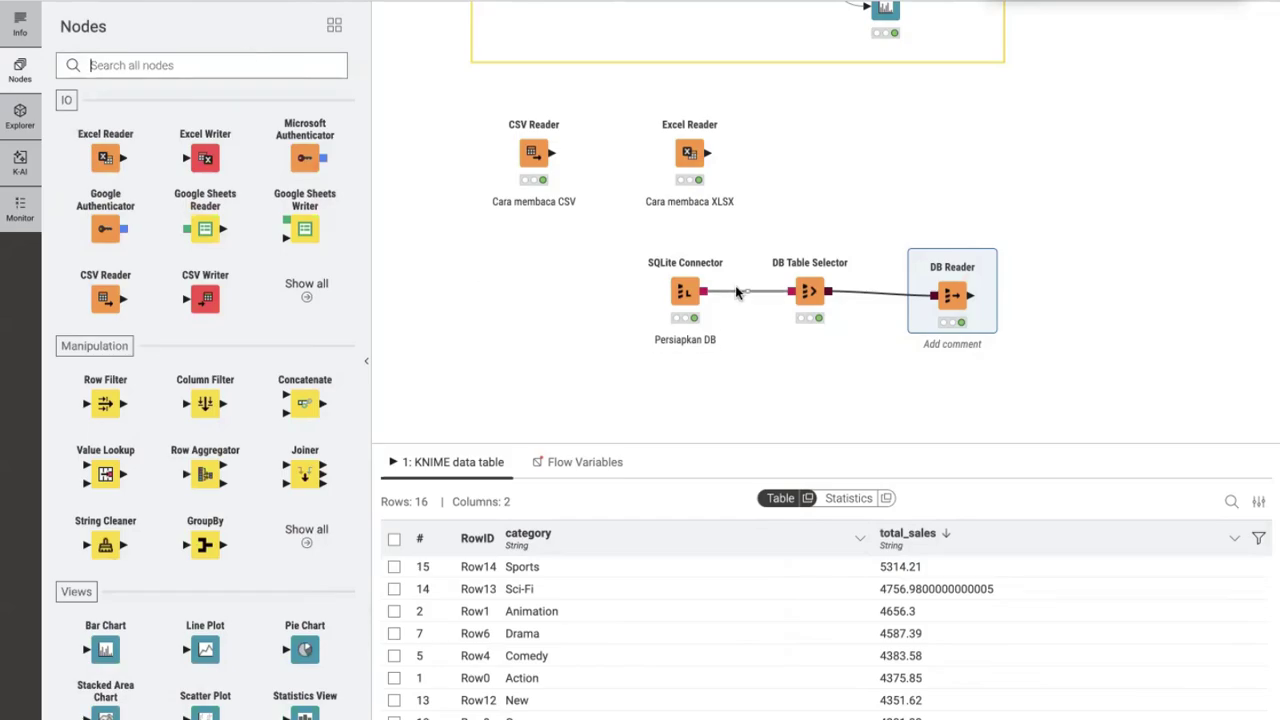
mouse_move(809, 290)
left_mouse_down()
mouse_move(752, 286)
mouse_move(786, 293)
left_mouse_up()
left_click_drag(940, 298, 893, 292)
Select the DB Reader node again to show its output table
left_click(1092, 380)
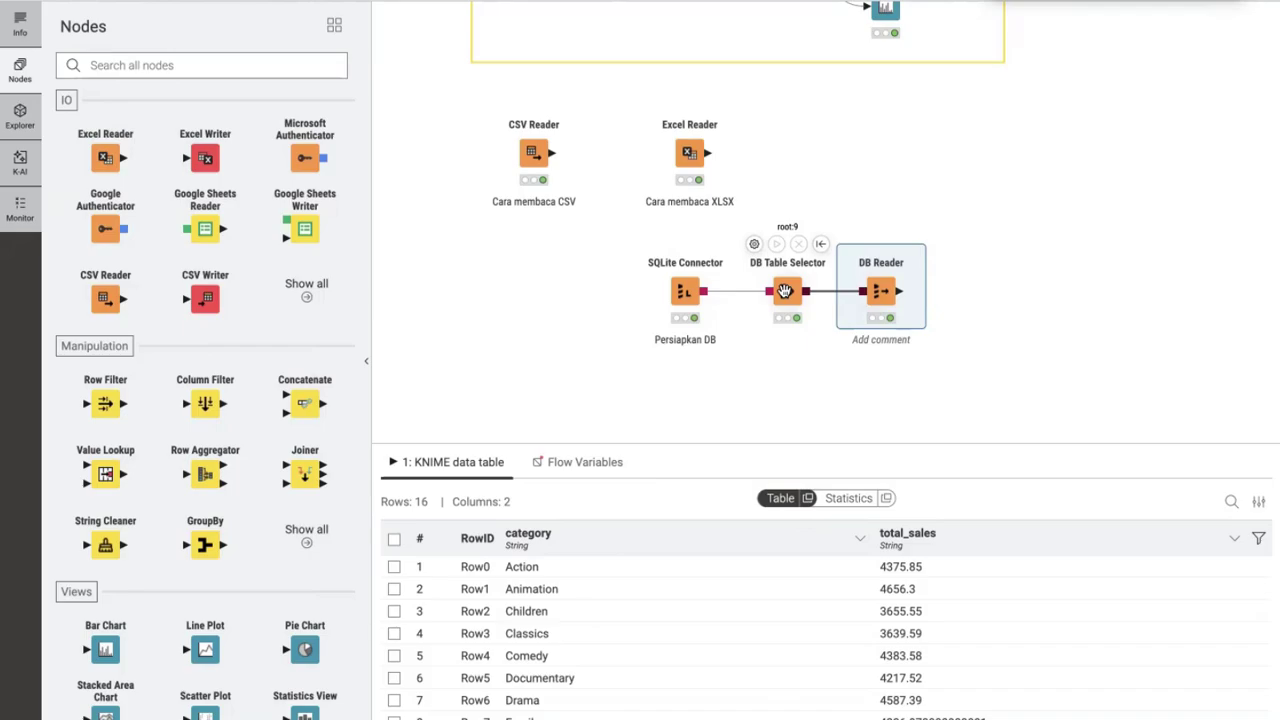
left_click(1040, 300)
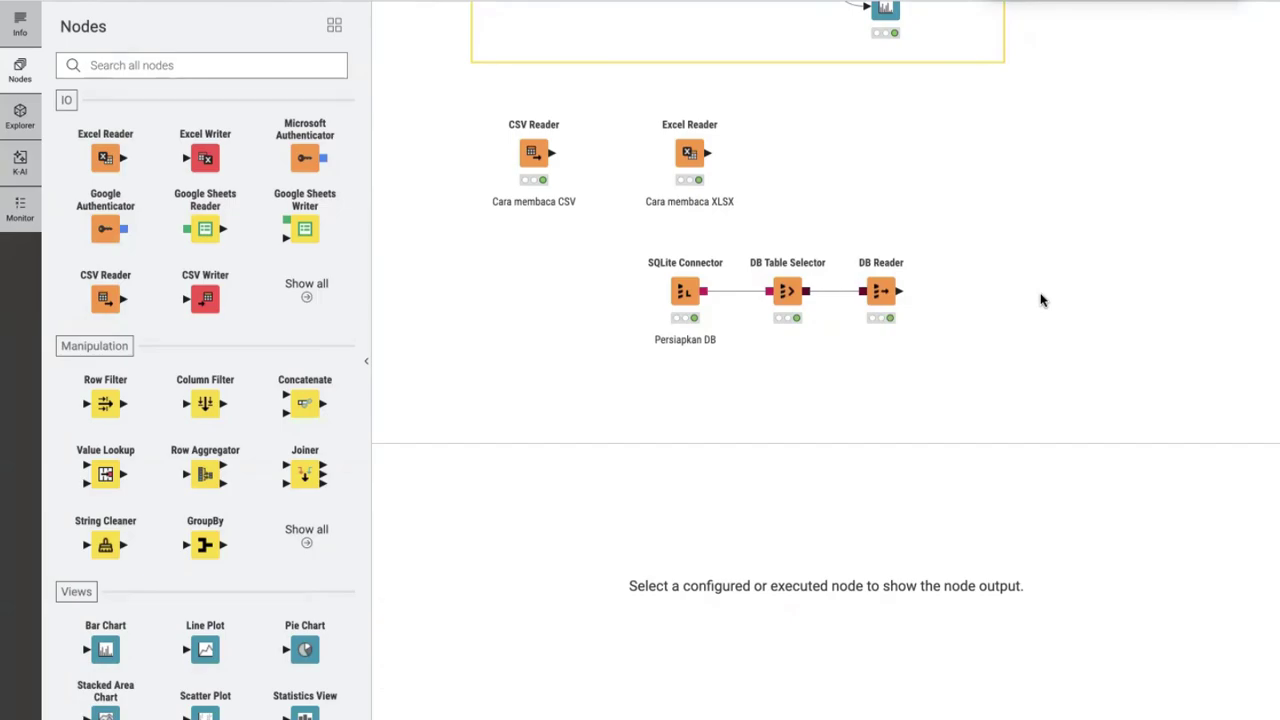
left_click(872, 300)
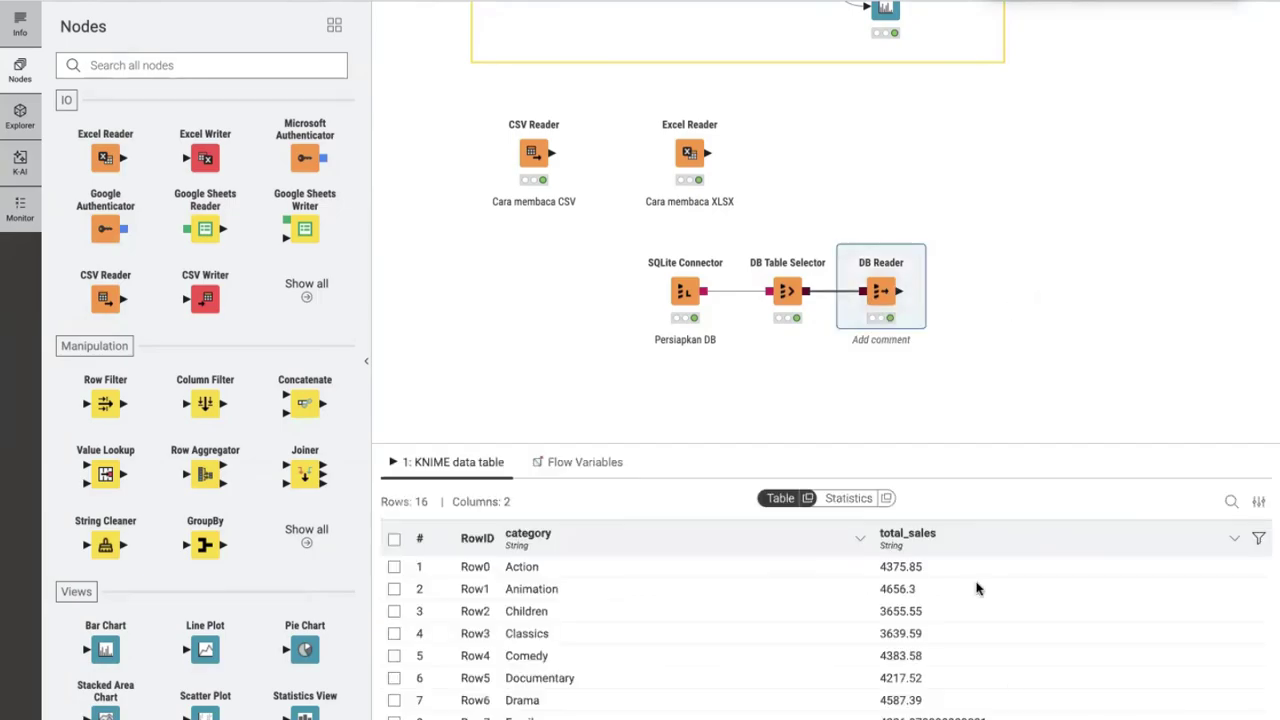